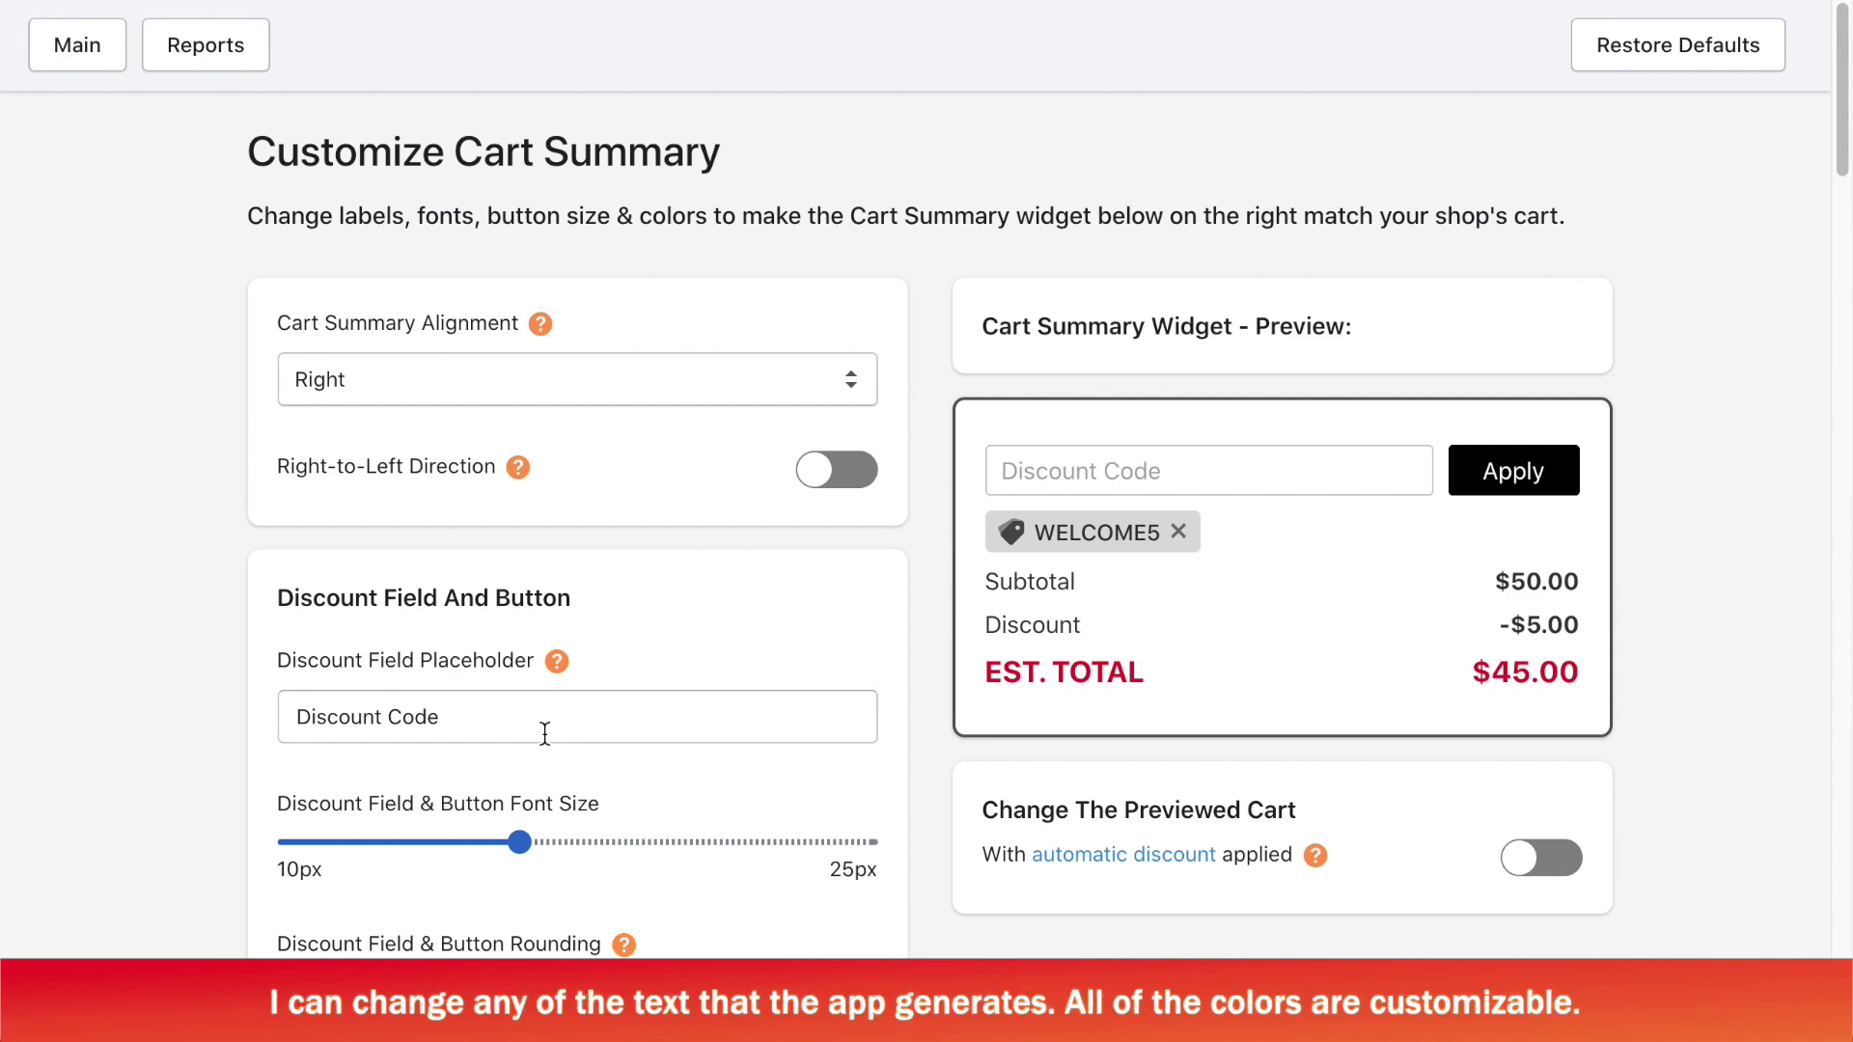
Apply the mint-green quick button style to the discount field's Apply button.
scroll(544, 733, down, 6)
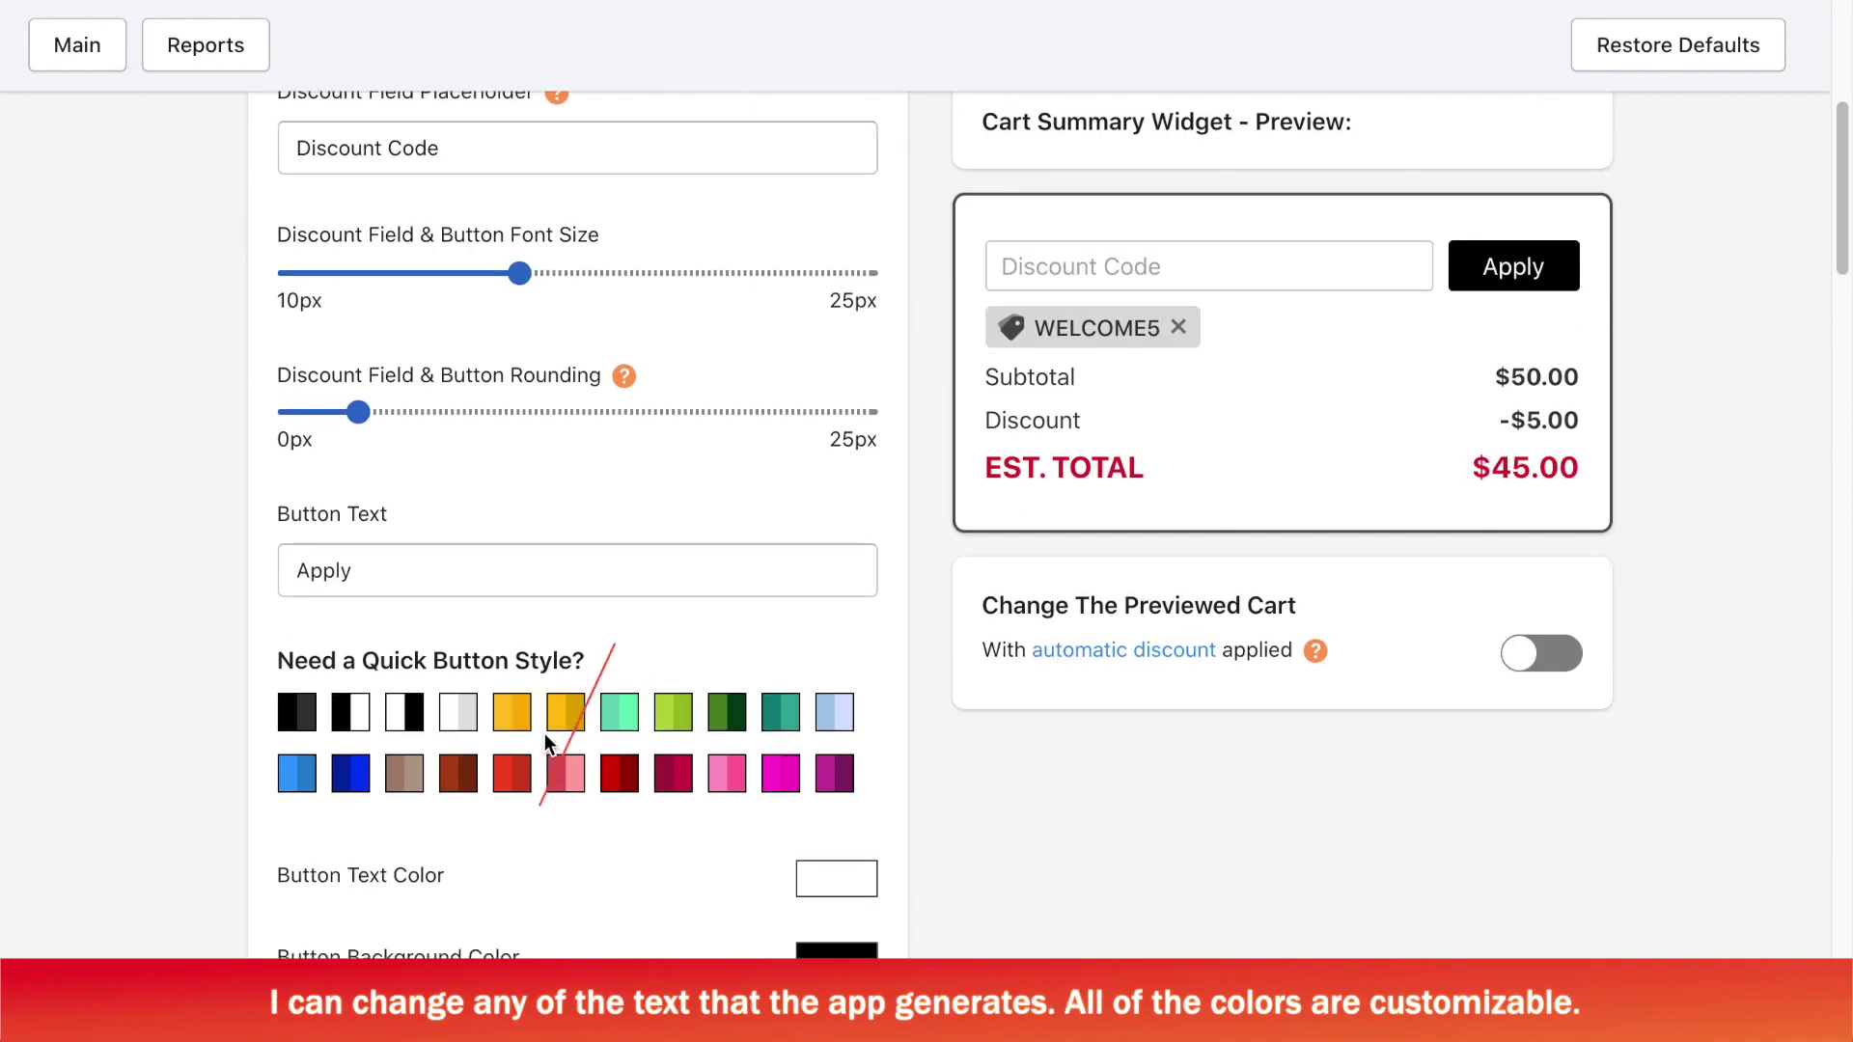
click(628, 724)
scroll(628, 719, down, 8)
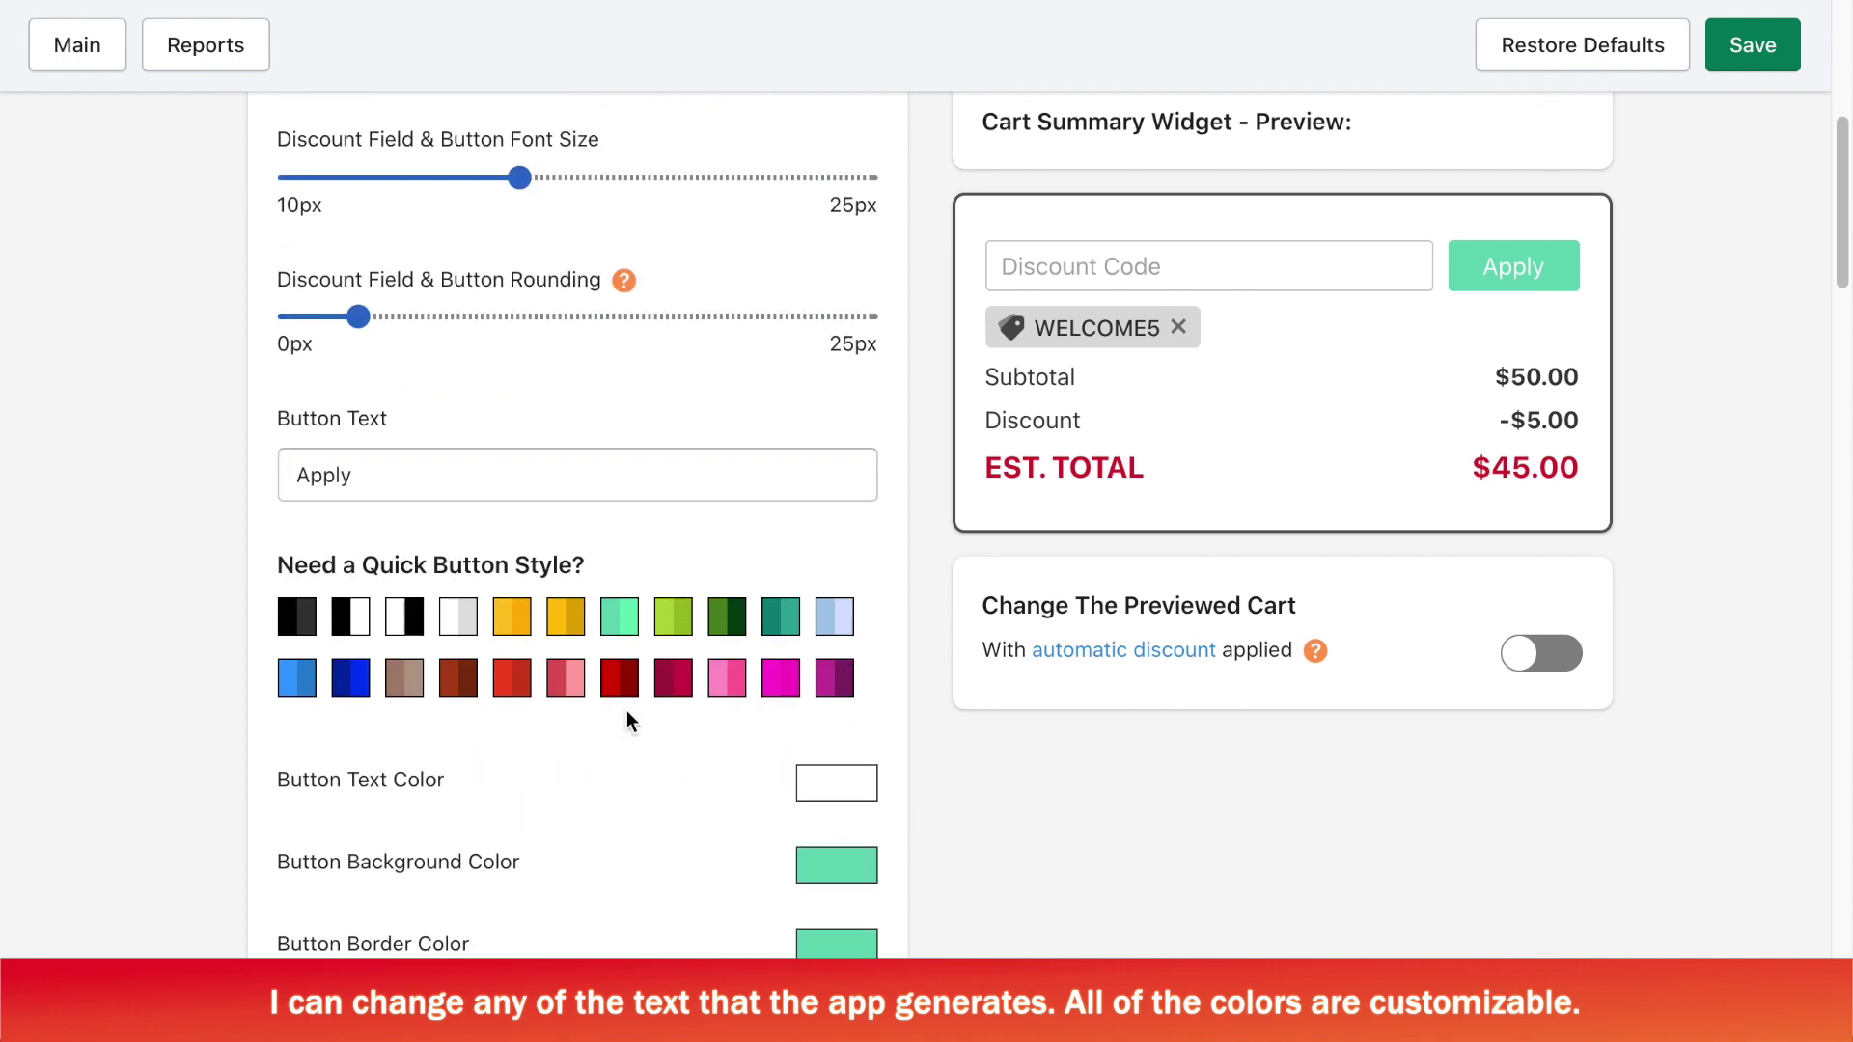
Shorten the estimated total label text in the cart summary breakdown to TOTAL, keeping its strong tags.
scroll(585, 718, down, 13)
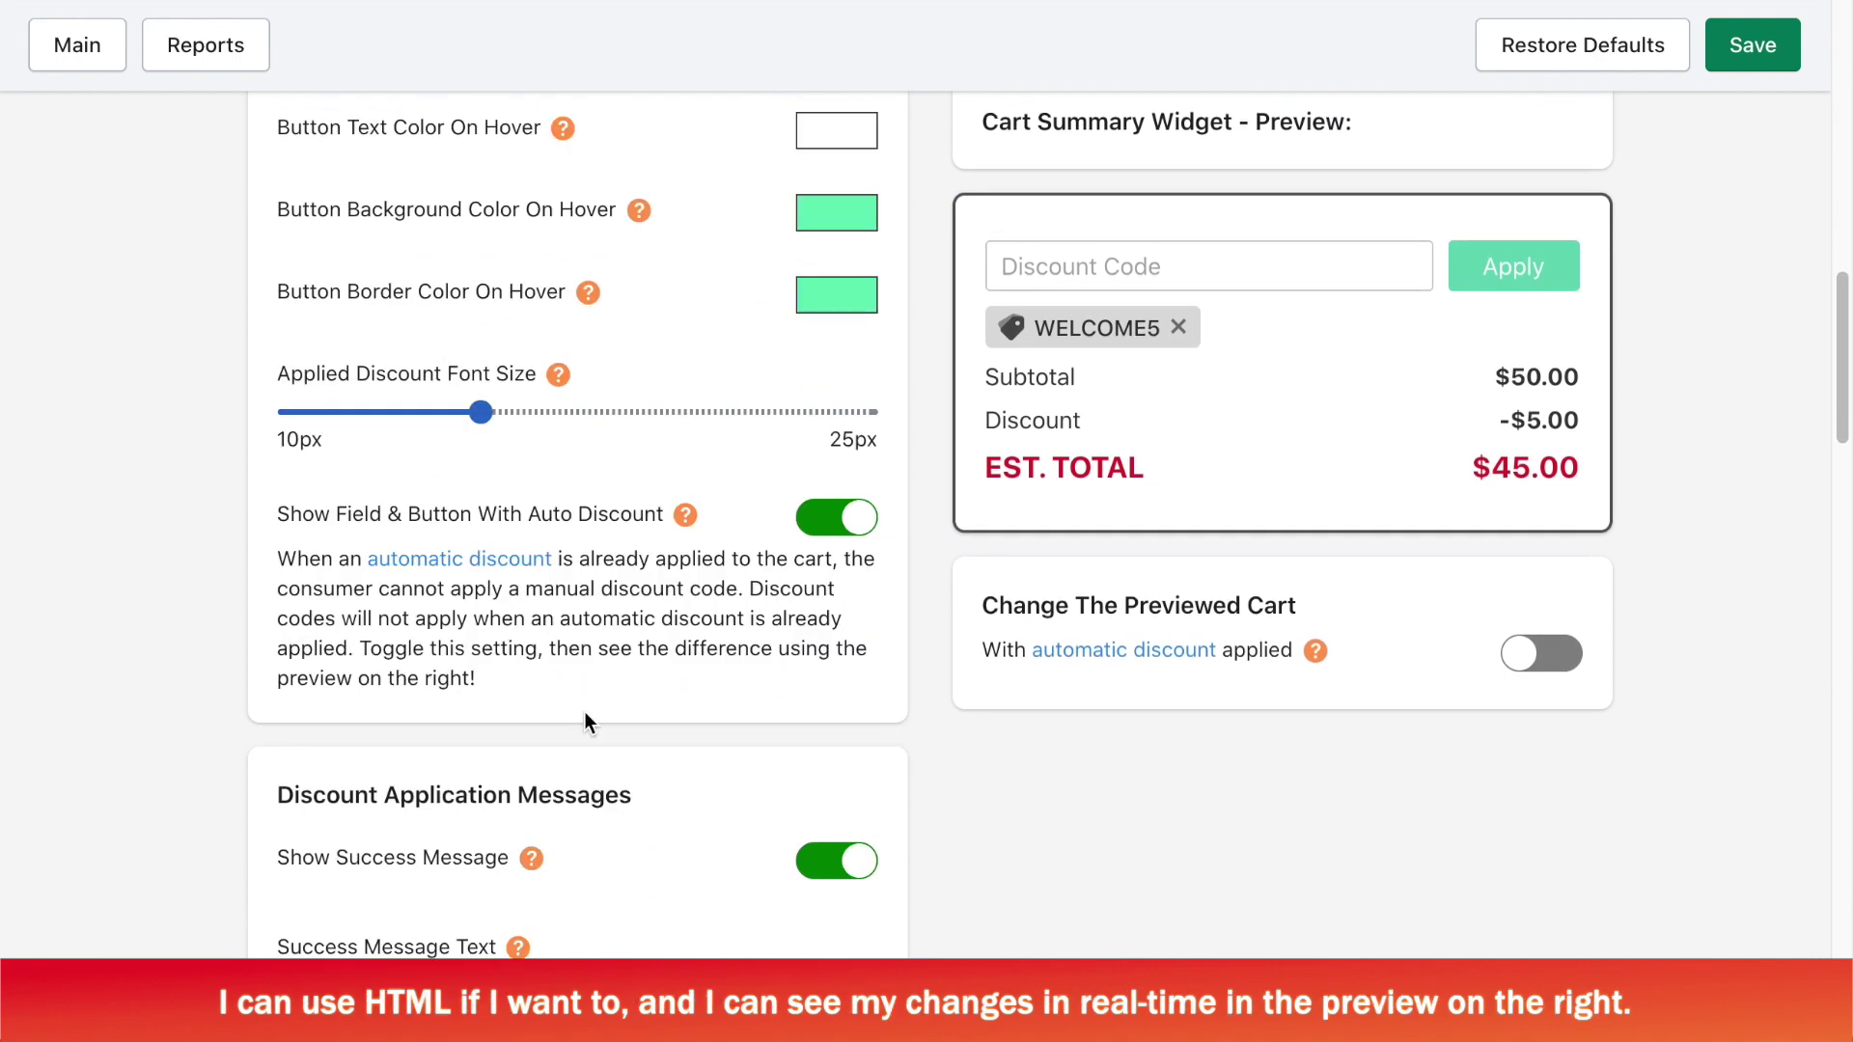
scroll(585, 714, down, 12)
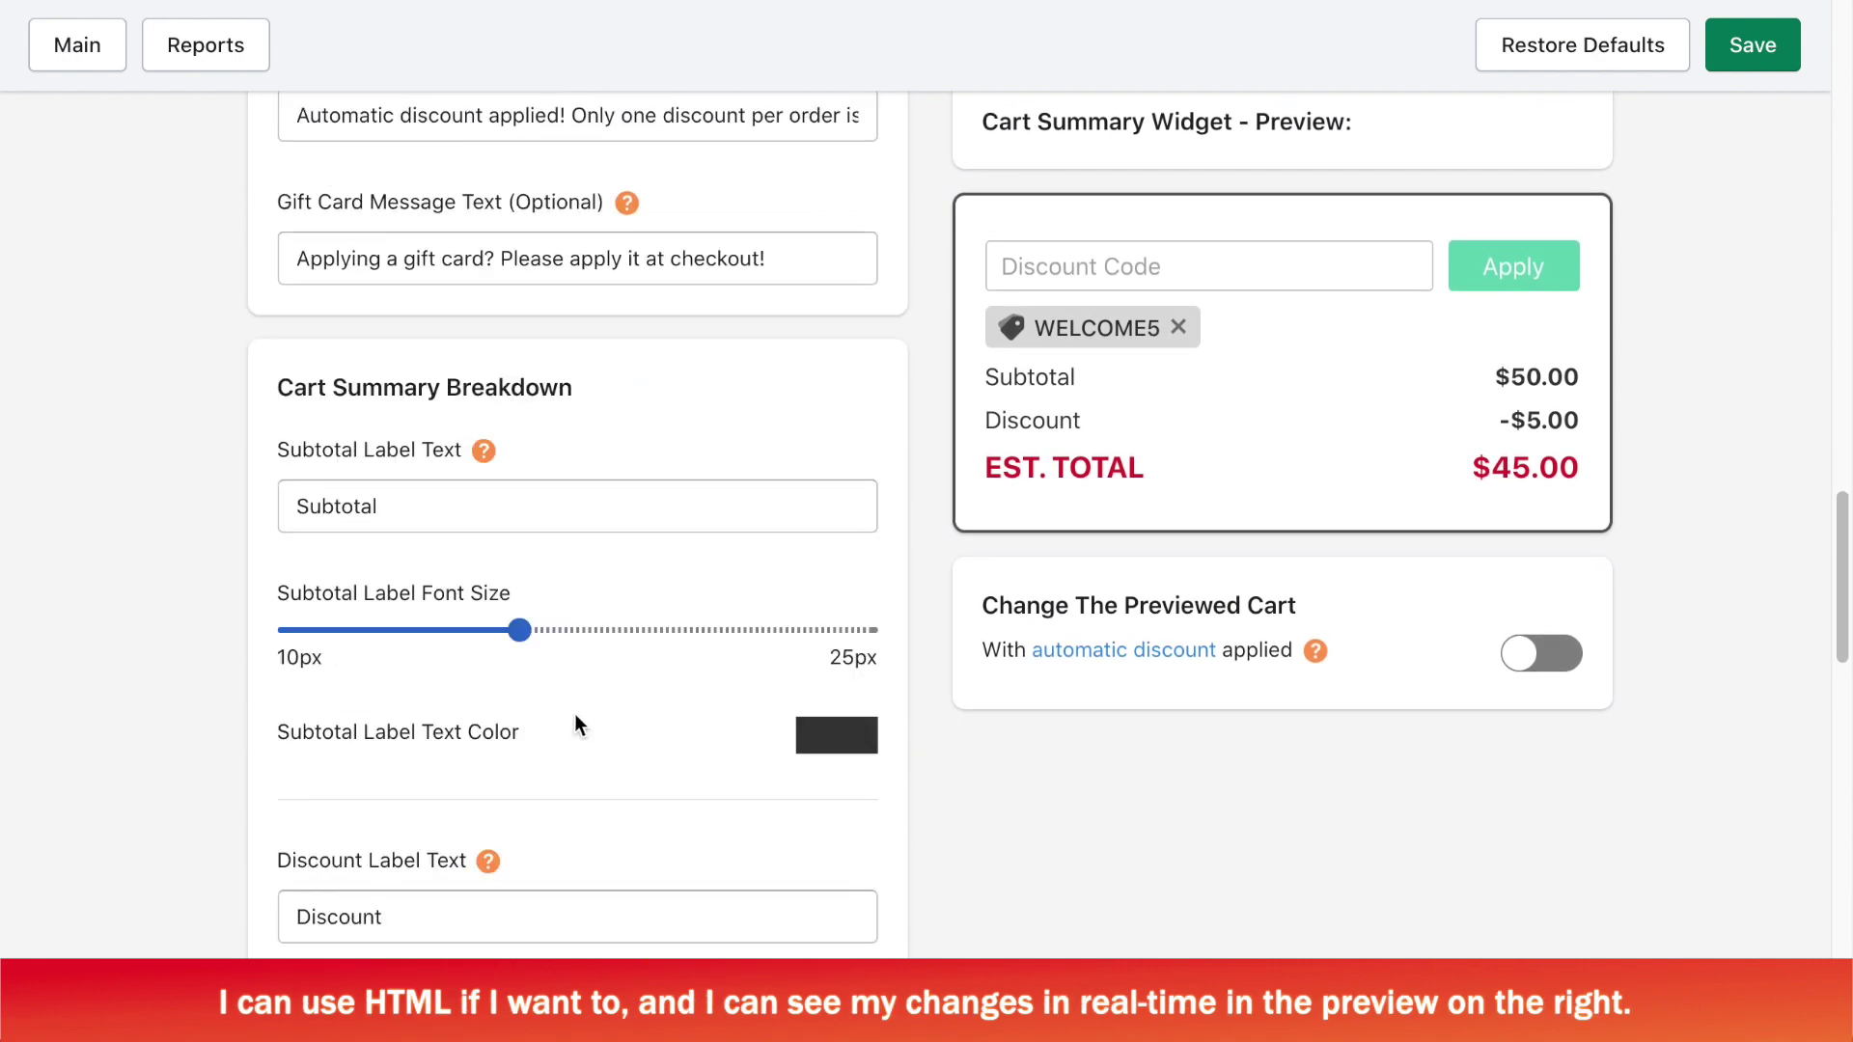
drag(385, 416, 436, 416)
key(BackSpace)
Enable the custom note in the cart summary and save the customization changes.
scroll(473, 721, down, 3)
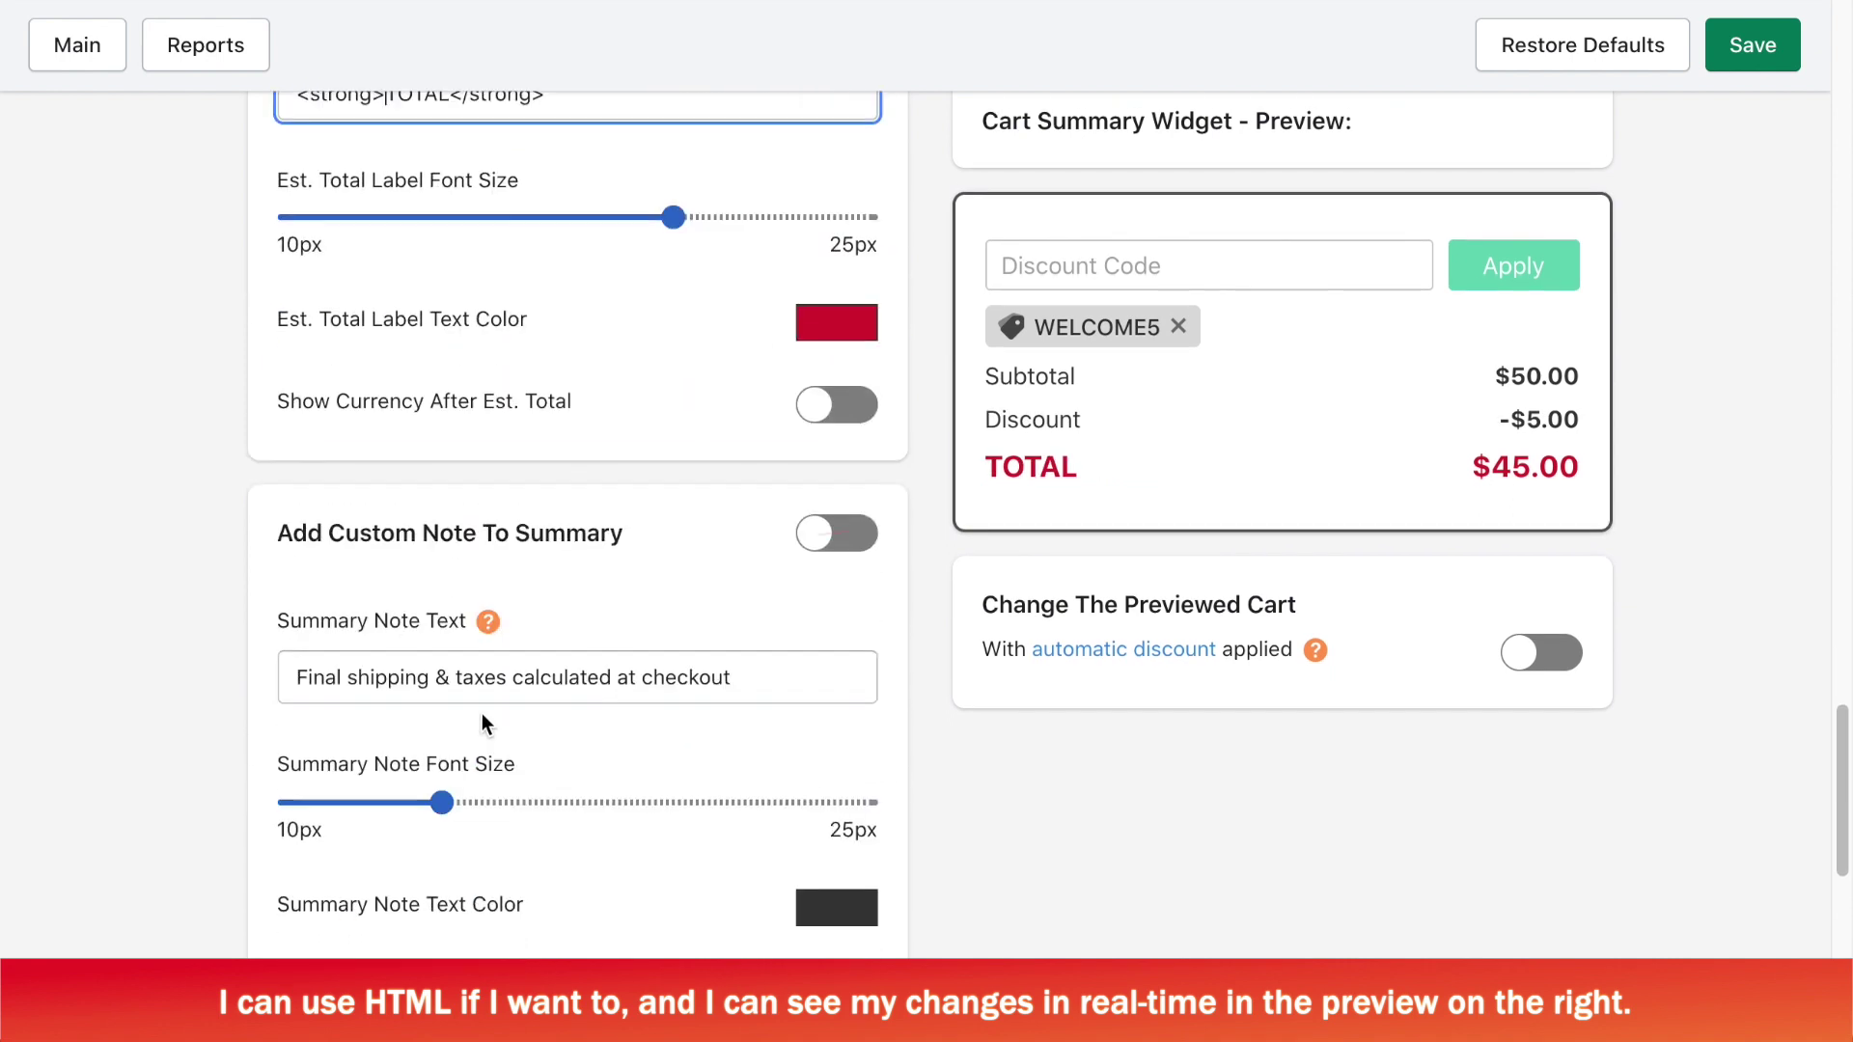
click(836, 530)
scroll(650, 677, down, 2)
scroll(651, 676, down, 5)
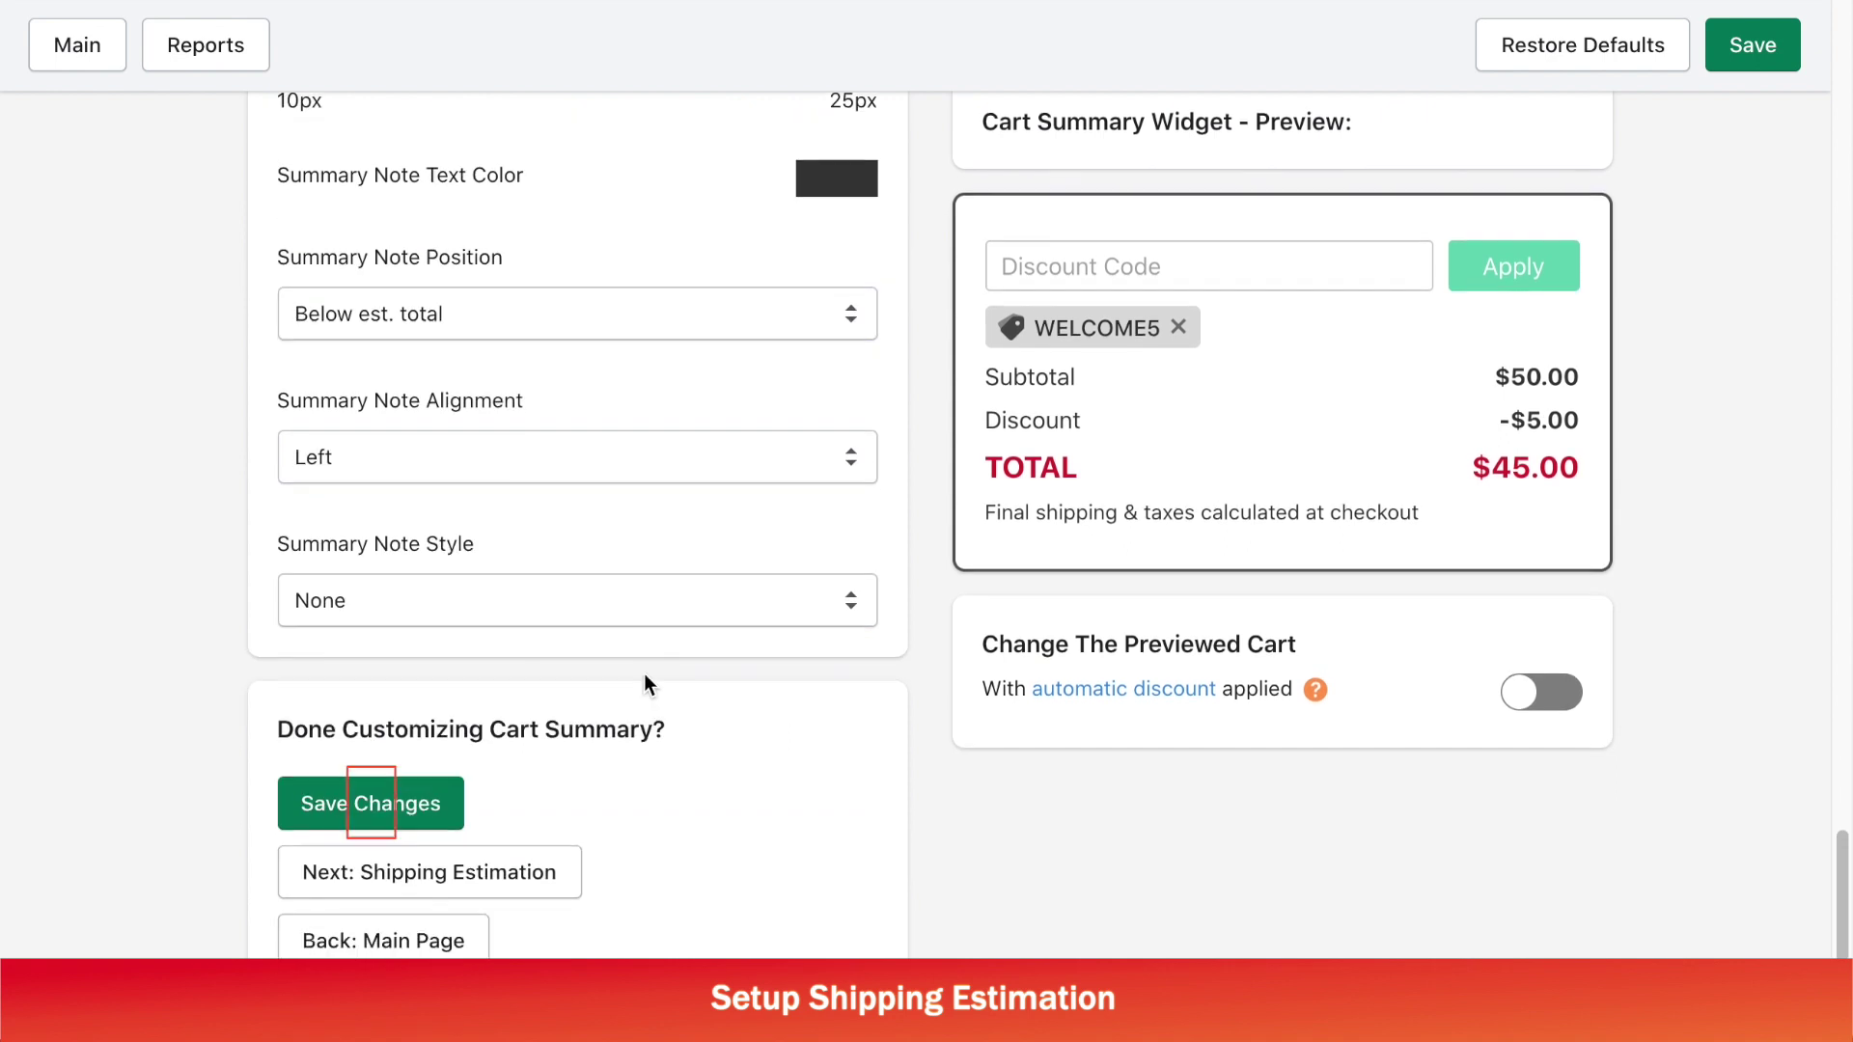
click(430, 805)
Continue to the shipping estimation setup and turn on Option 1: Shipping Estimation.
click(429, 820)
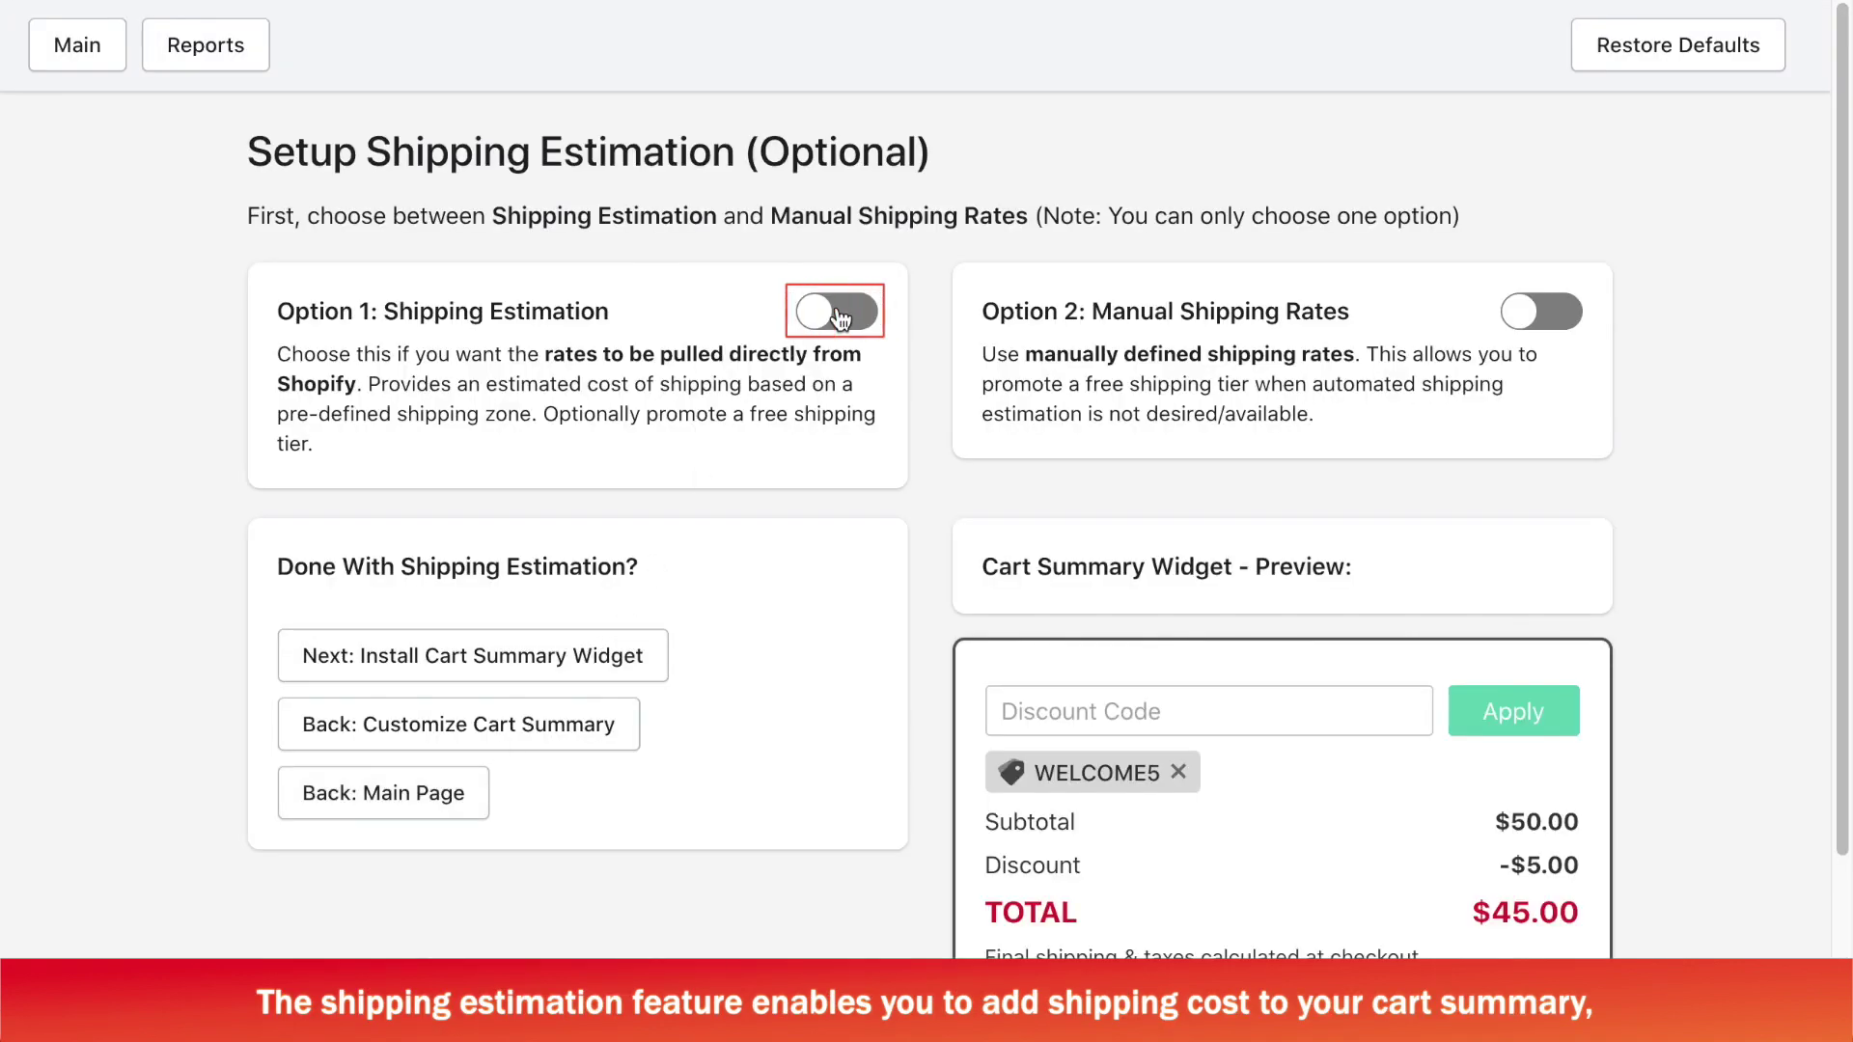
click(849, 311)
scroll(776, 500, down, 3)
scroll(777, 547, down, 2)
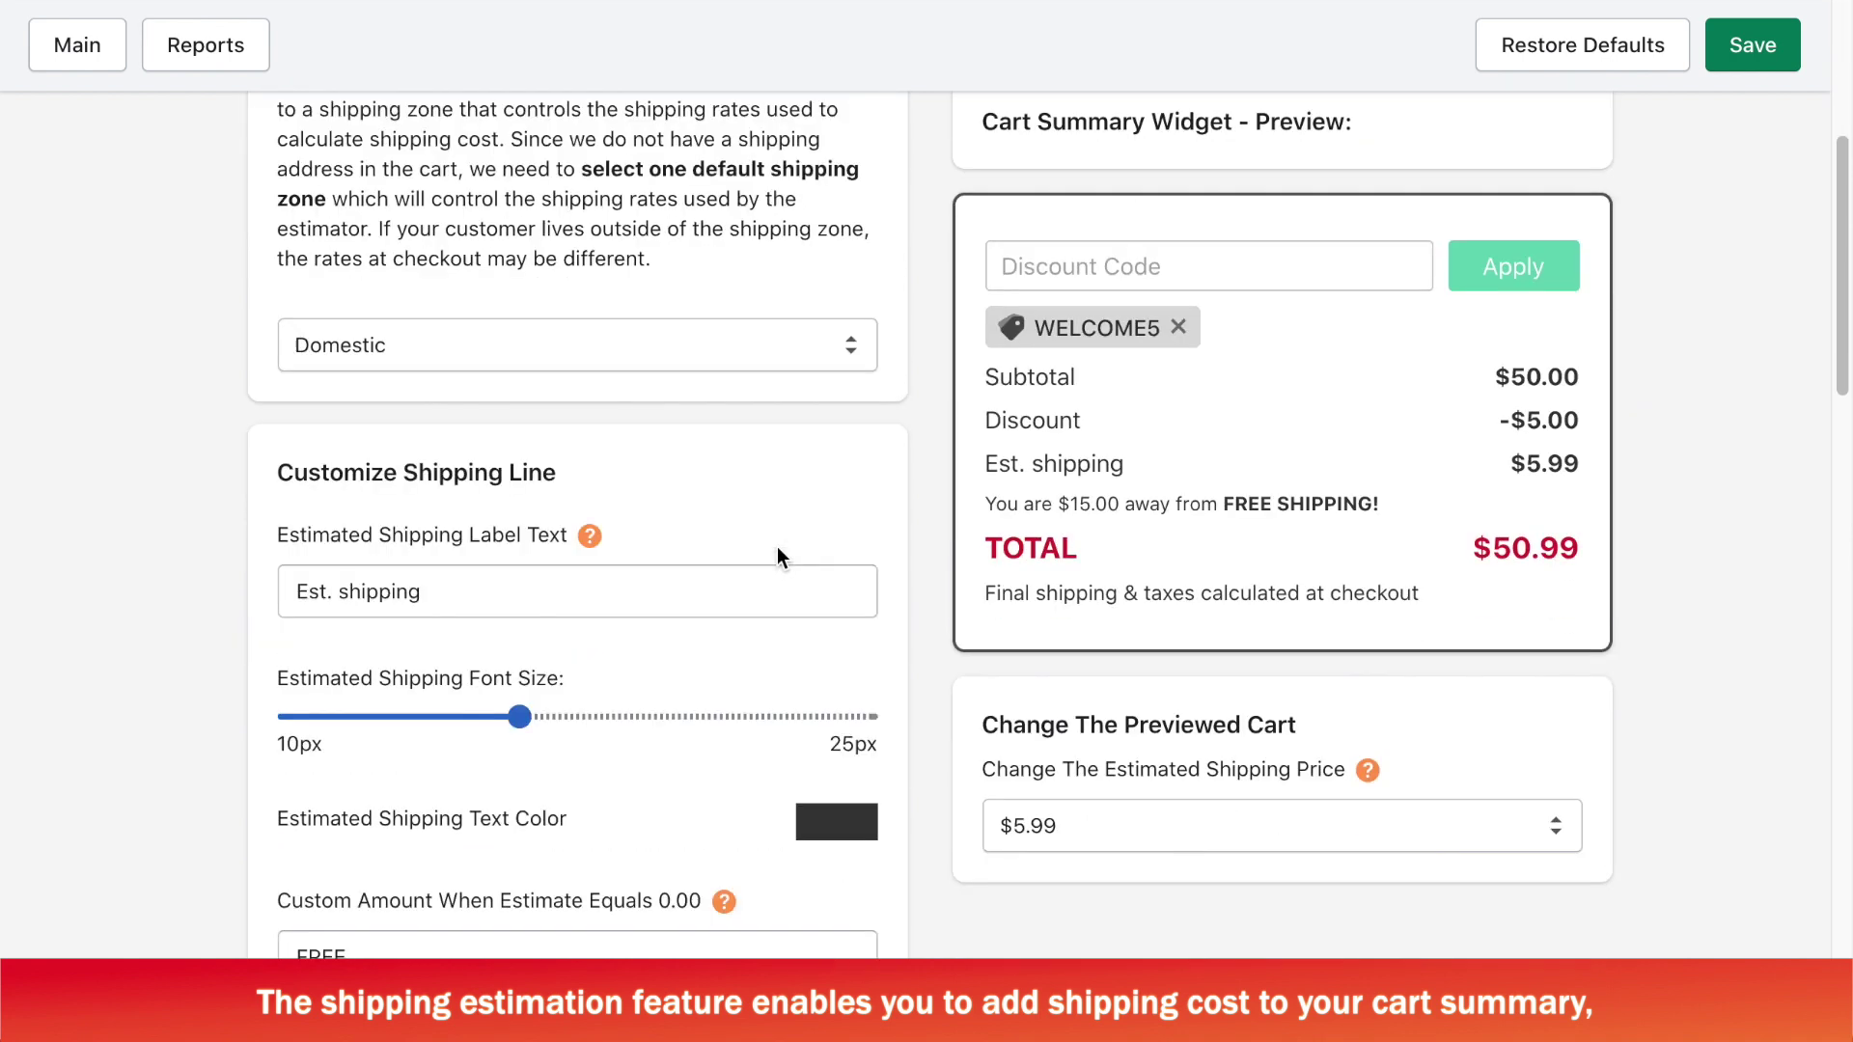
scroll(772, 575, up, 2)
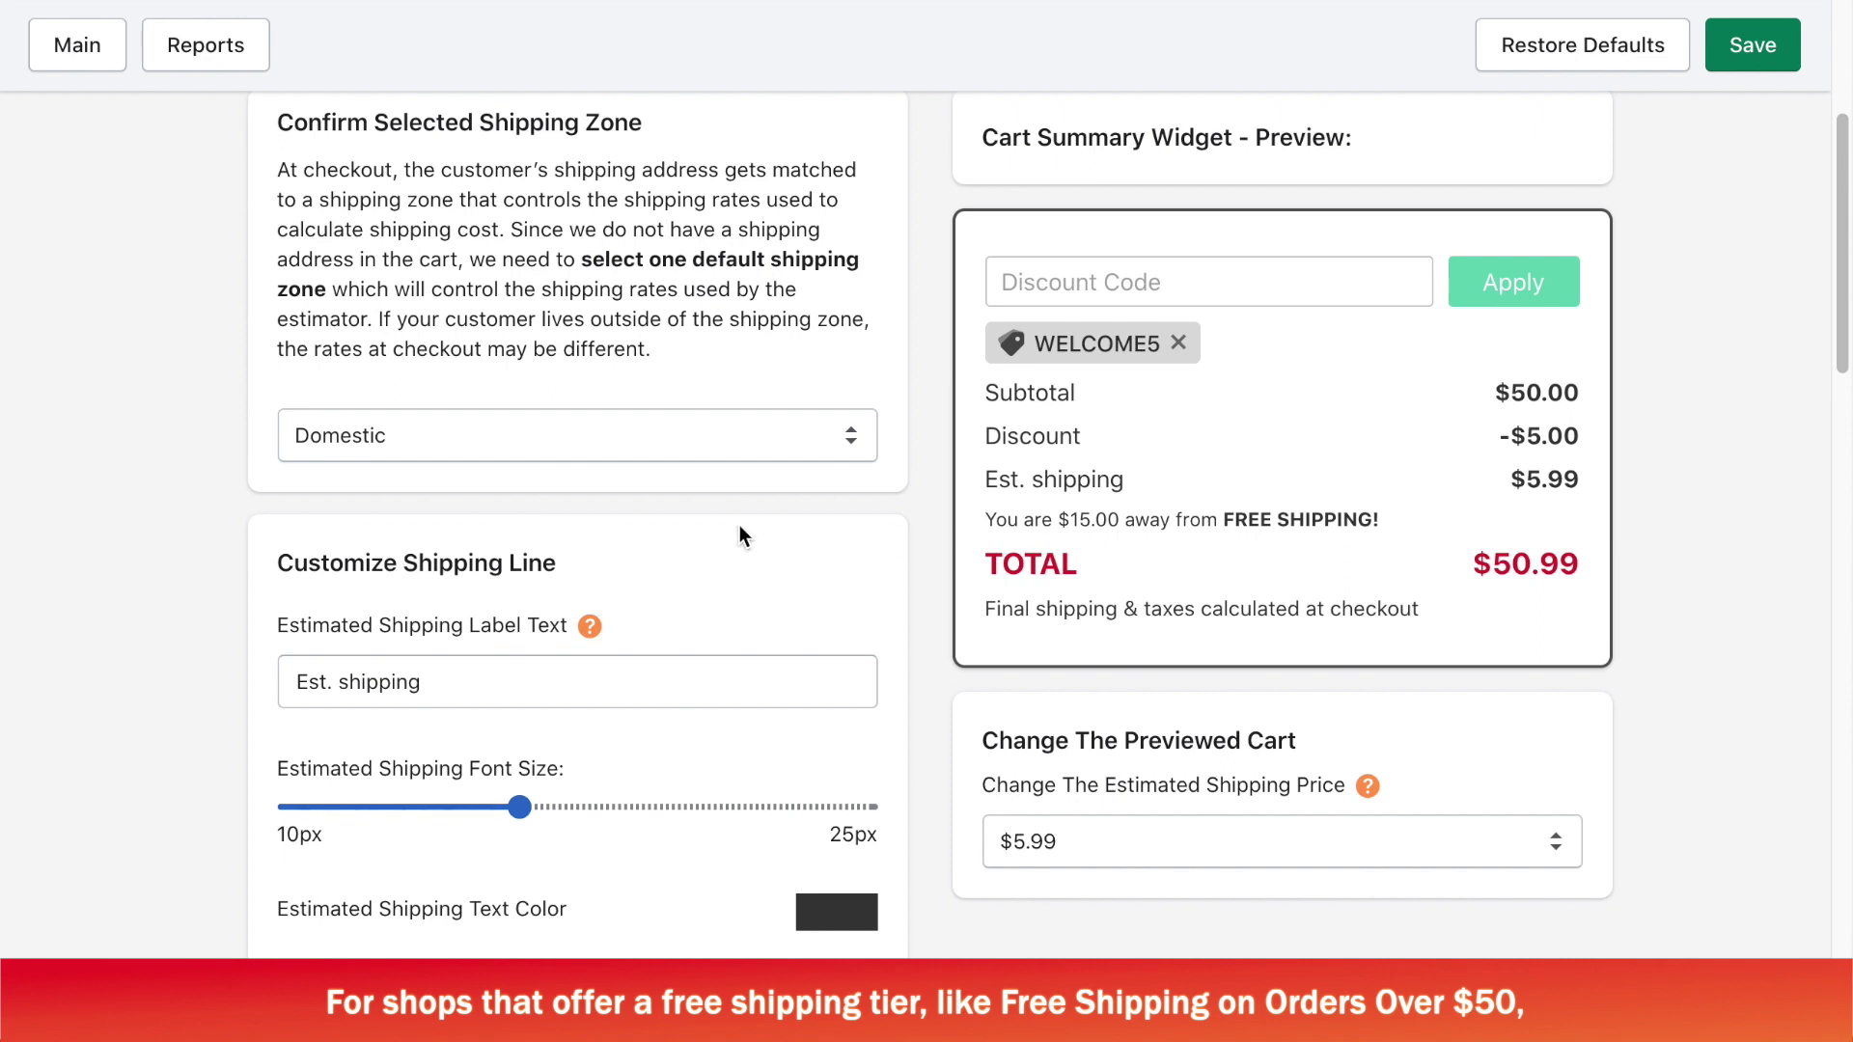
Set the free shipping promo label's text color to bright red.
scroll(739, 534, down, 10)
scroll(739, 525, up, 1)
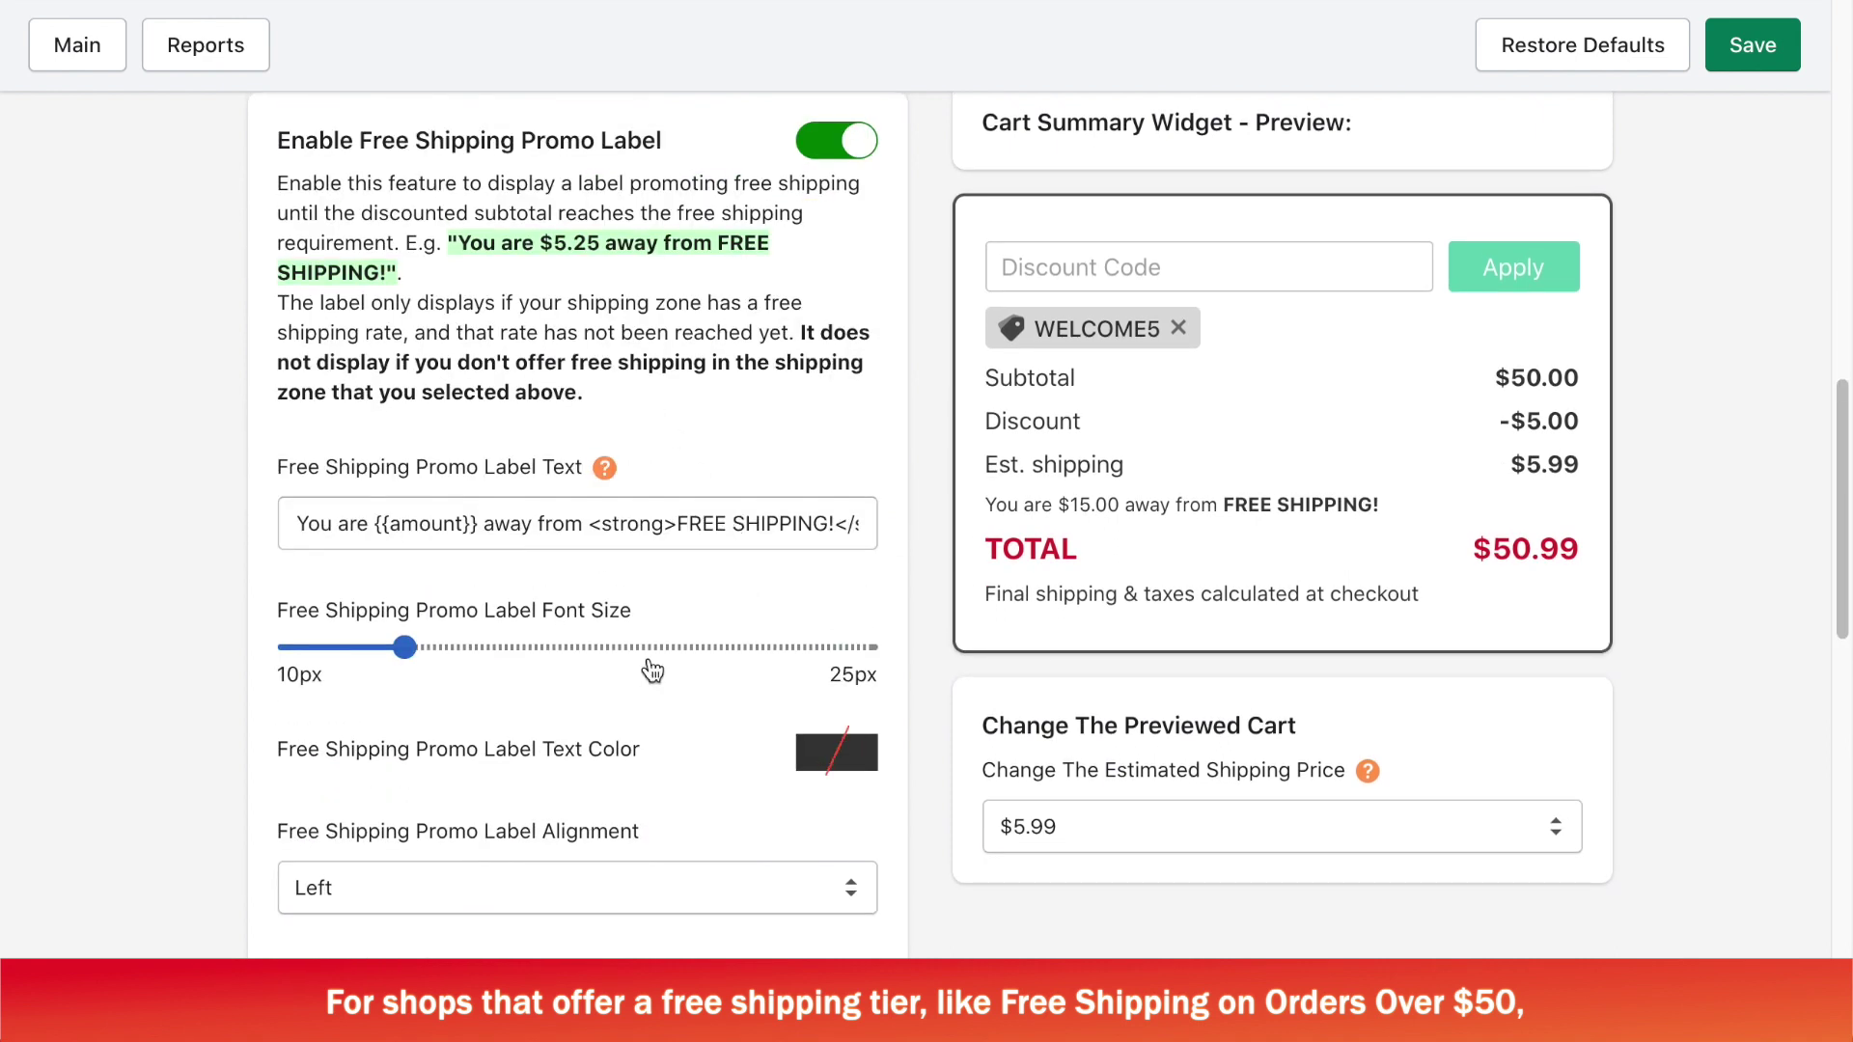
click(838, 761)
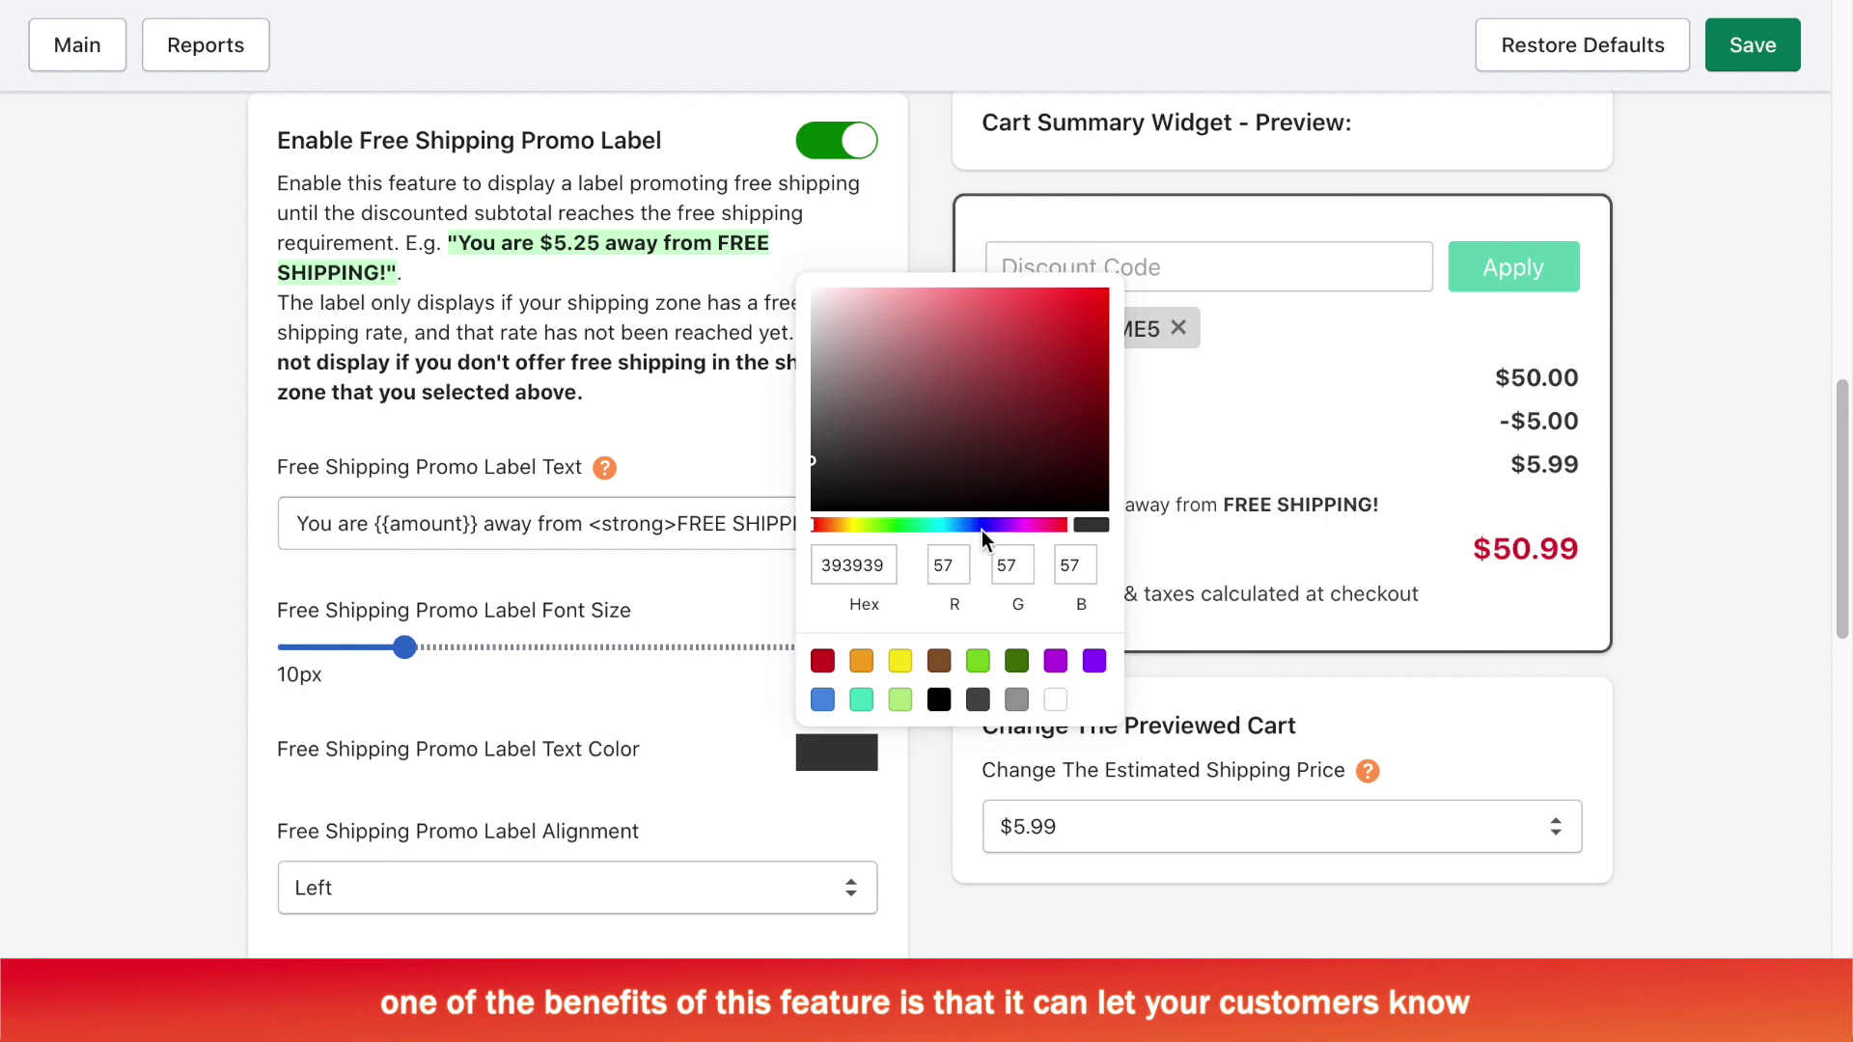
drag(981, 530, 1065, 525)
click(1091, 311)
click(1092, 304)
click(928, 952)
Set the free shipping label's text color to green and save the shipping estimation settings.
scroll(926, 954, down, 4)
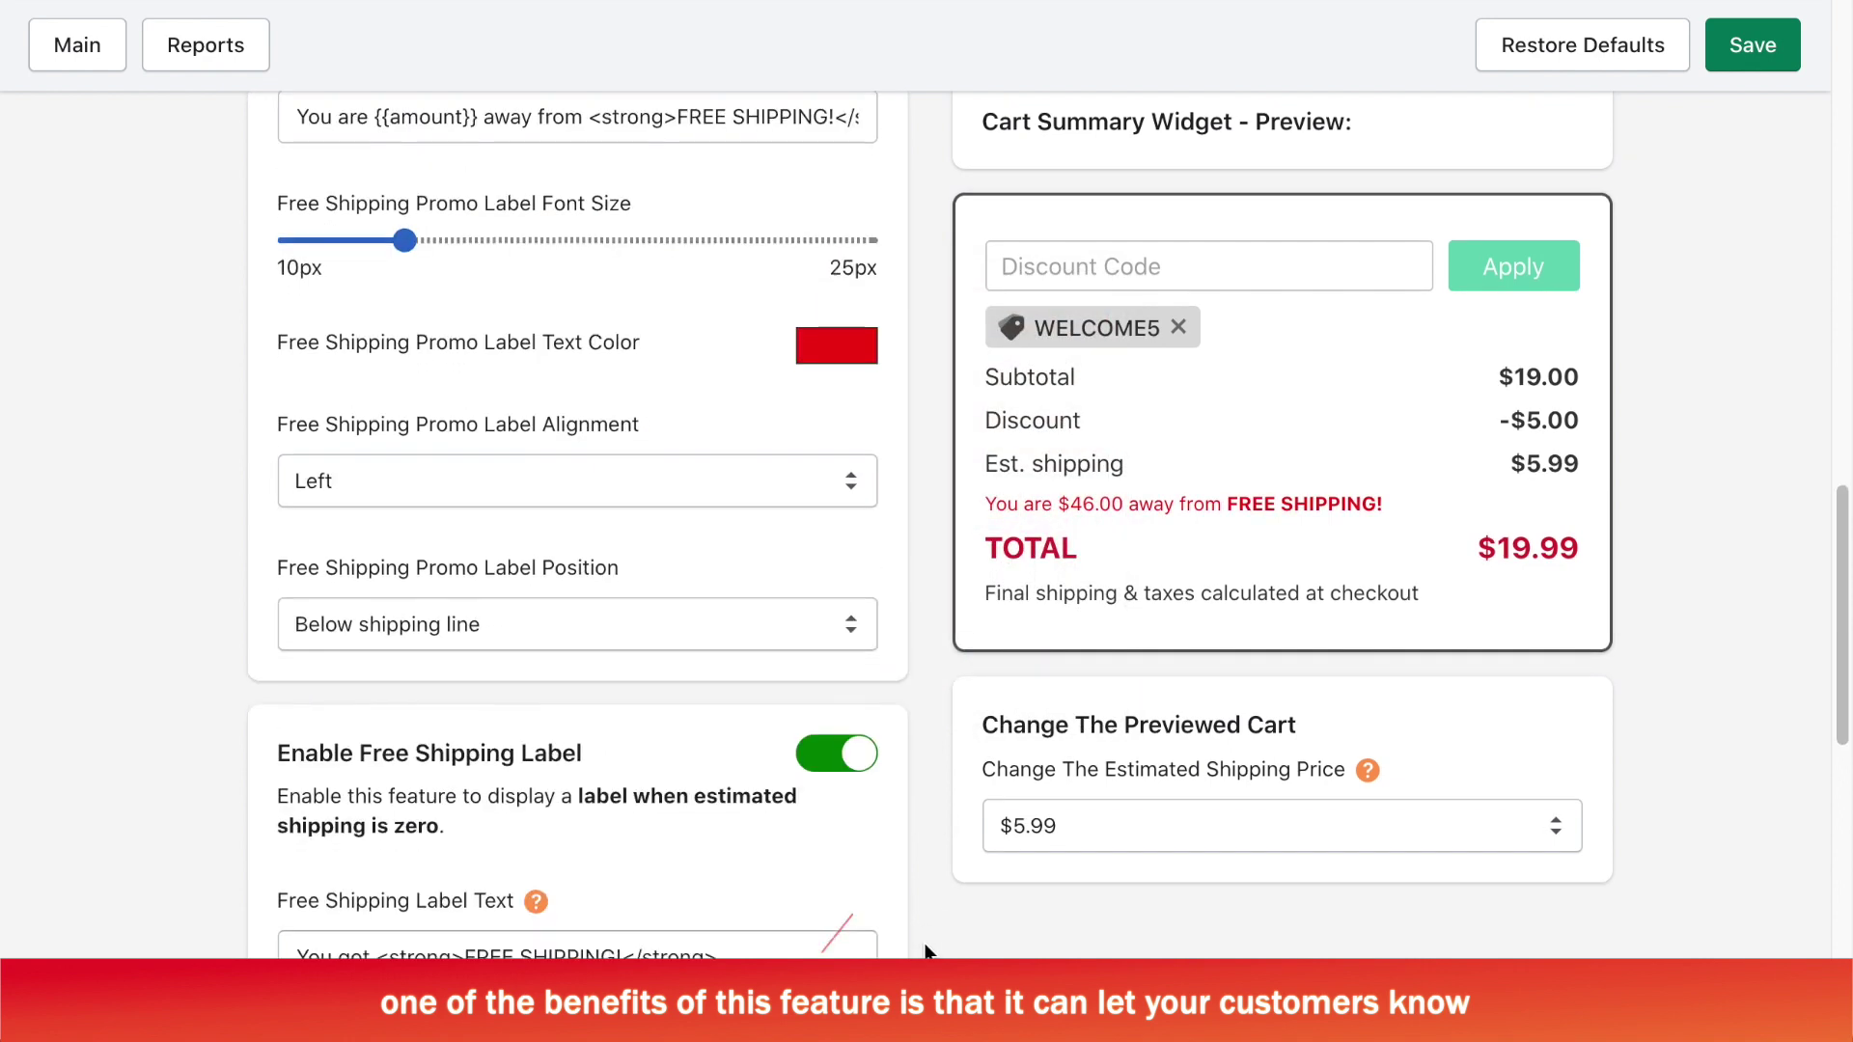
scroll(907, 888, down, 3)
click(861, 933)
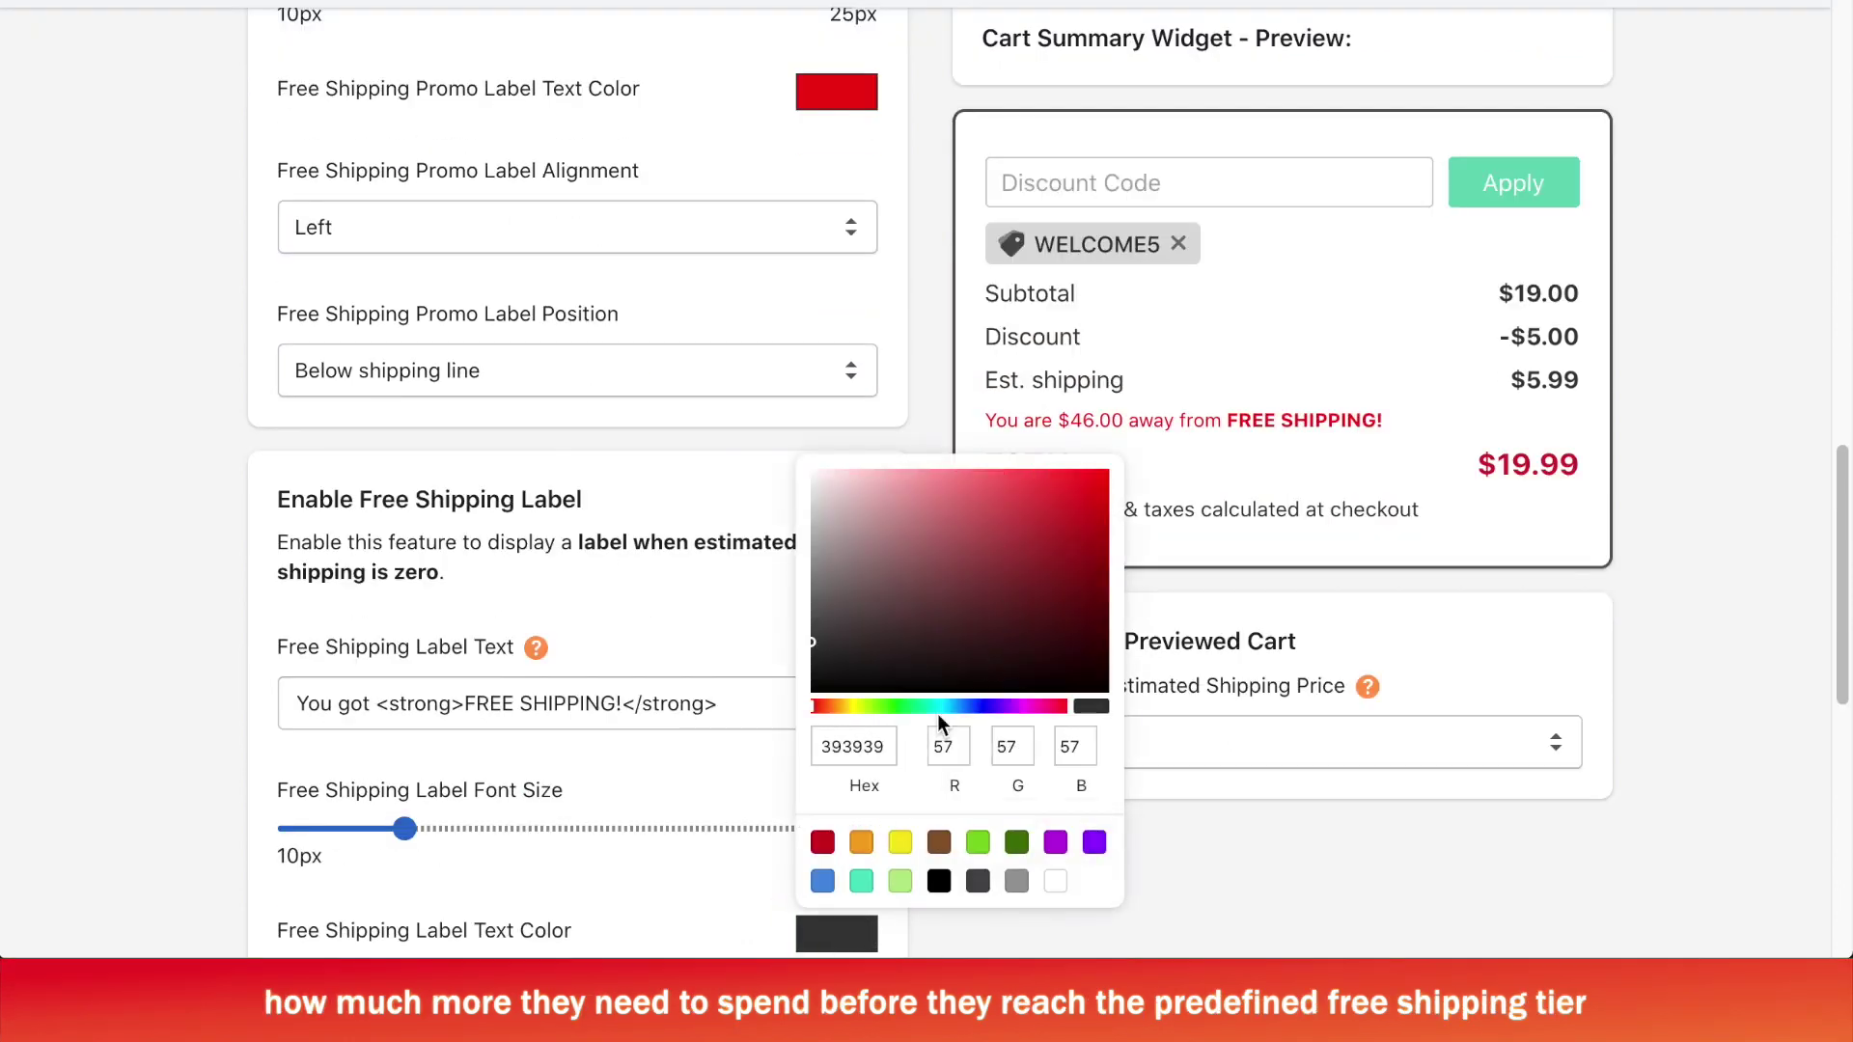
drag(928, 709, 894, 708)
click(1061, 554)
click(1086, 556)
click(1281, 848)
click(1771, 48)
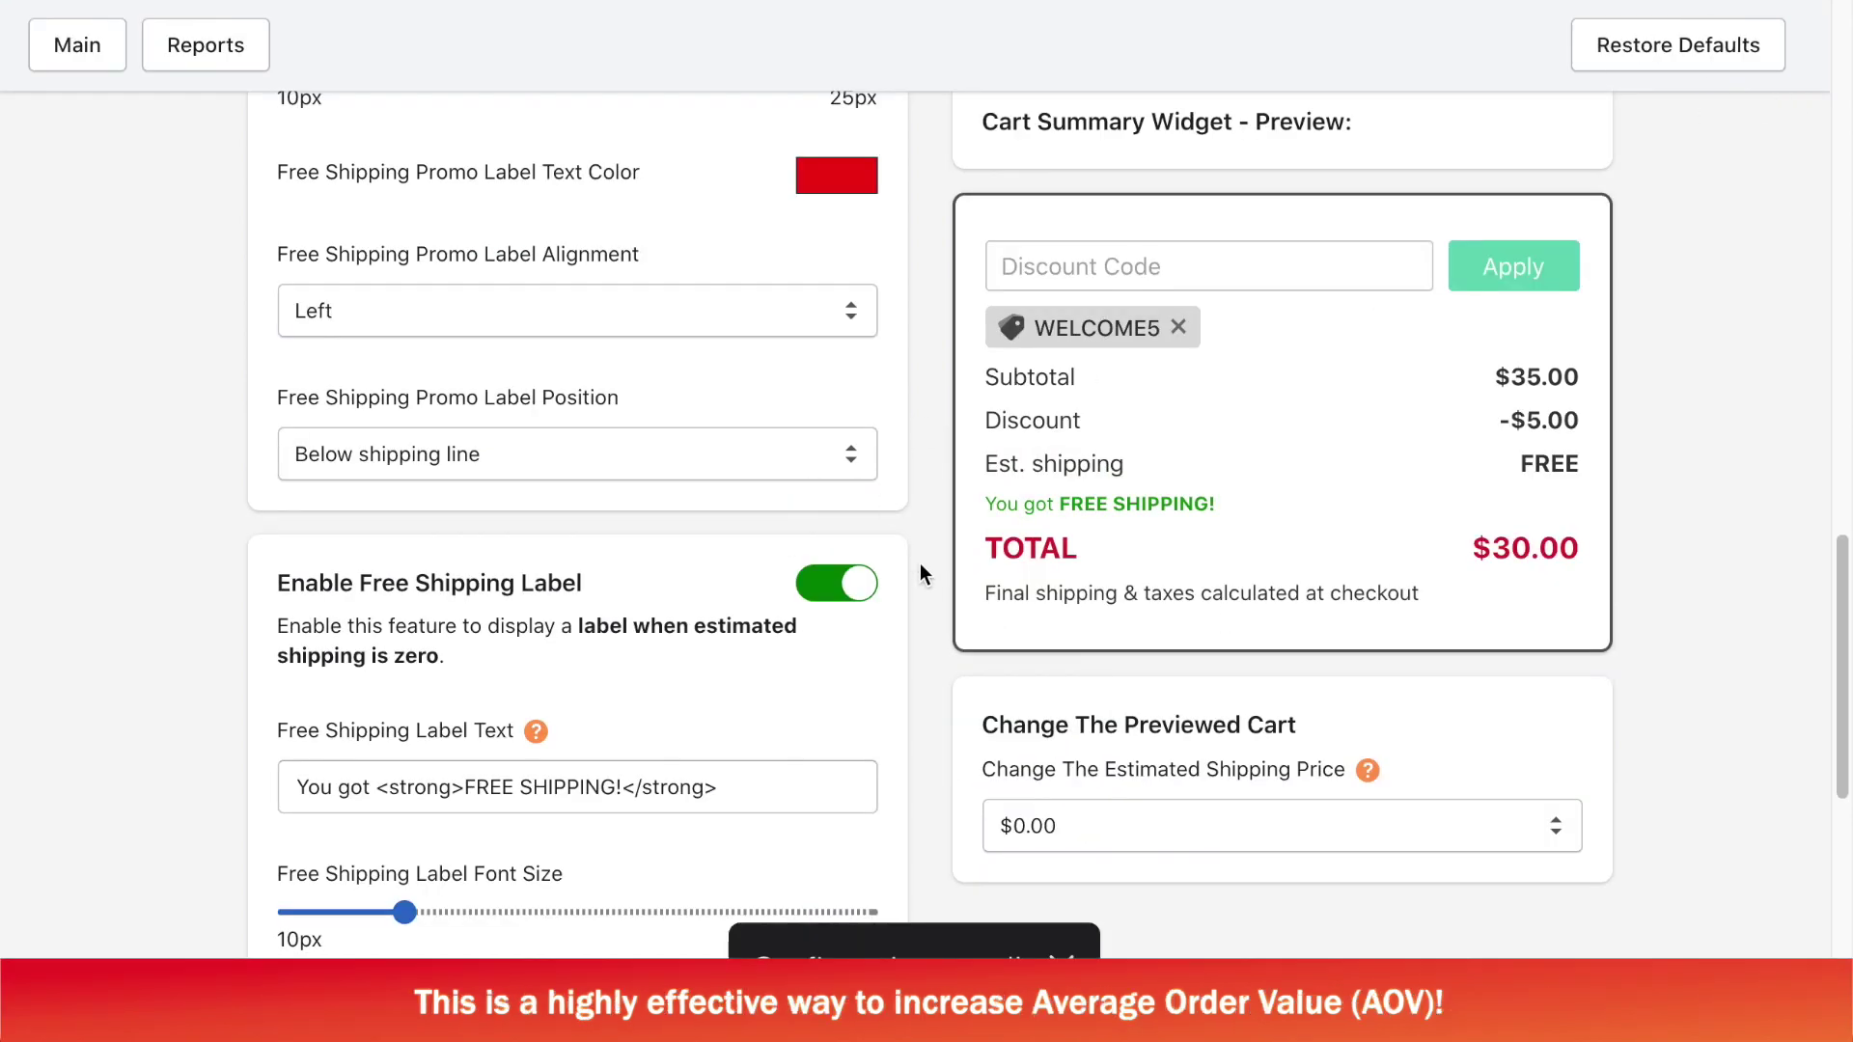
Switch to Option 2: Manual Shipping Rates and set the subtotal to get free shipping to 1200 USD.
scroll(924, 571, up, 15)
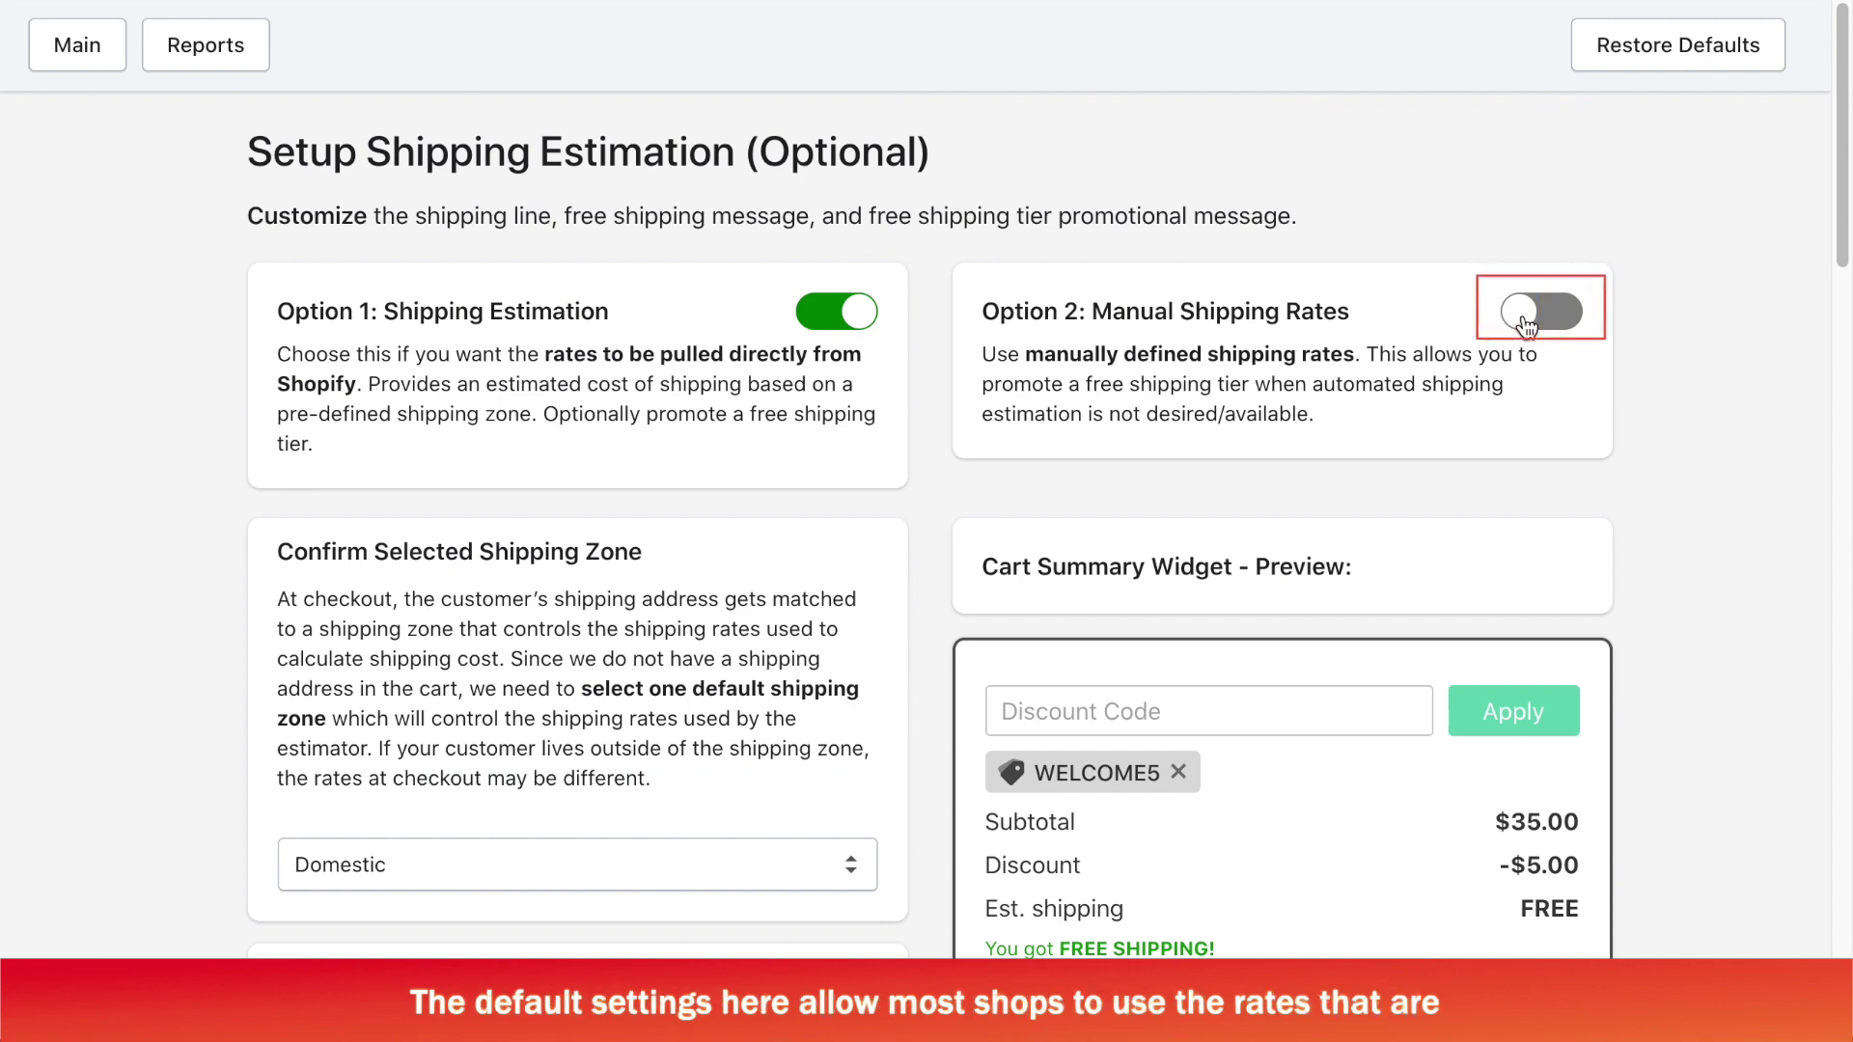
click(1525, 313)
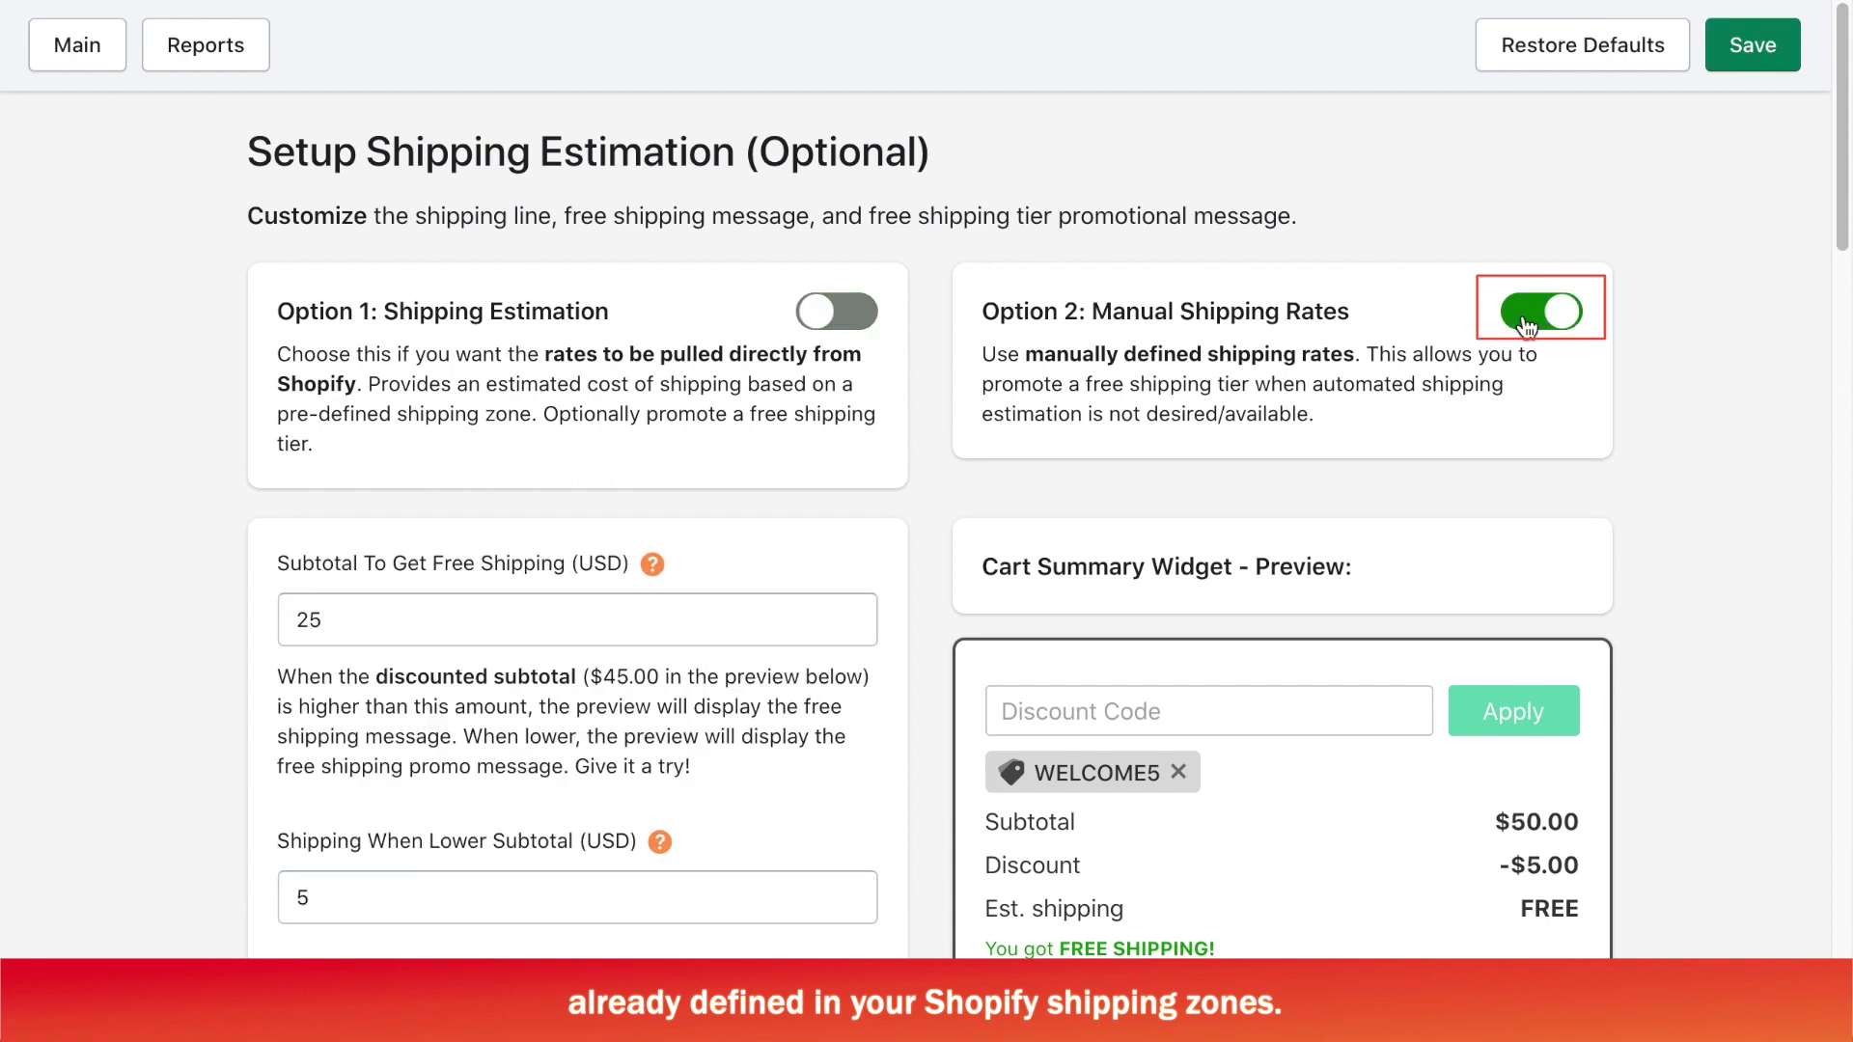
scroll(805, 584, down, 2)
double_click(264, 326)
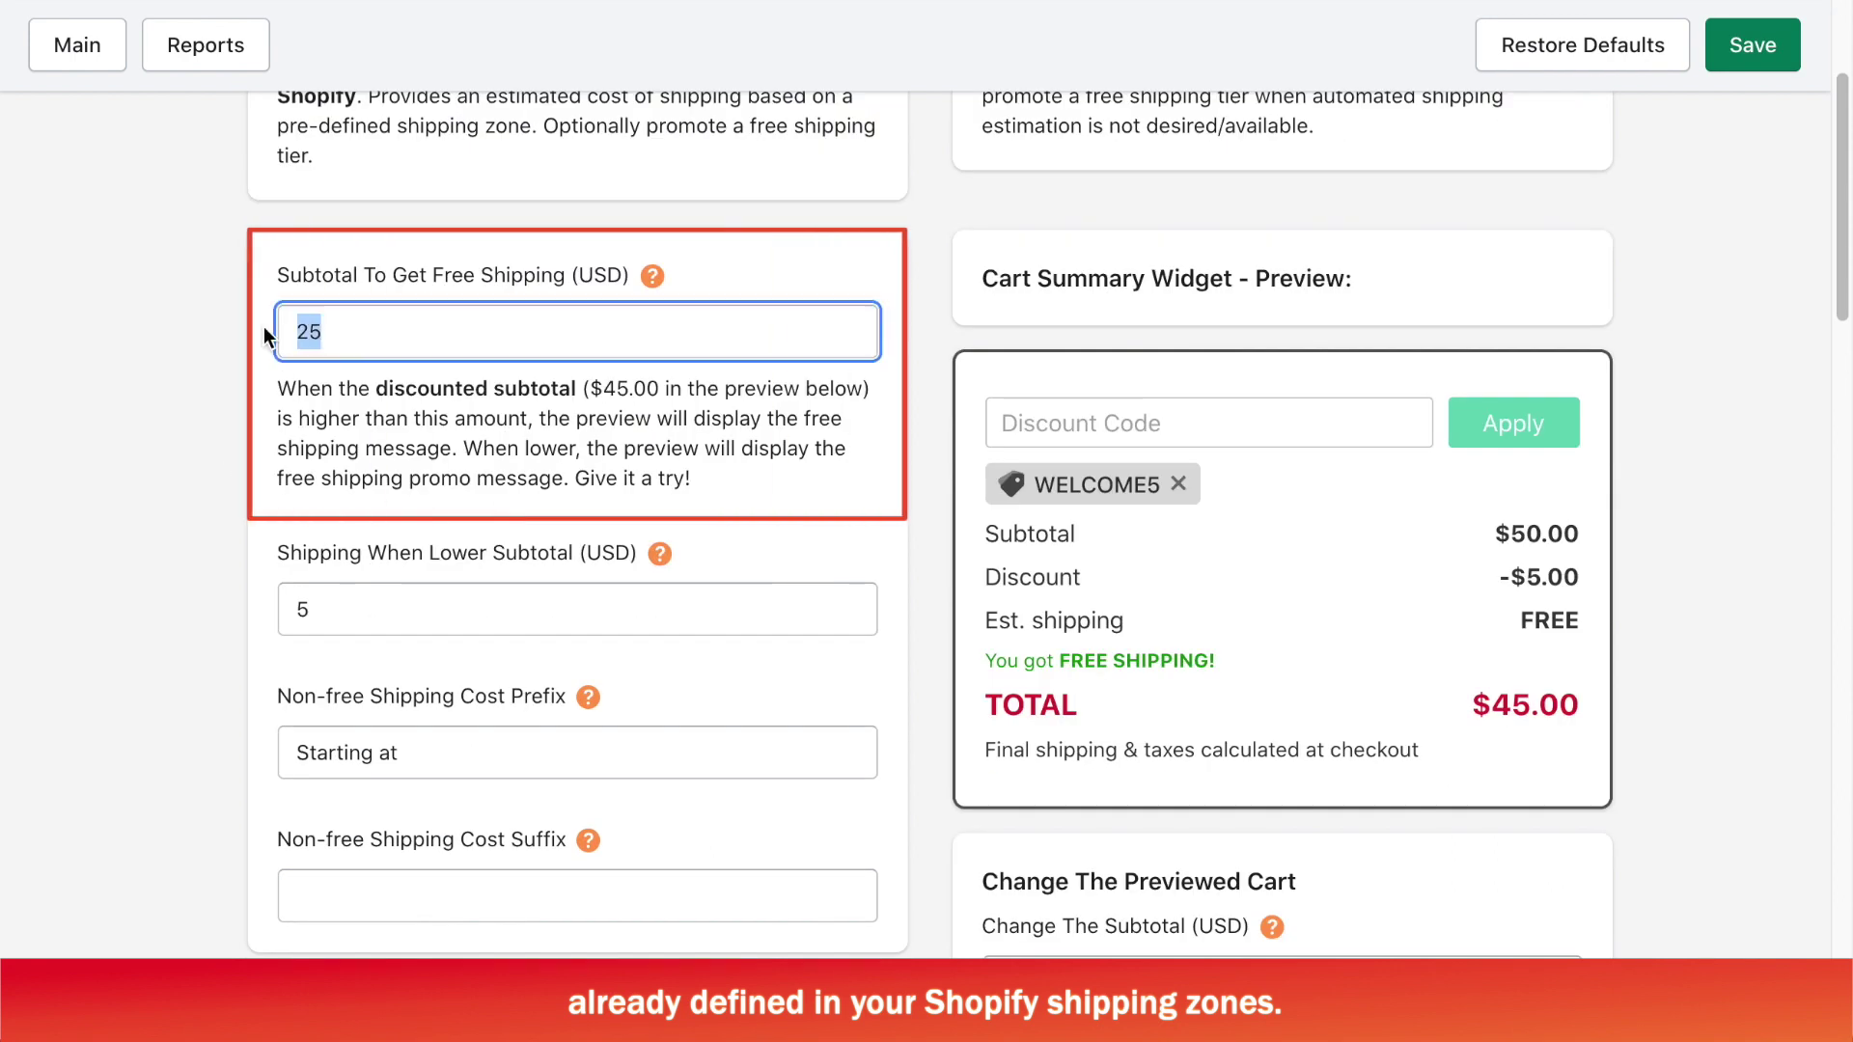
text(1200)
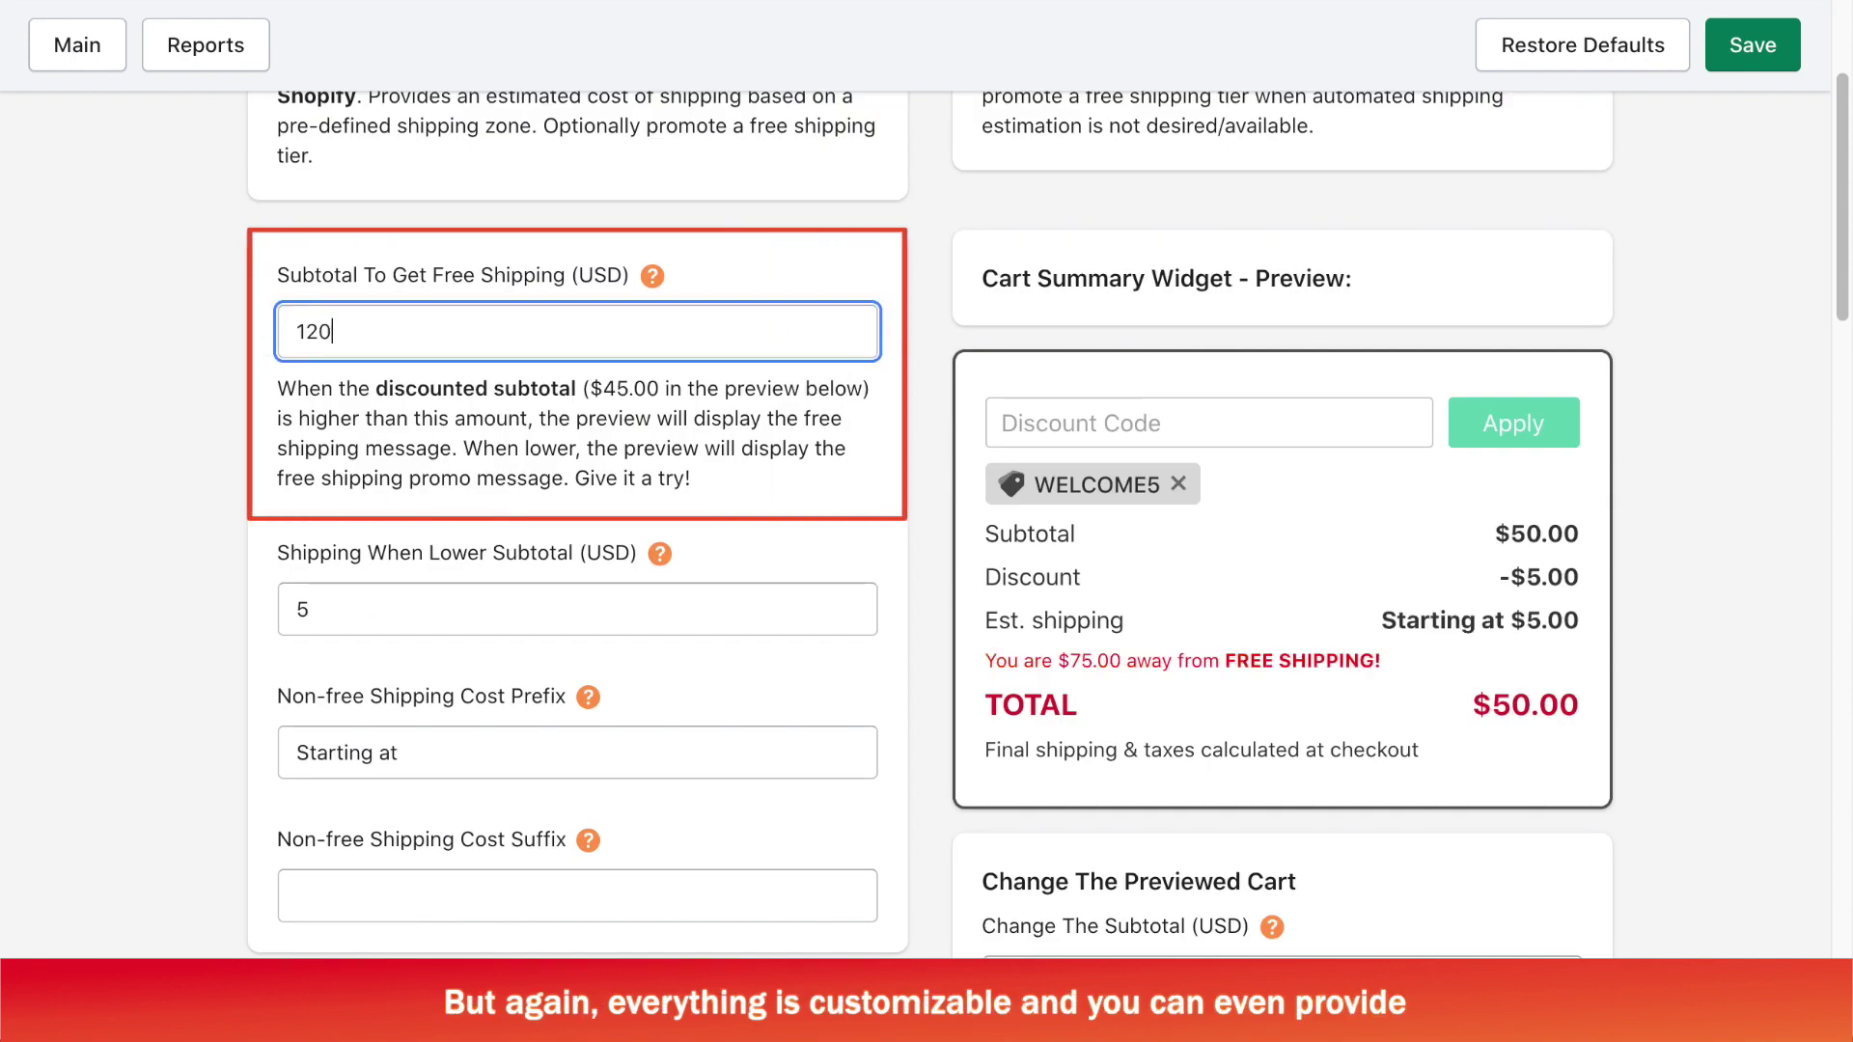
Set the shipping cost for lower subtotals to 35.99 USD.
double_click(380, 591)
text(3)
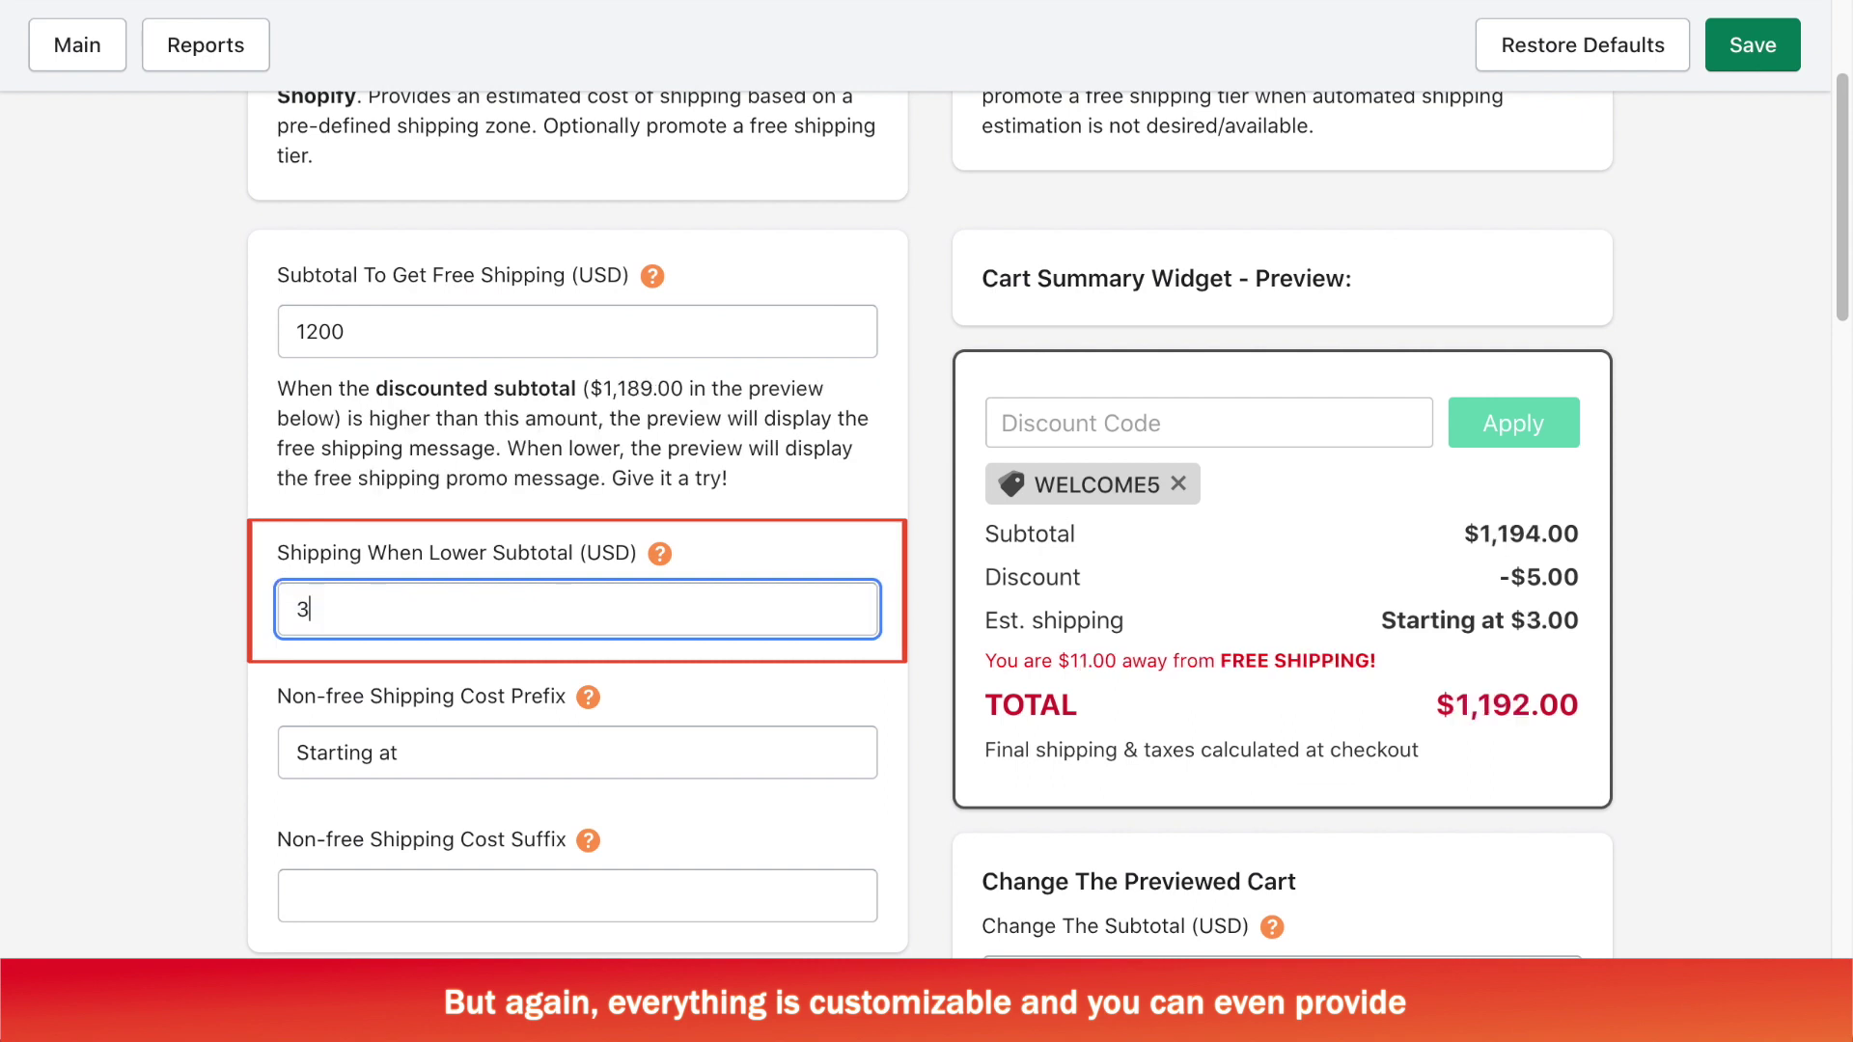
text(5.99)
Clear the non-free shipping cost prefix and save the manual shipping rate settings.
scroll(450, 666, down, 1)
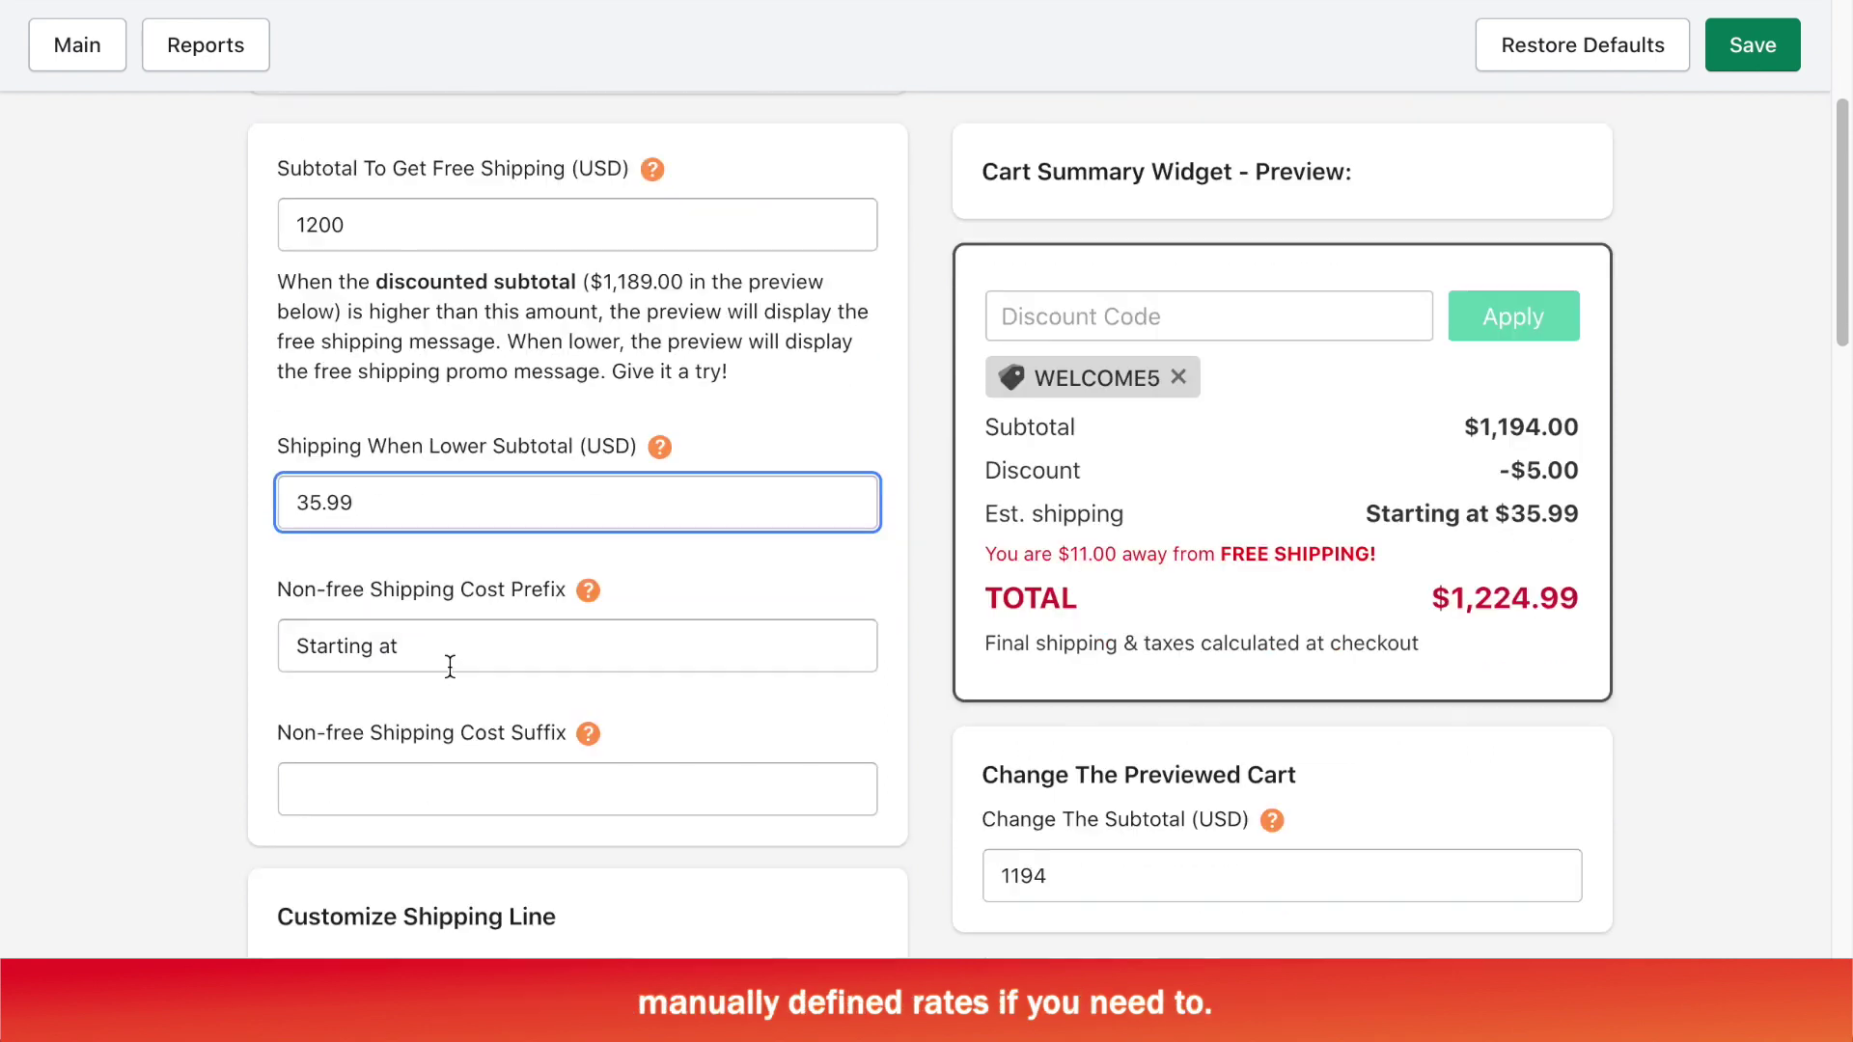
drag(430, 637, 176, 635)
key(BackSpace)
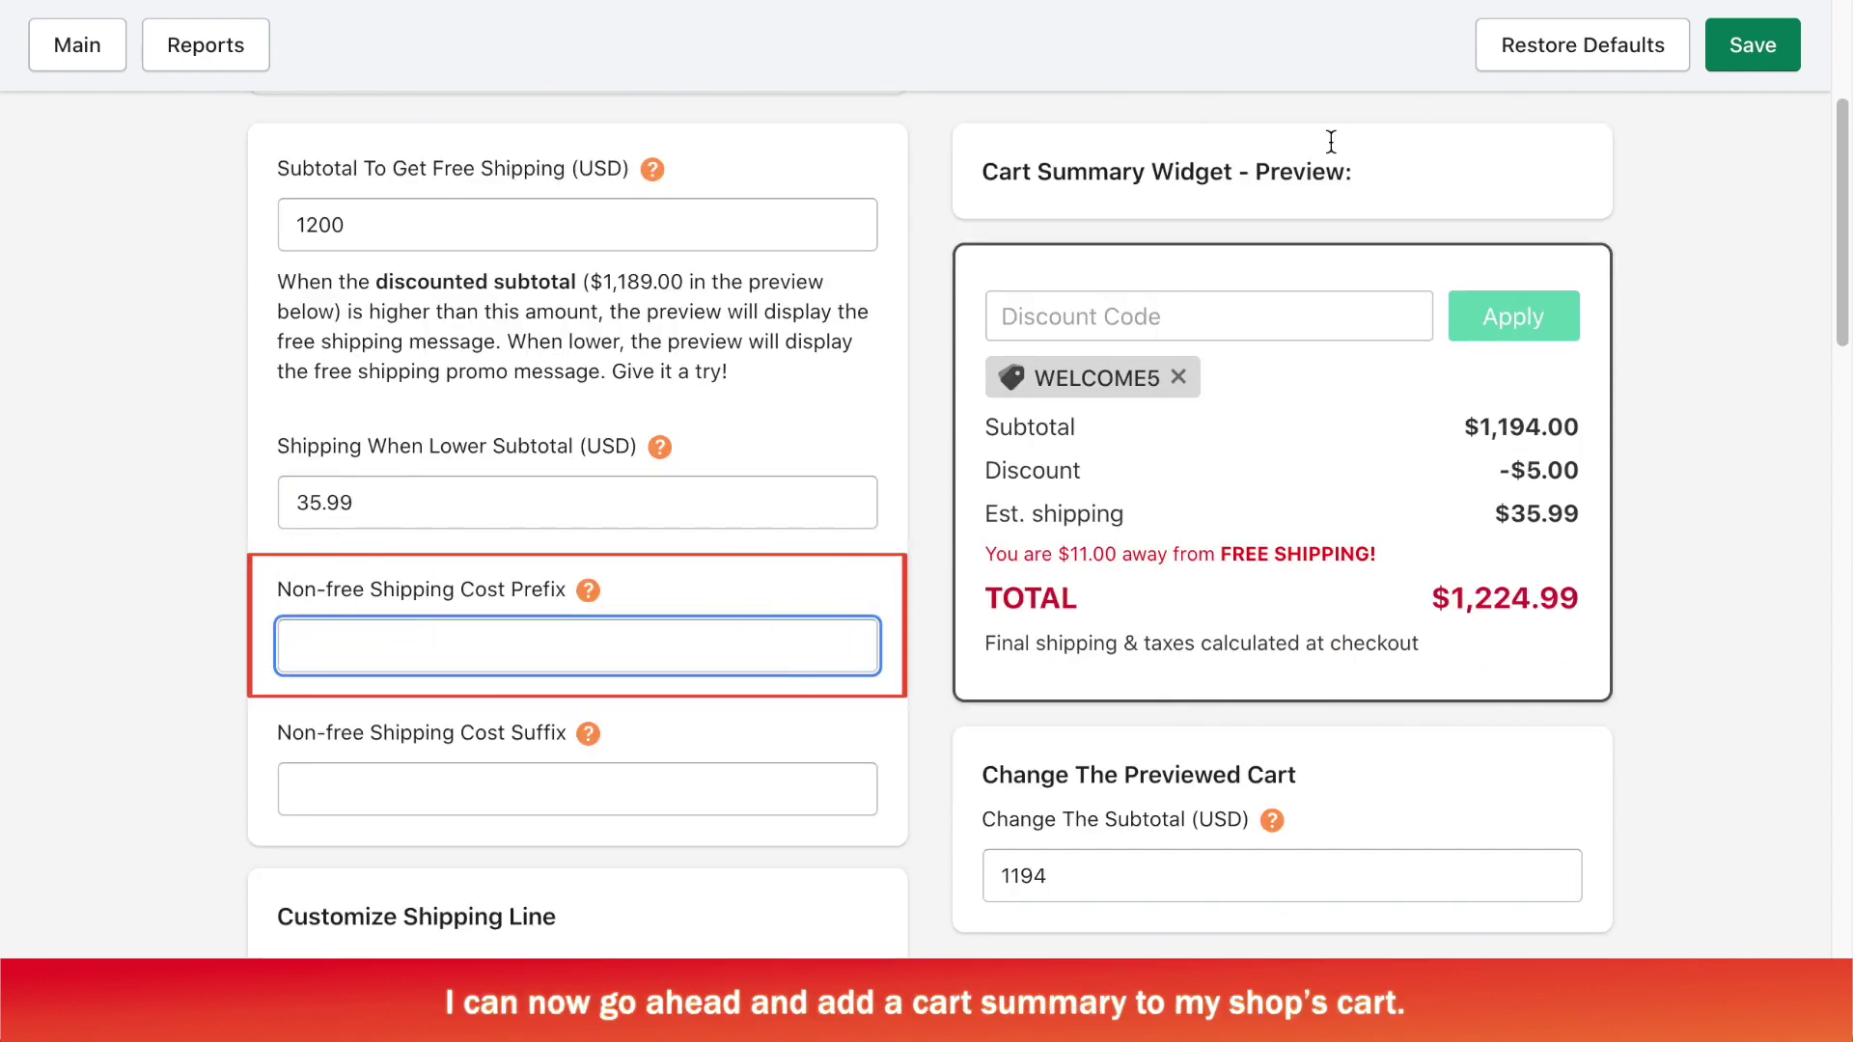
click(1752, 53)
Continue to the cart summary widget installation and start creating a new widget.
scroll(808, 682, down, 10)
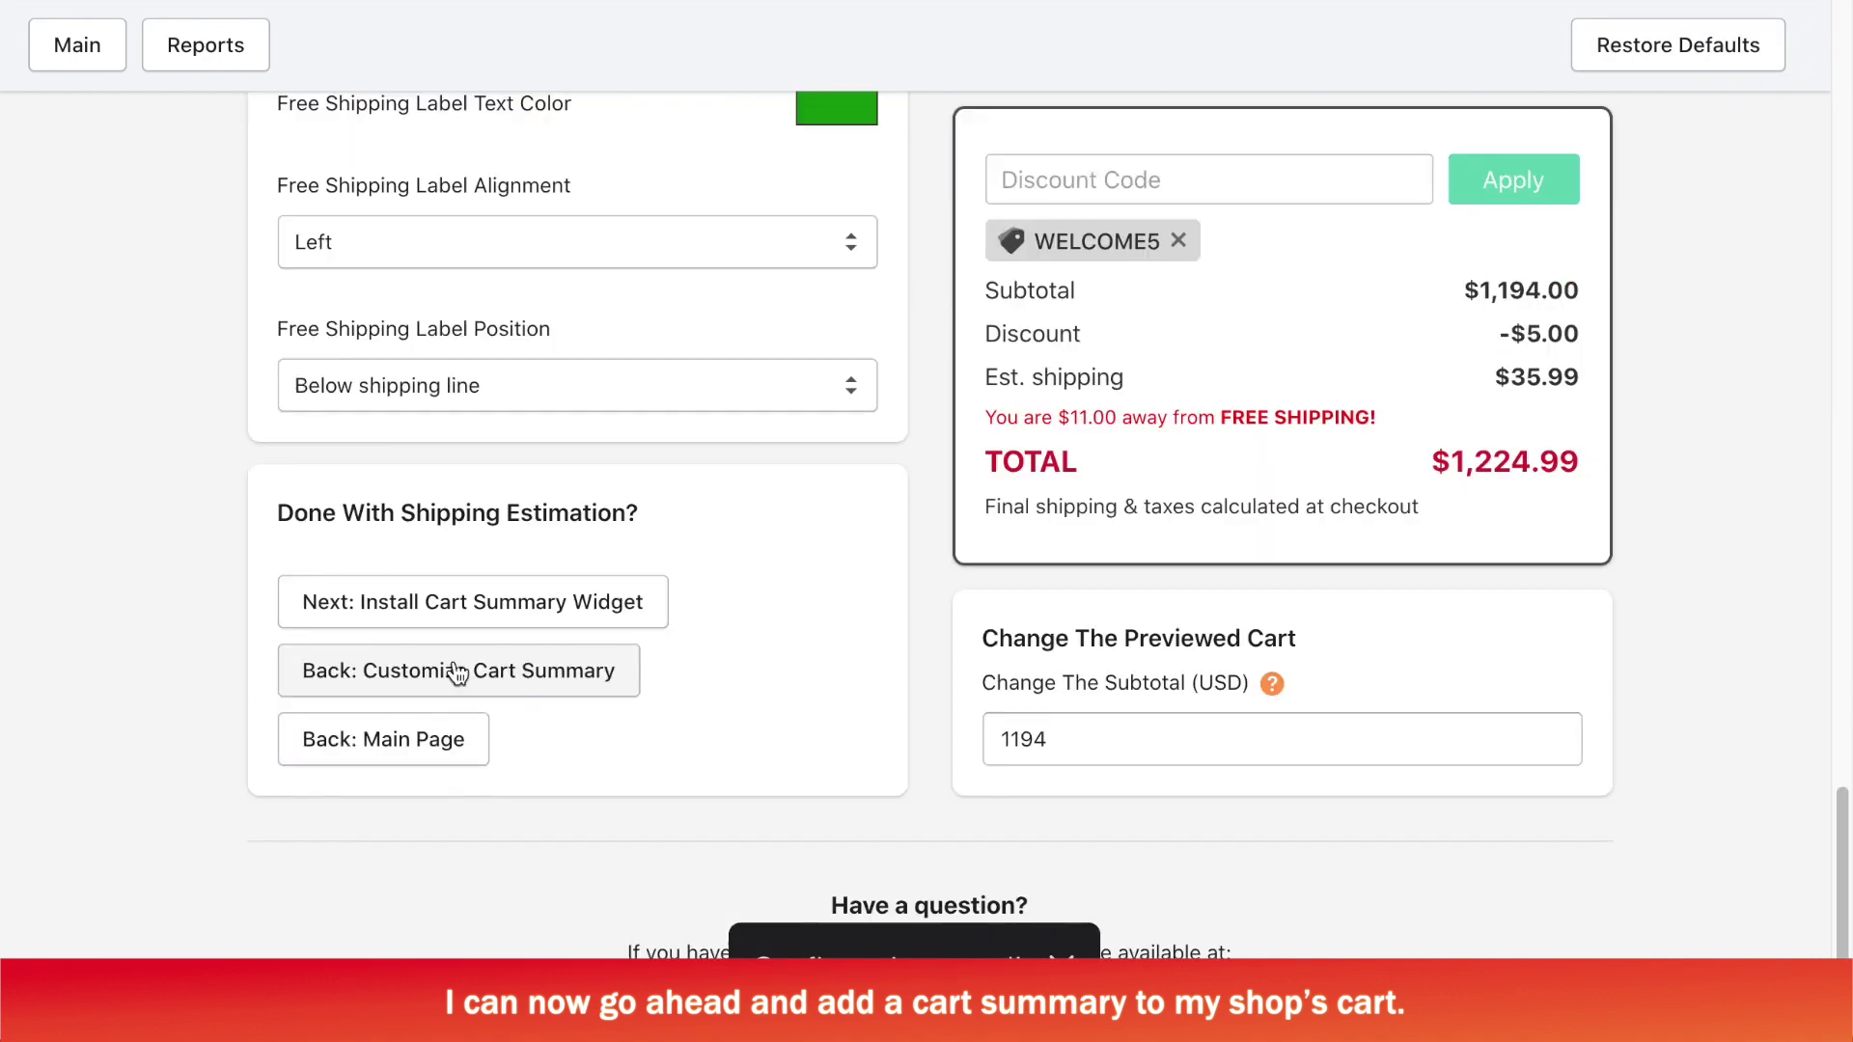
click(431, 606)
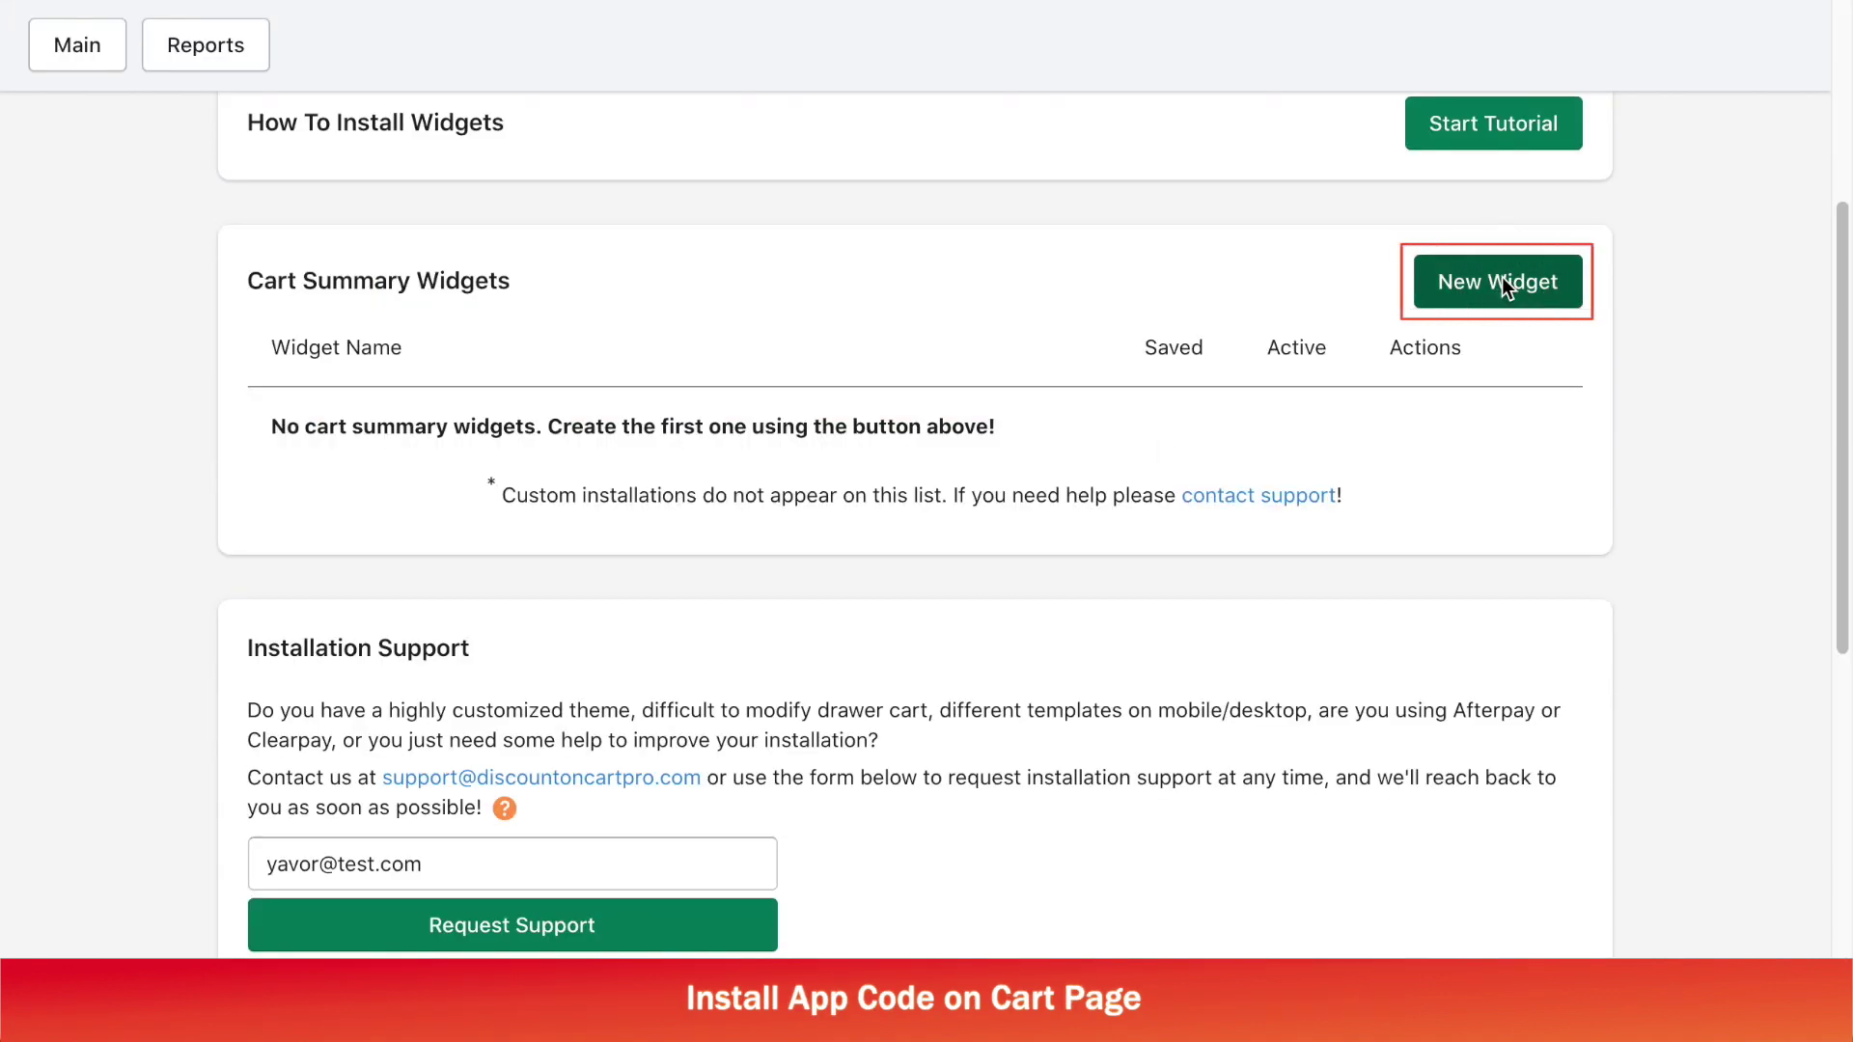
click(1480, 280)
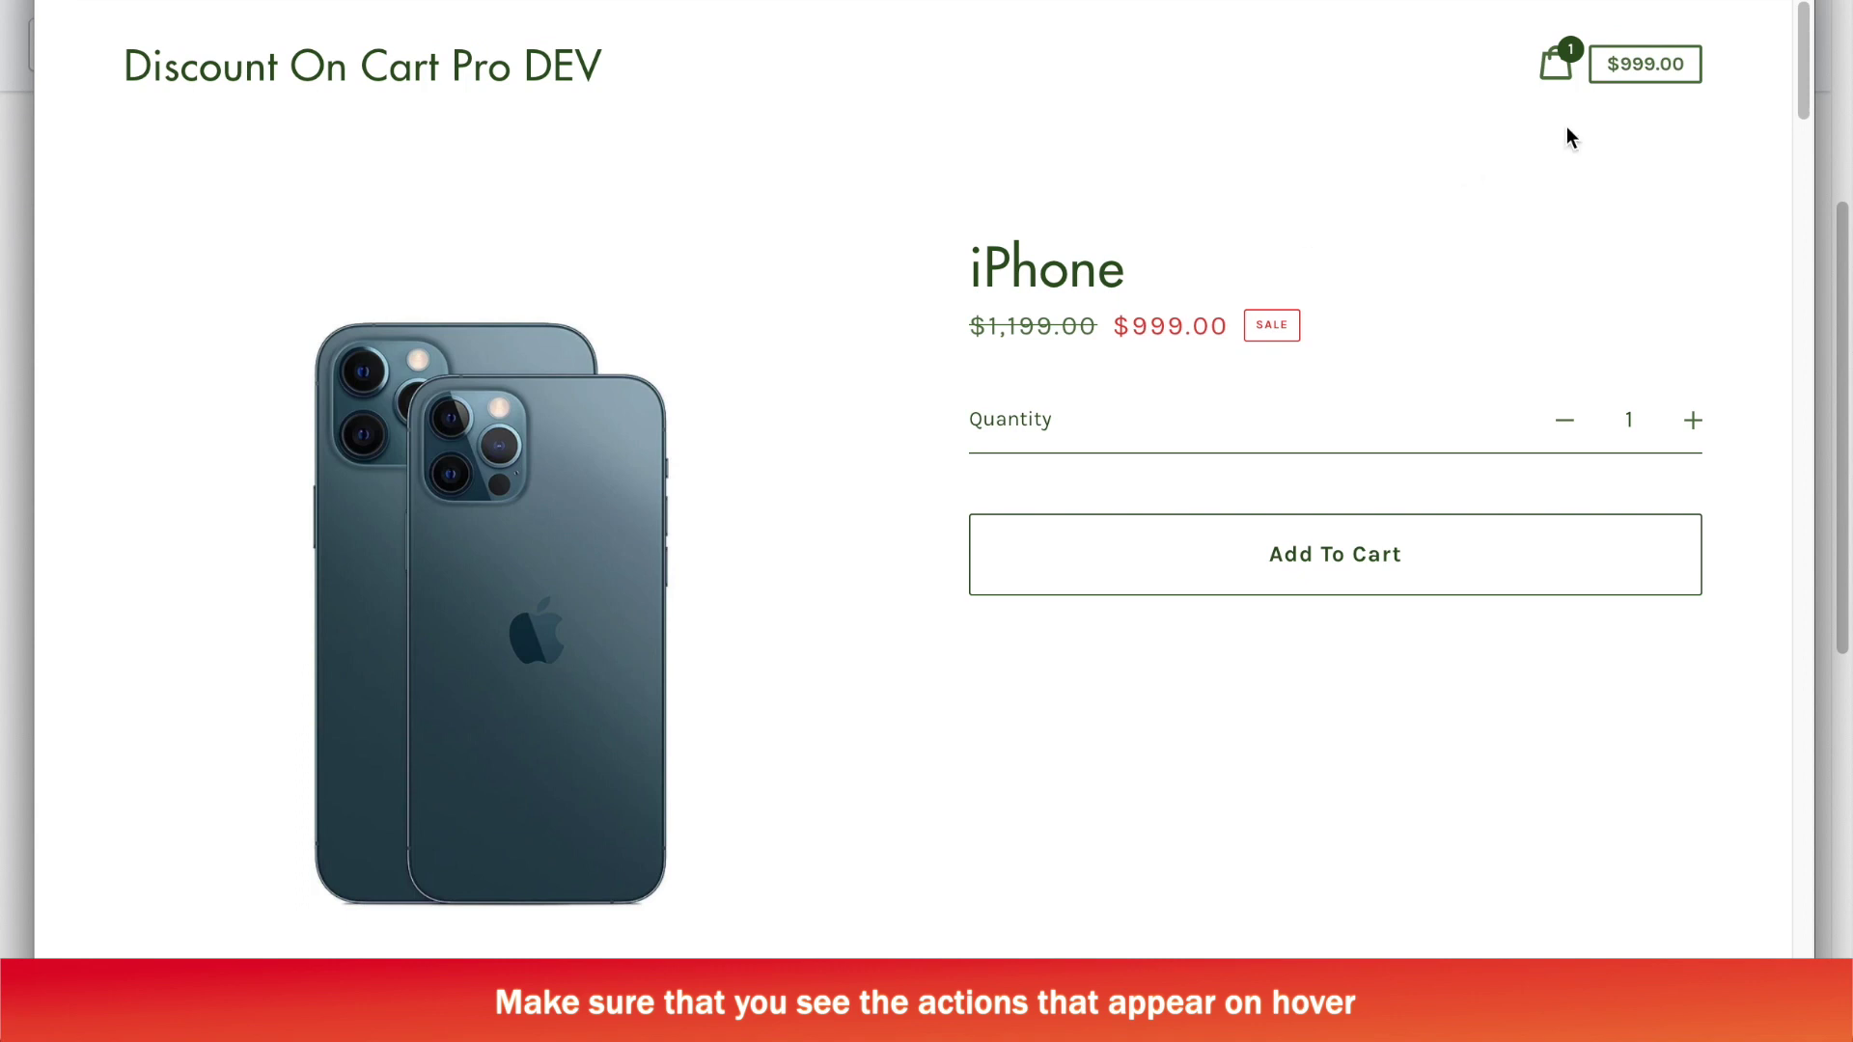
Open the store's cart drawer from the cart total in the product page header.
mouse_move(1583, 77)
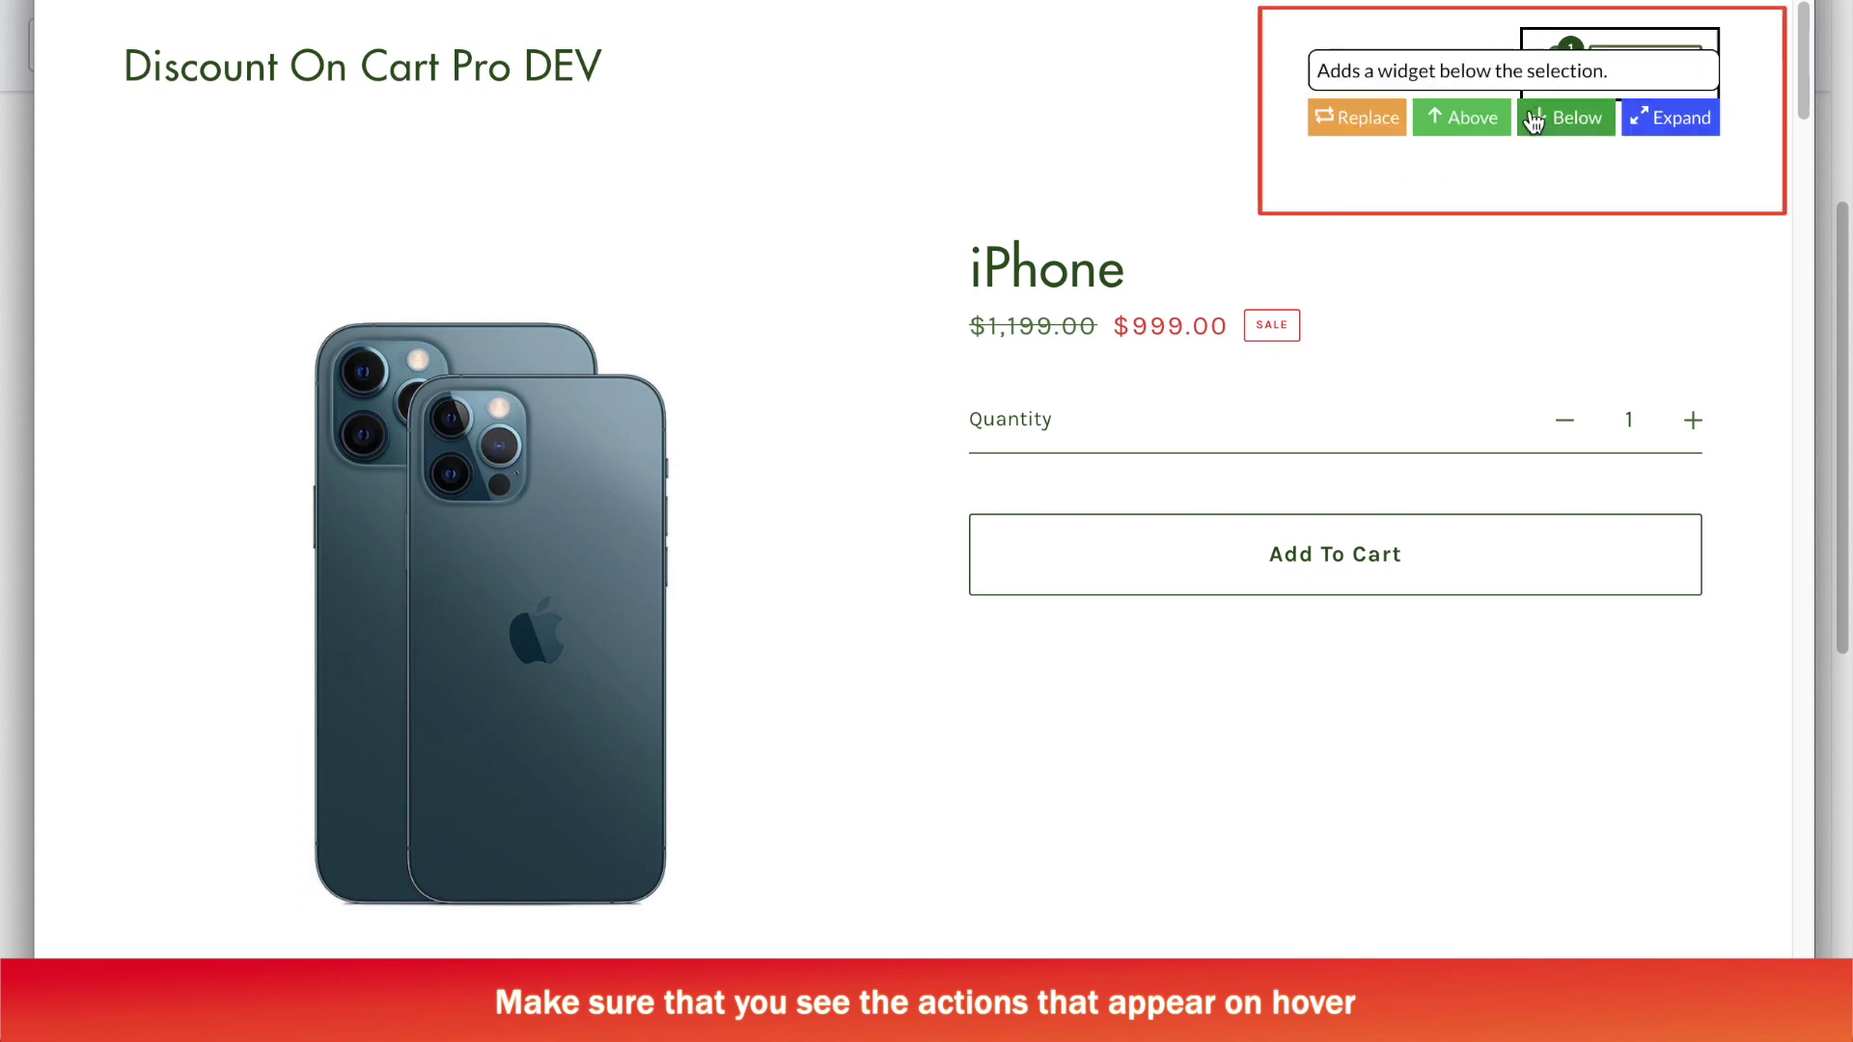
click(1367, 120)
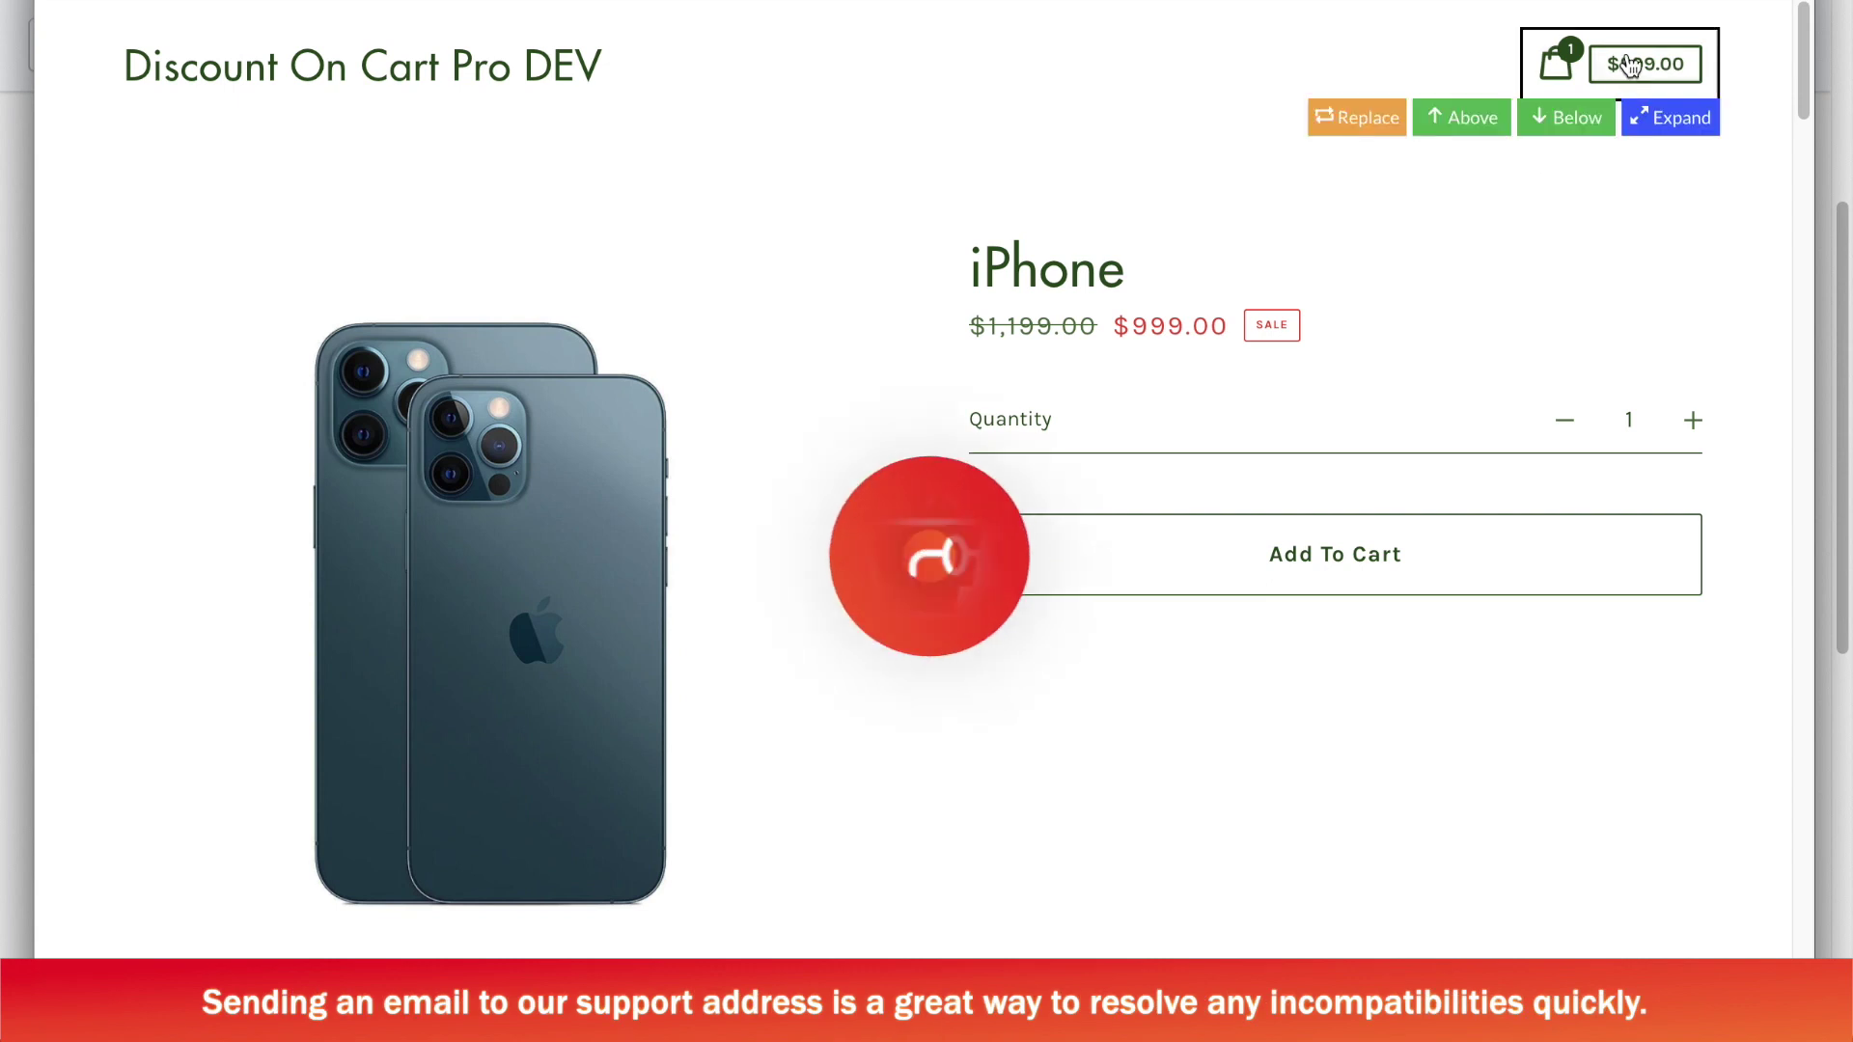
click(1690, 66)
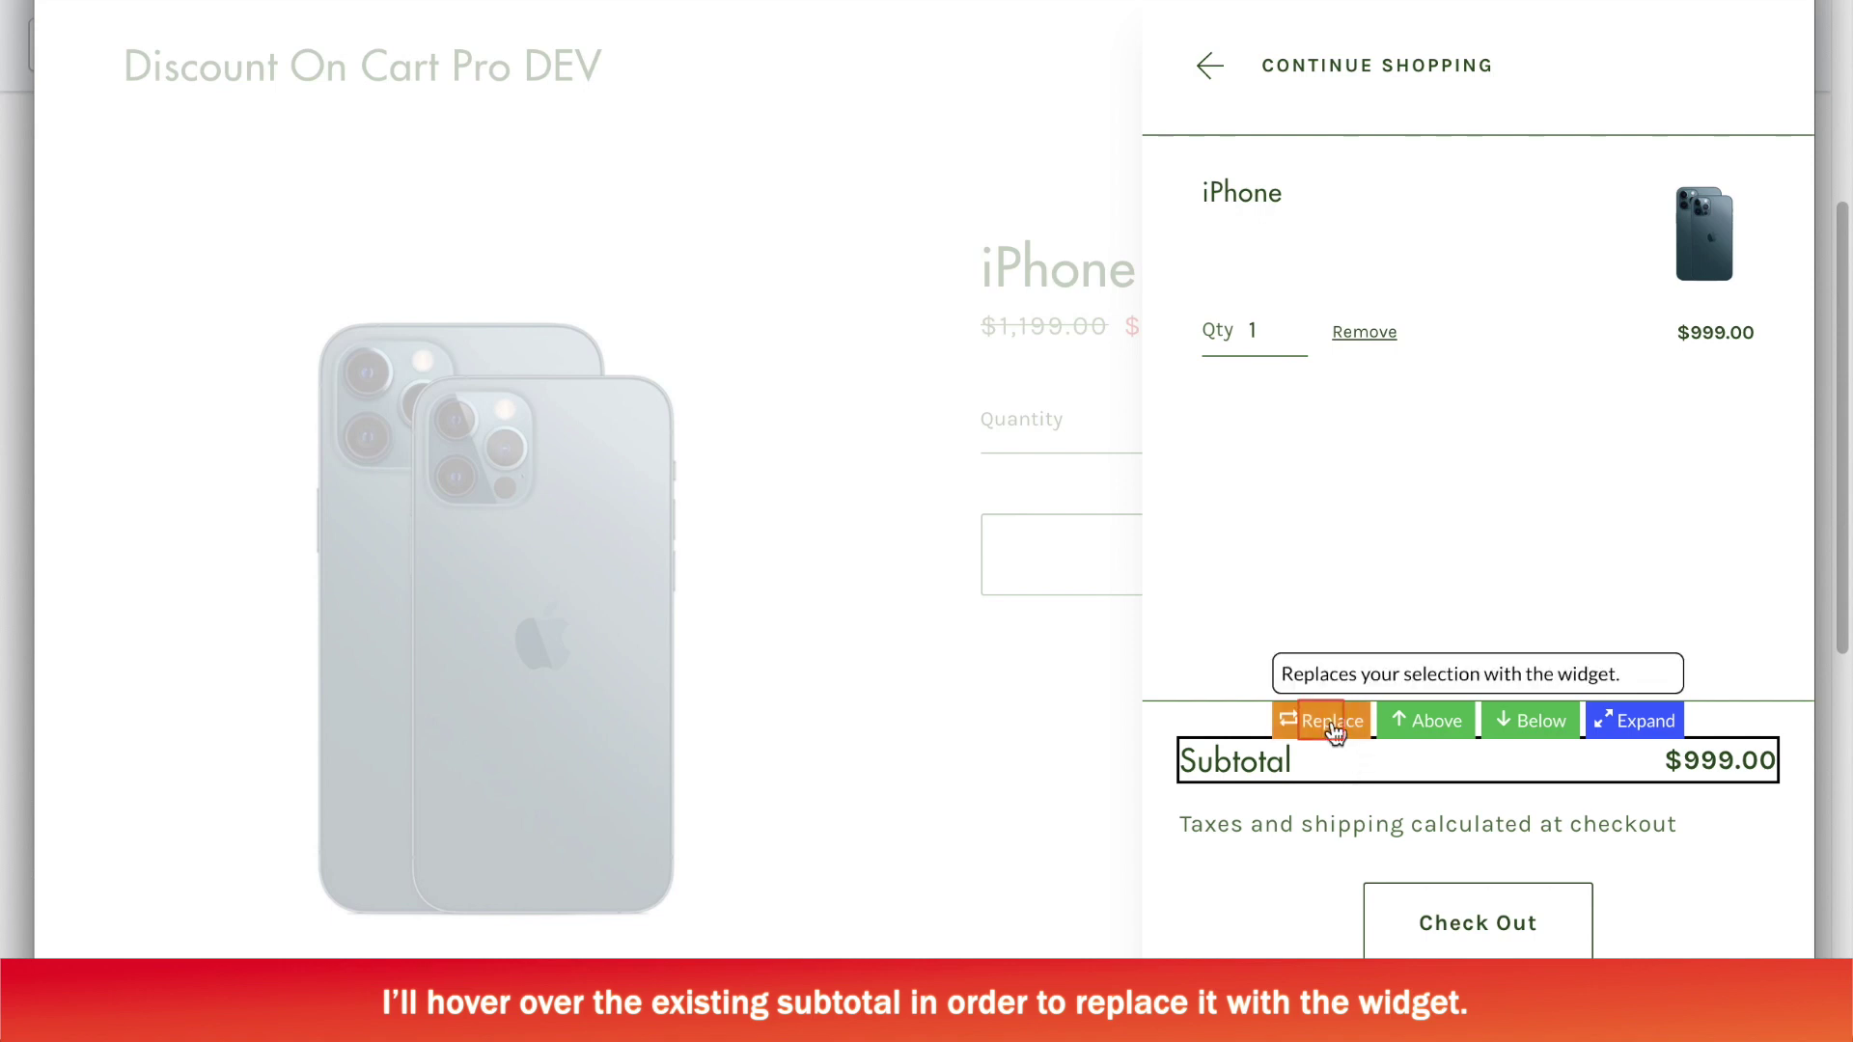
Try placing the widget in place of the cart drawer's subtotal and above it, resetting each placement.
click(1332, 721)
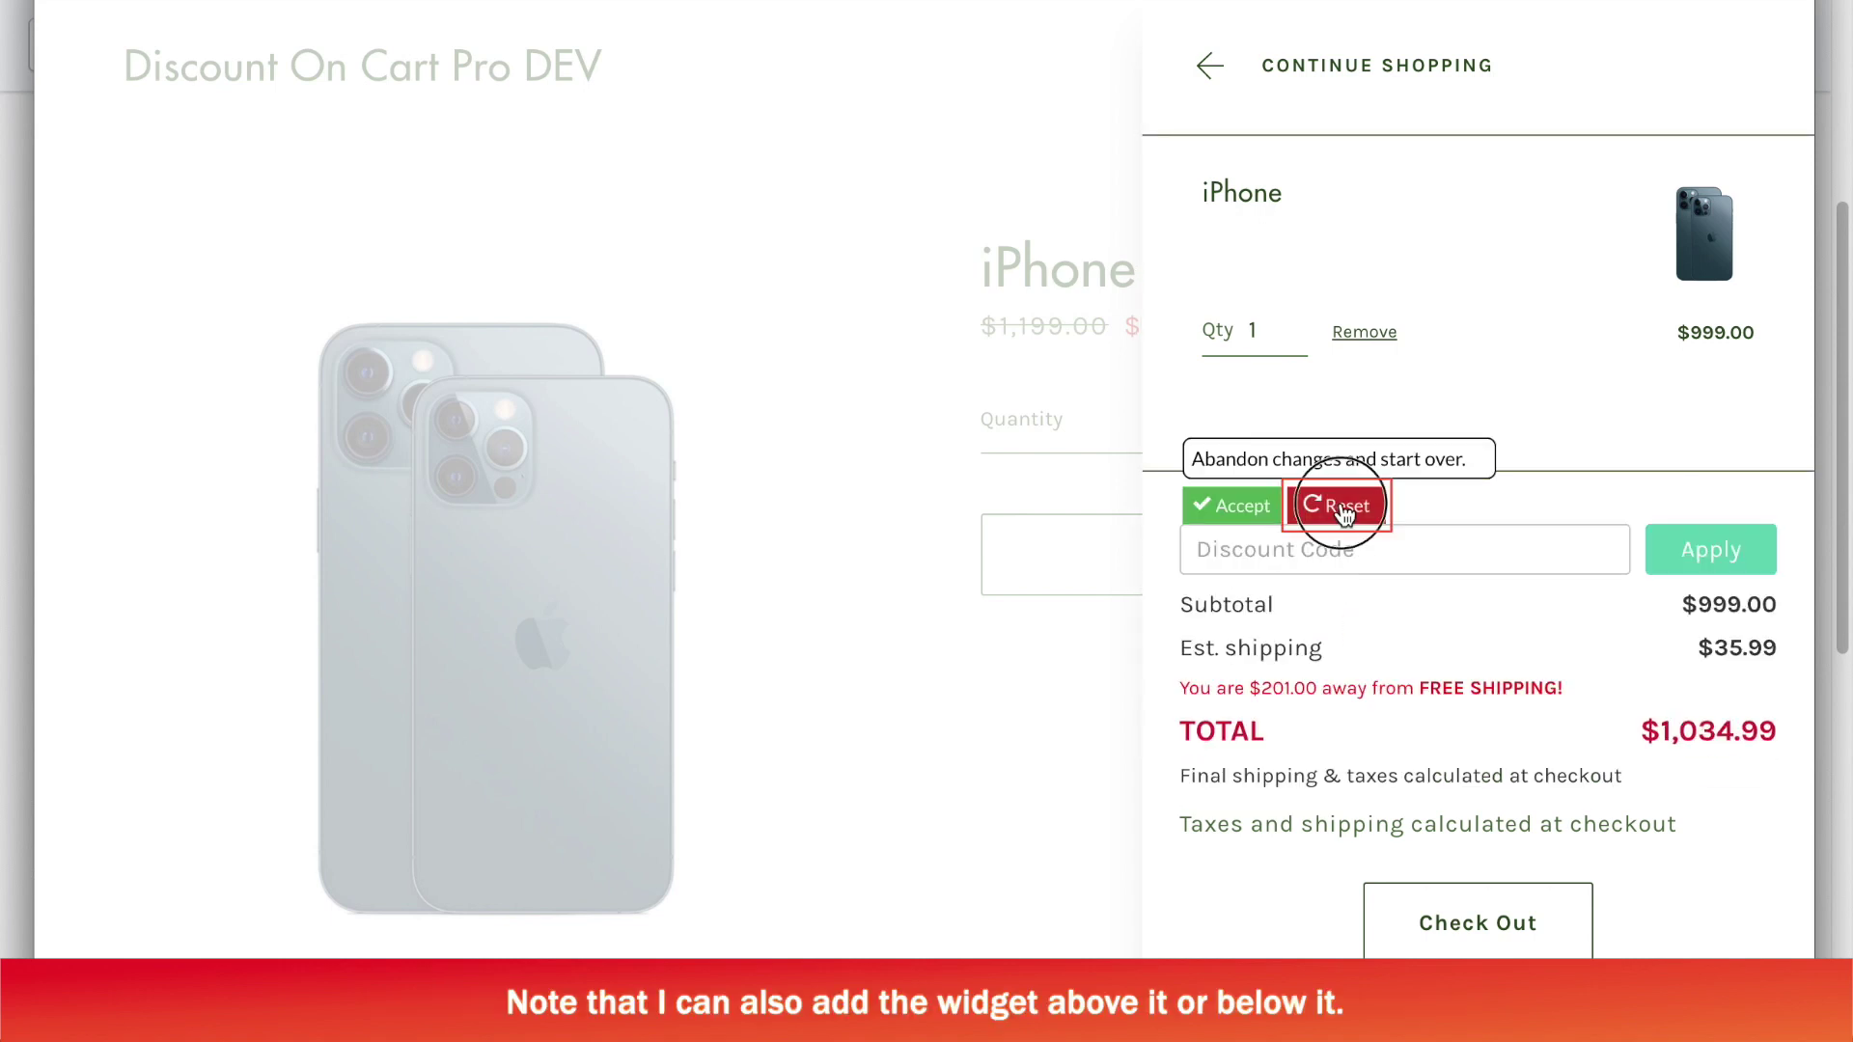
click(1339, 510)
click(1423, 721)
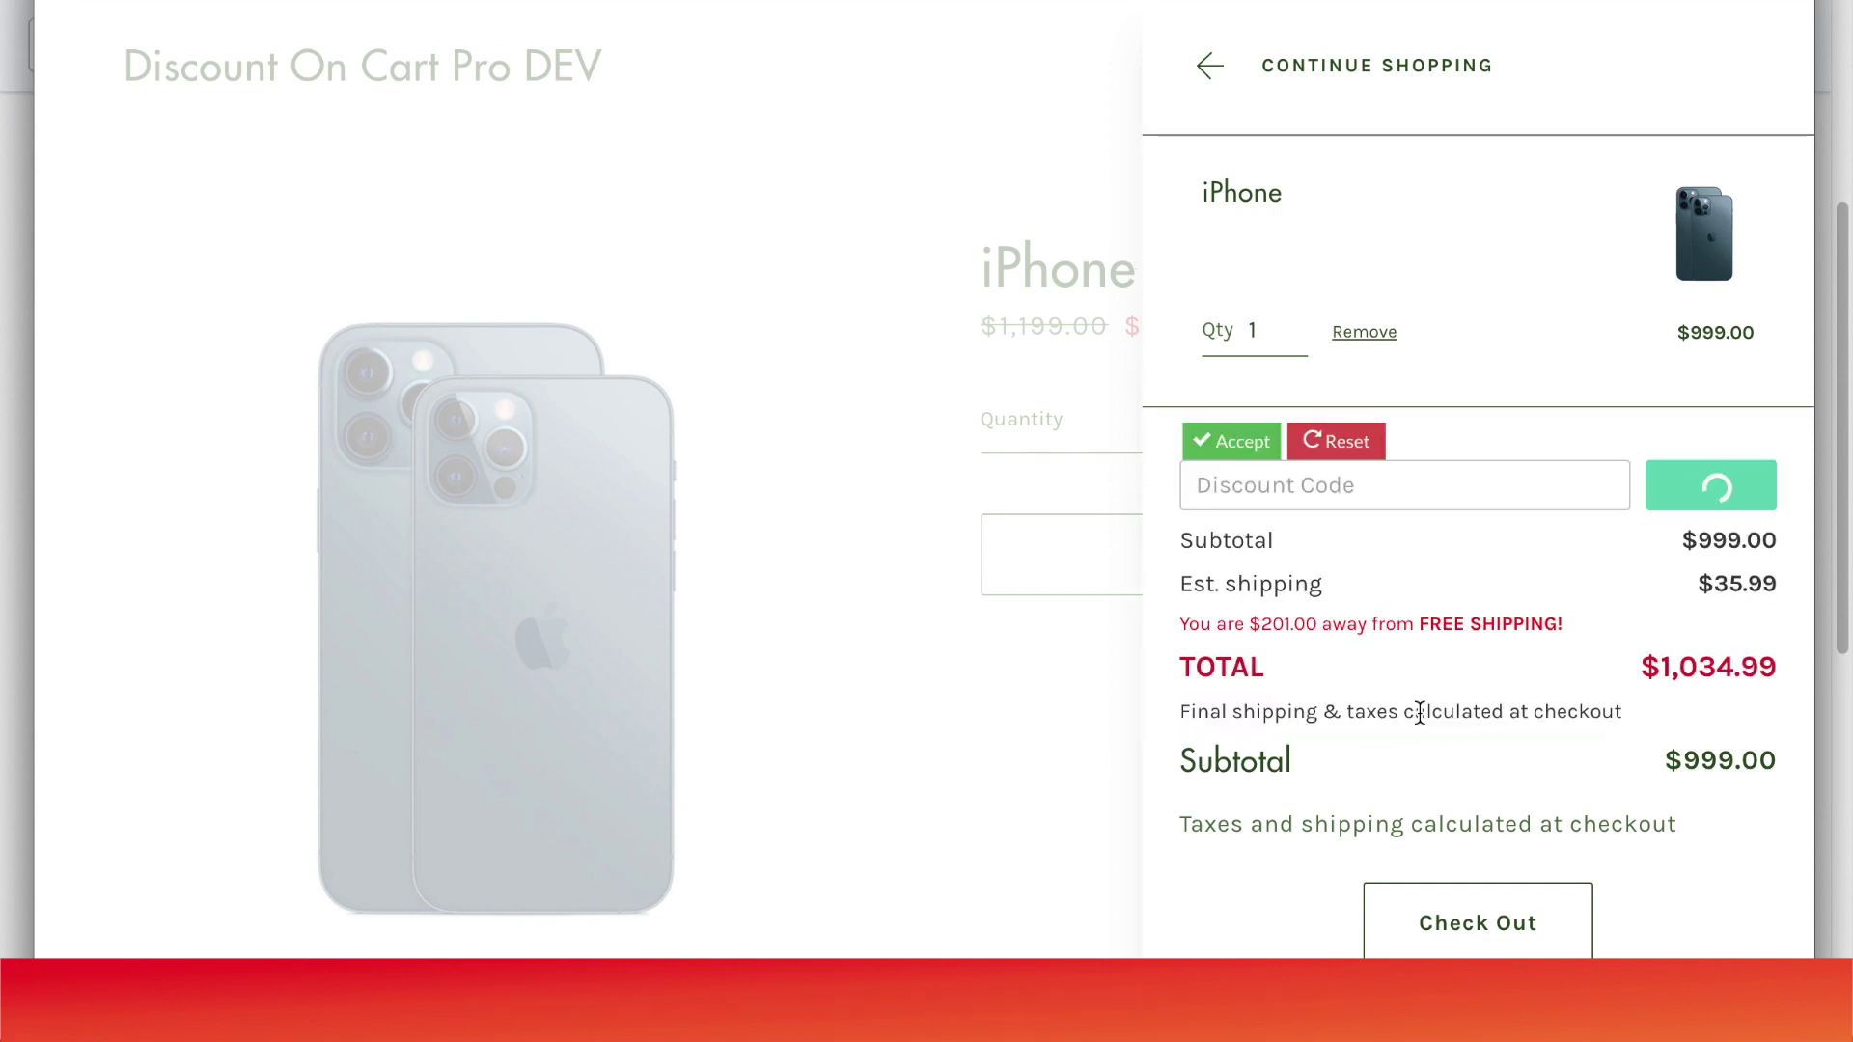
click(1338, 441)
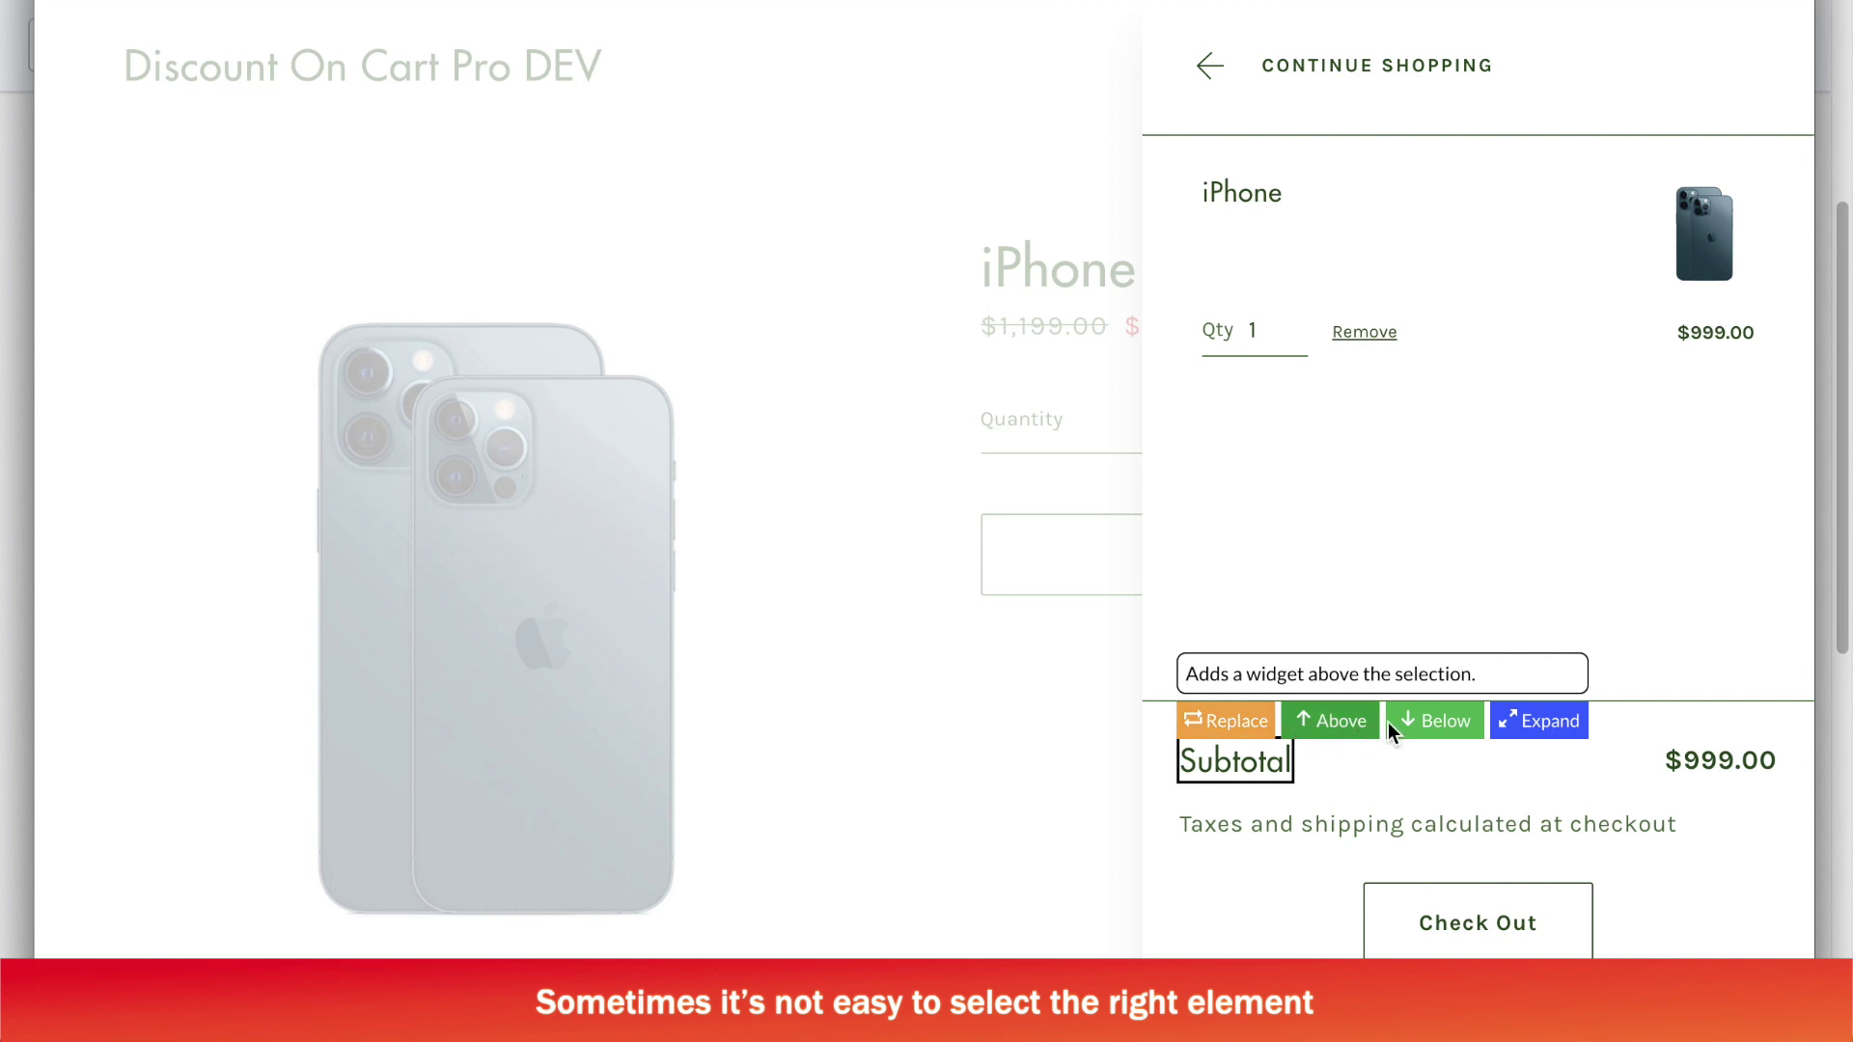
Replace the cart drawer's entire subtotal row with the widget and cut the theme's "Taxes and shipping calculated at checkout" line.
click(1519, 726)
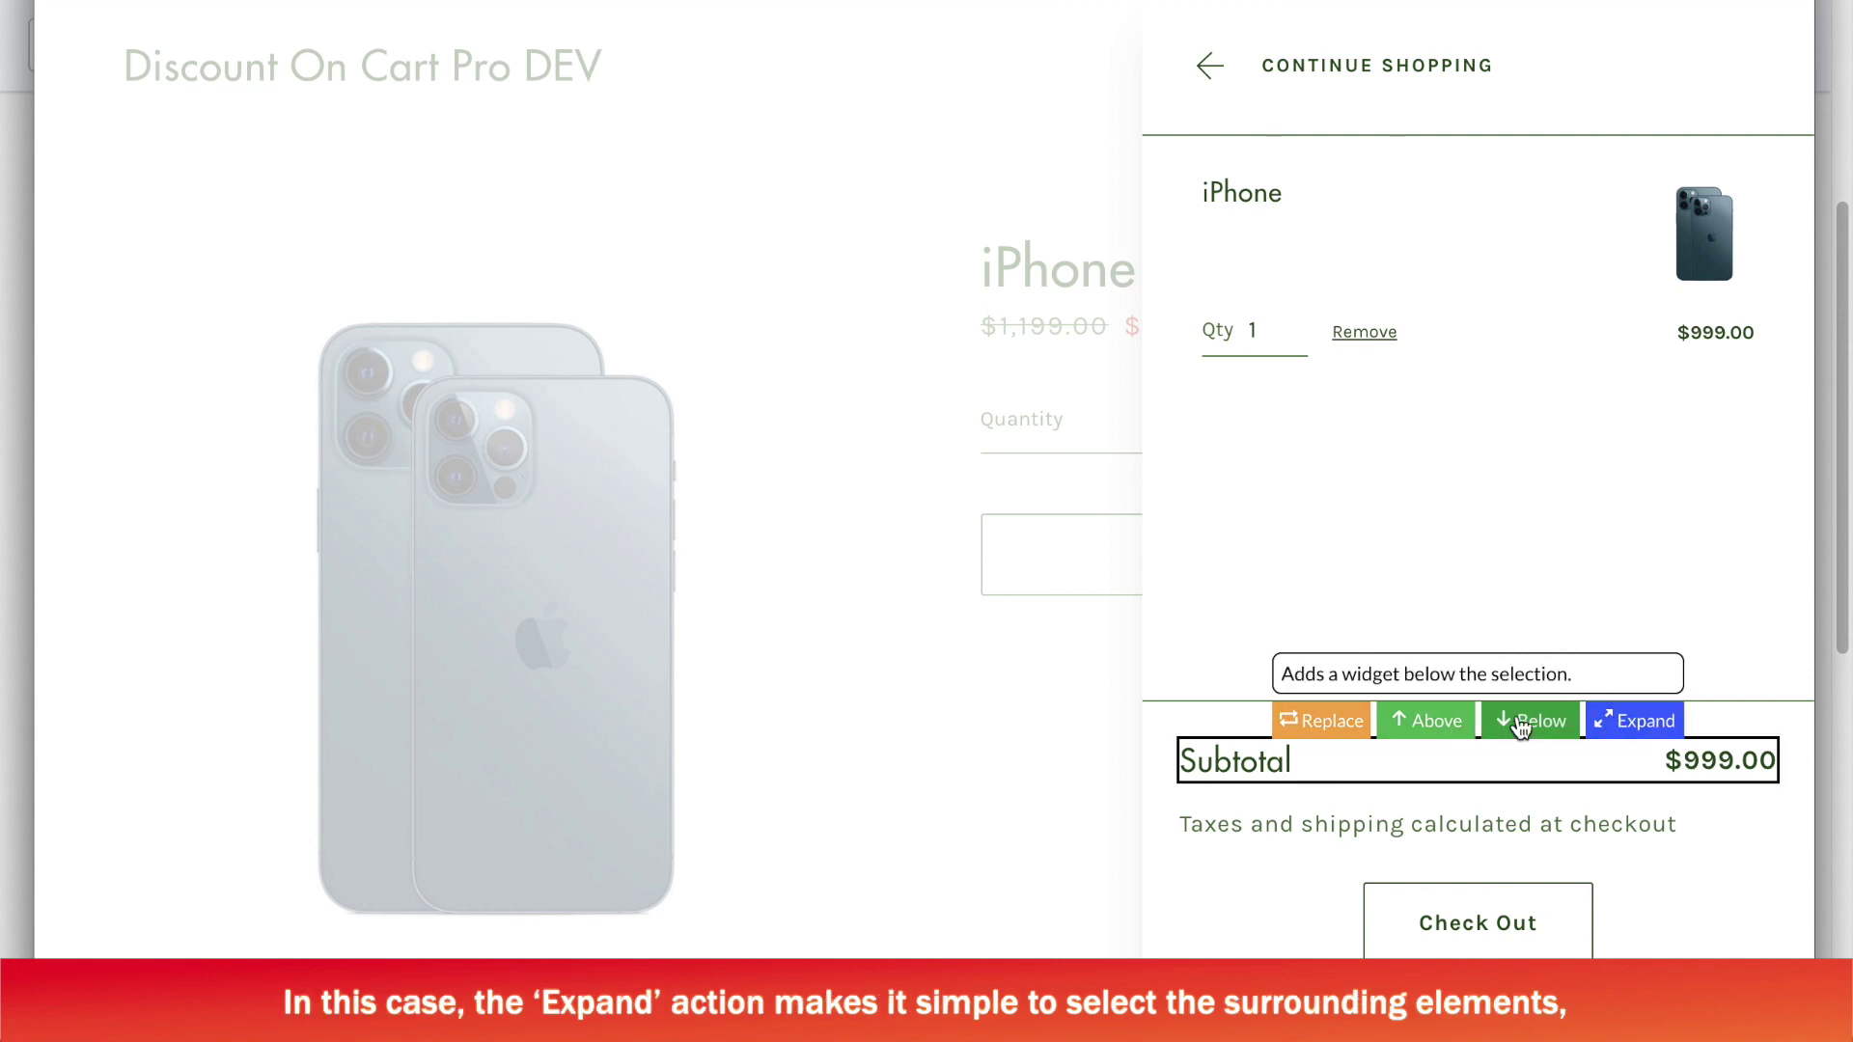
click(1324, 725)
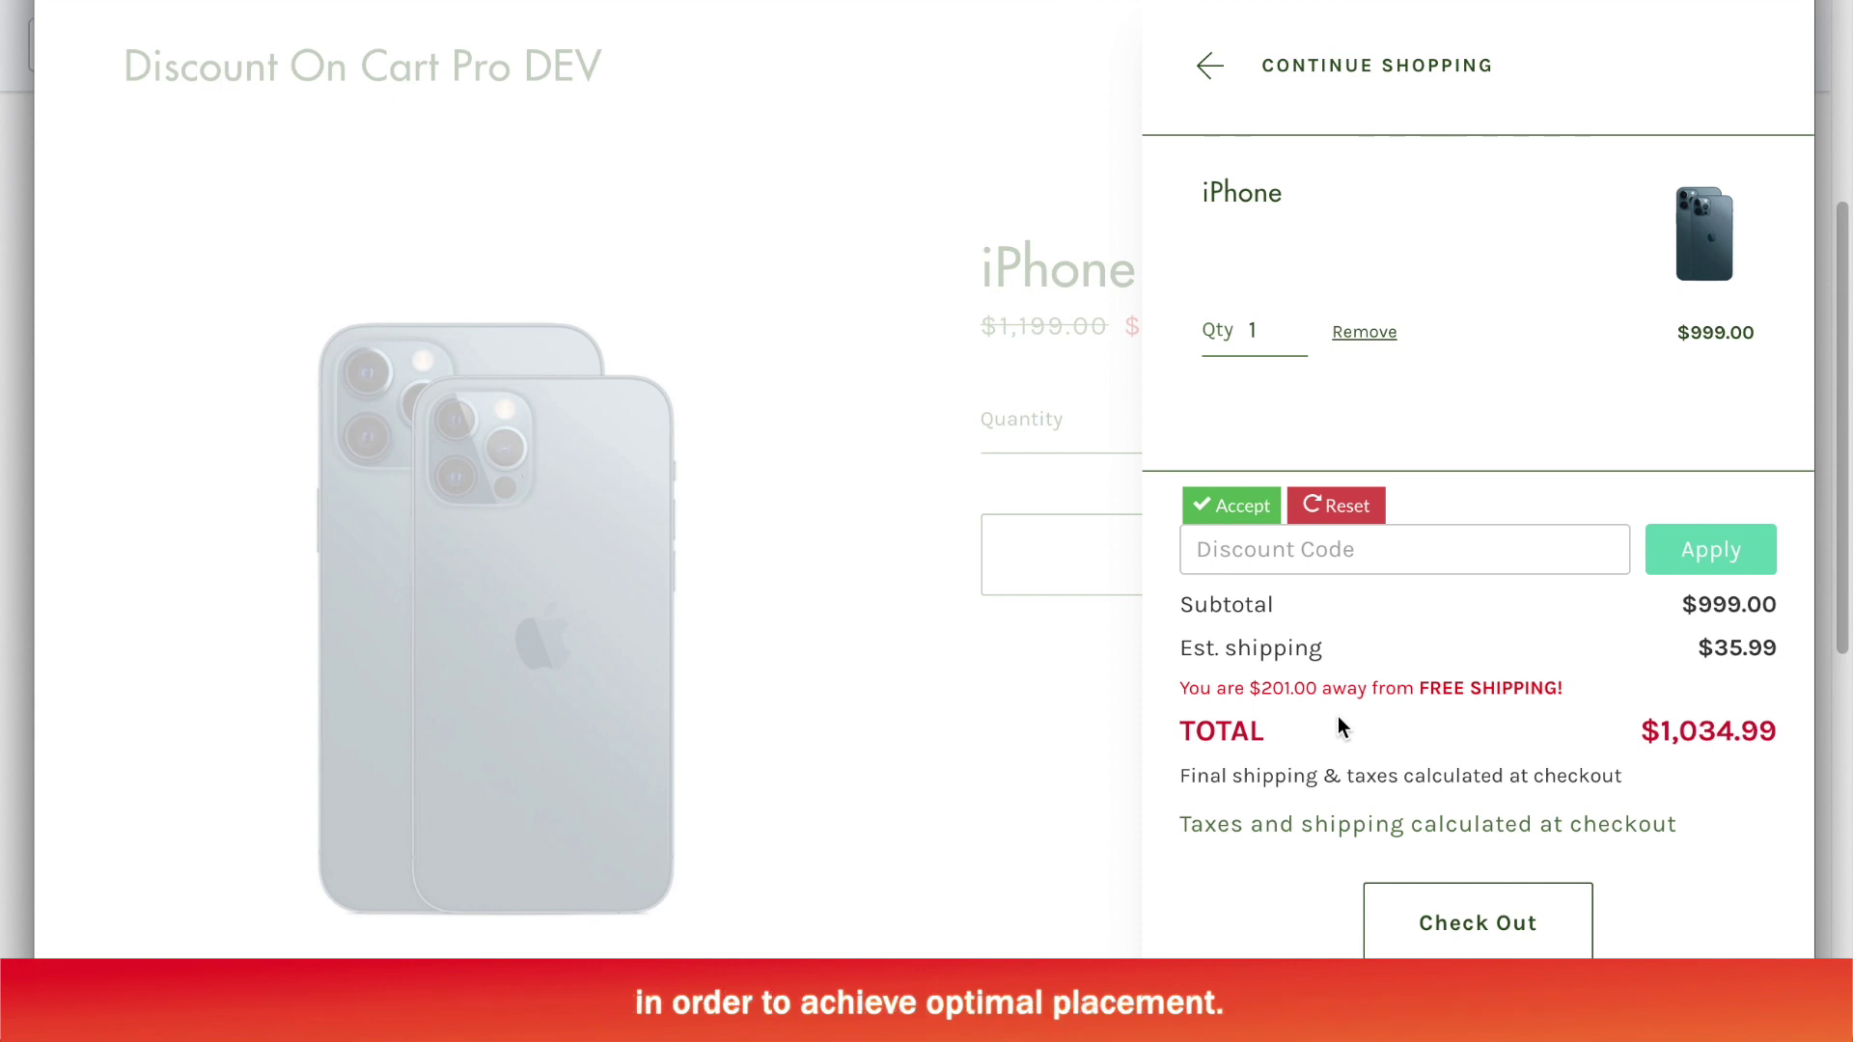
mouse_move(1349, 810)
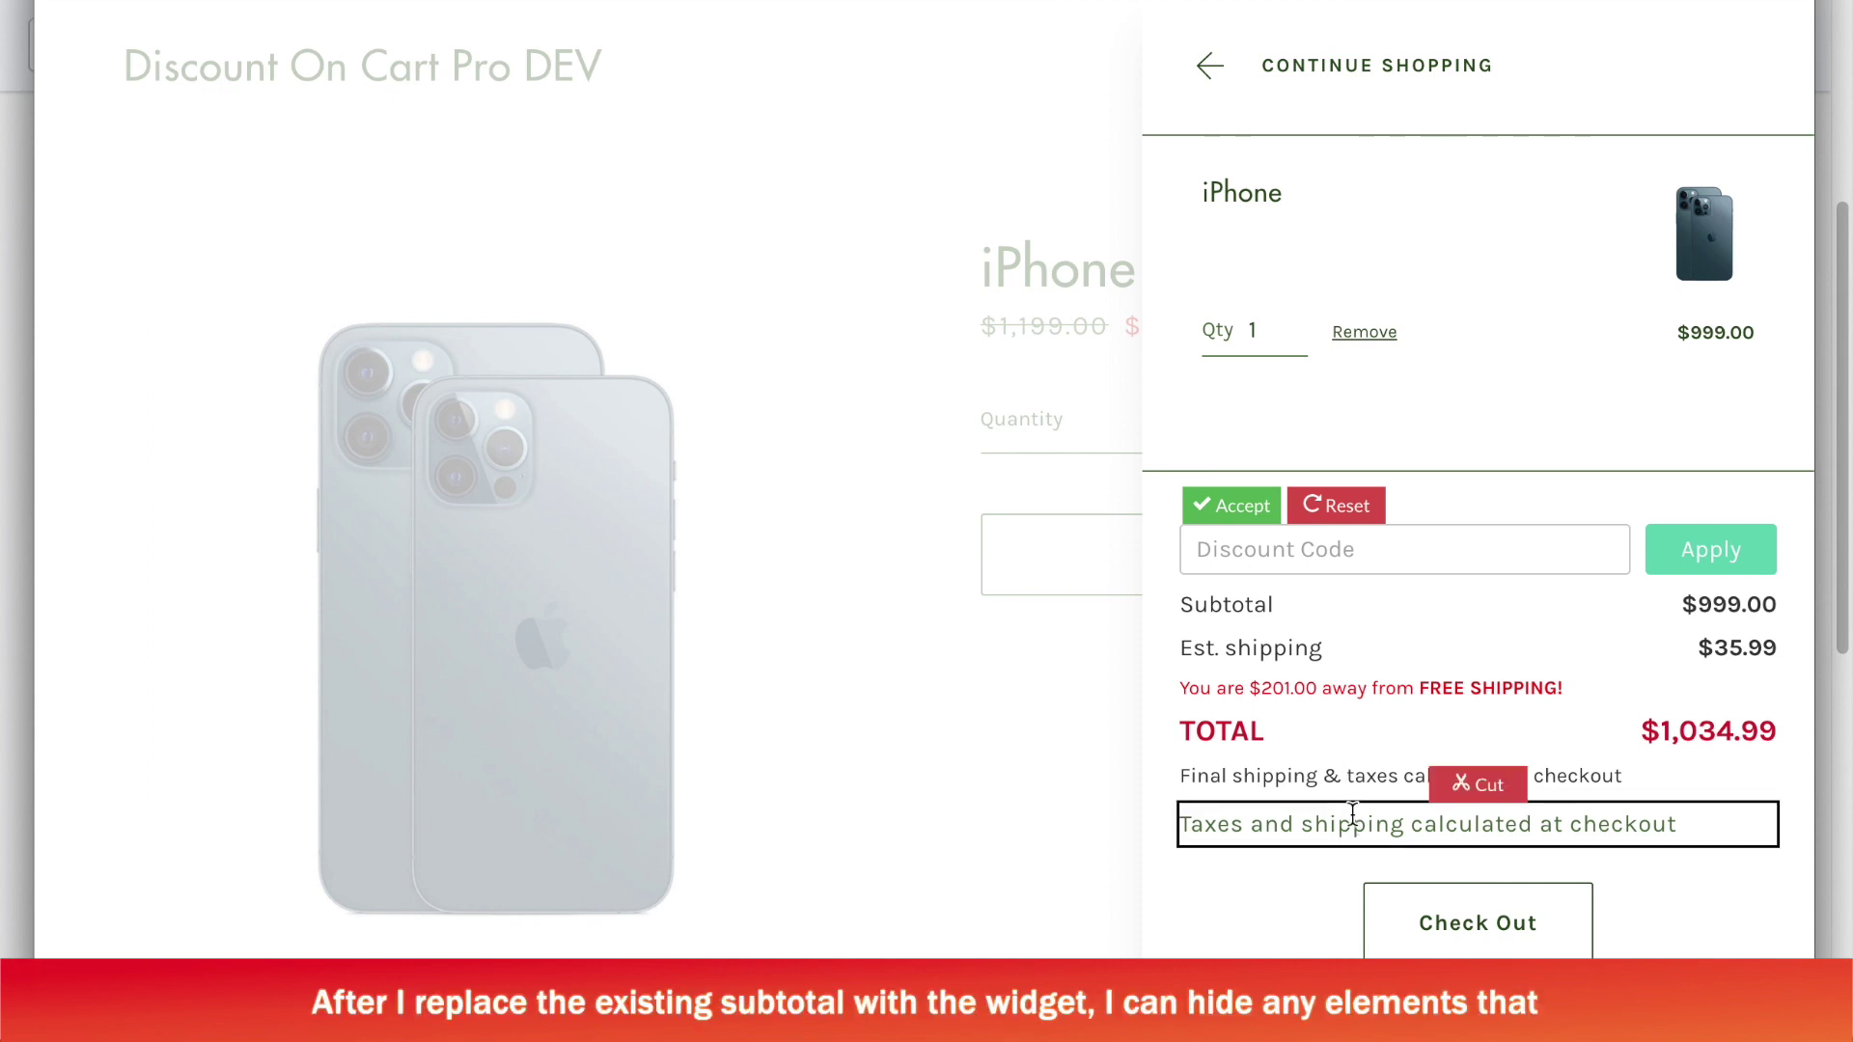
click(1477, 789)
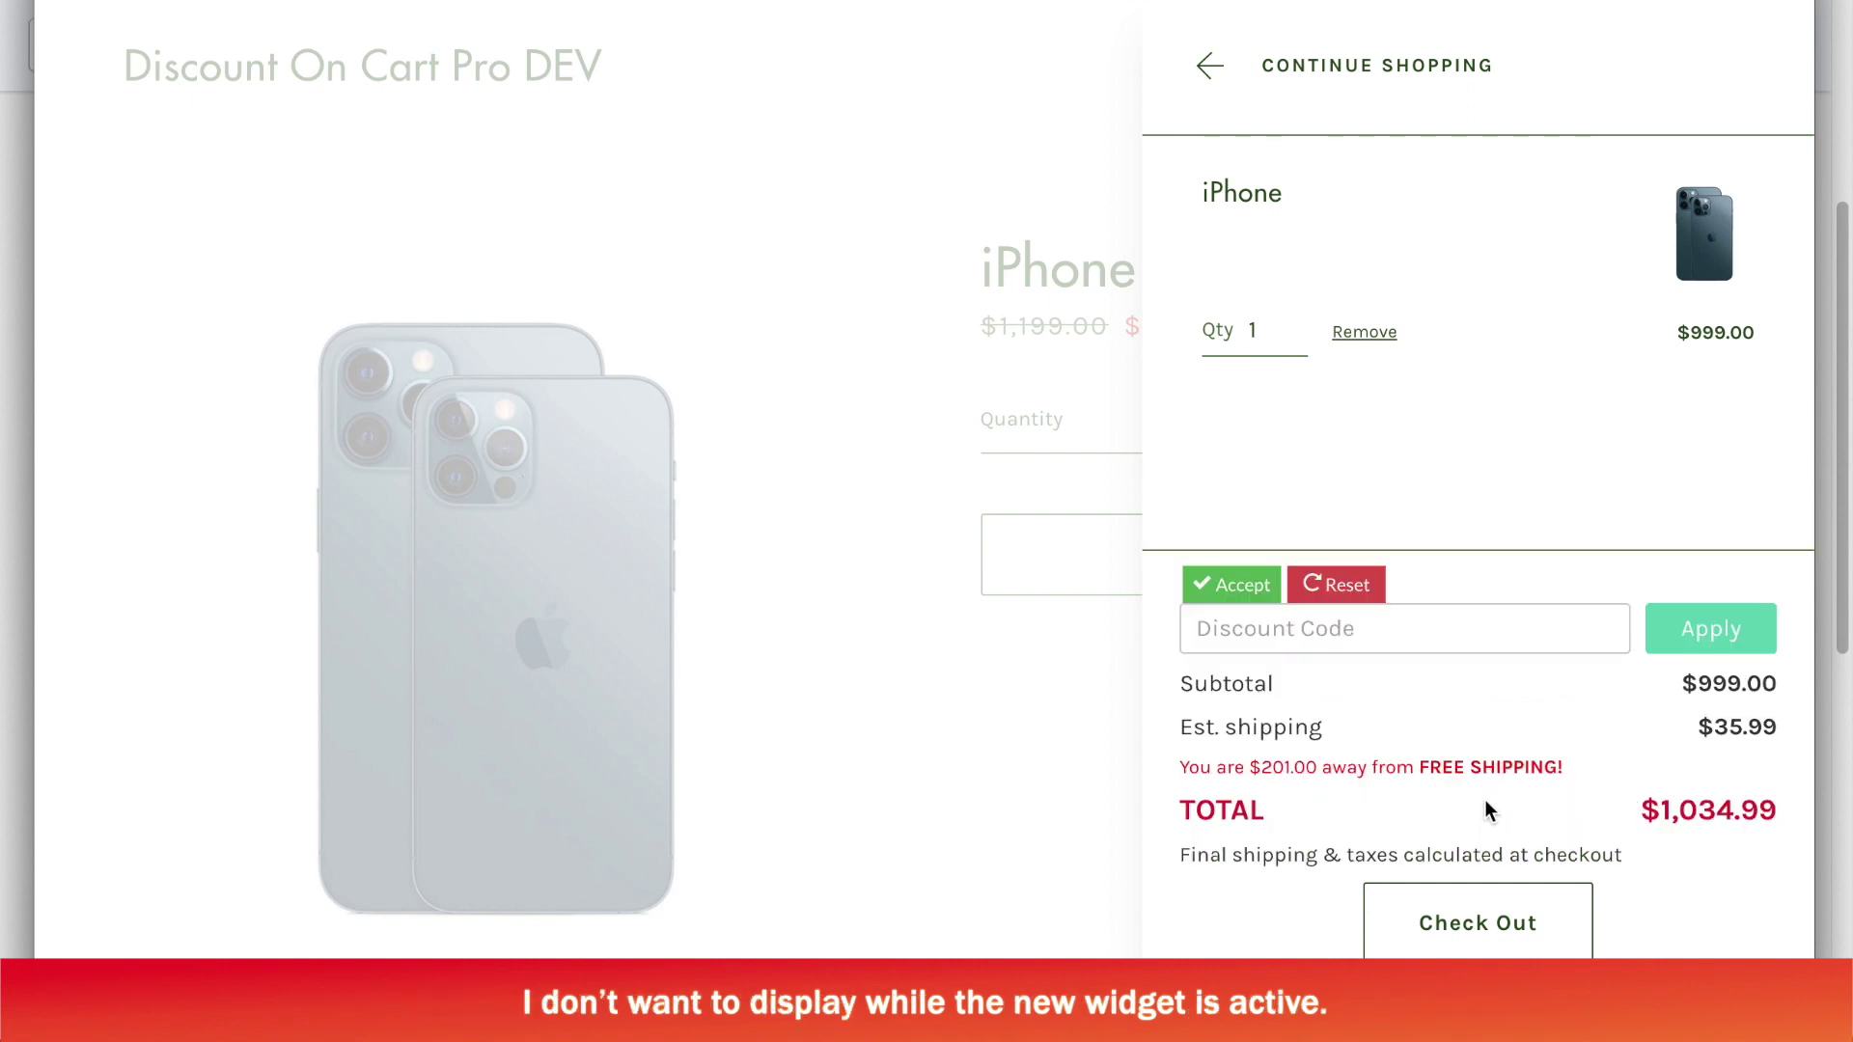
Increase the iPhone quantity to 2 in the cart drawer and cut the theme's "15% OFF SPECIAL" discount line.
click(1295, 329)
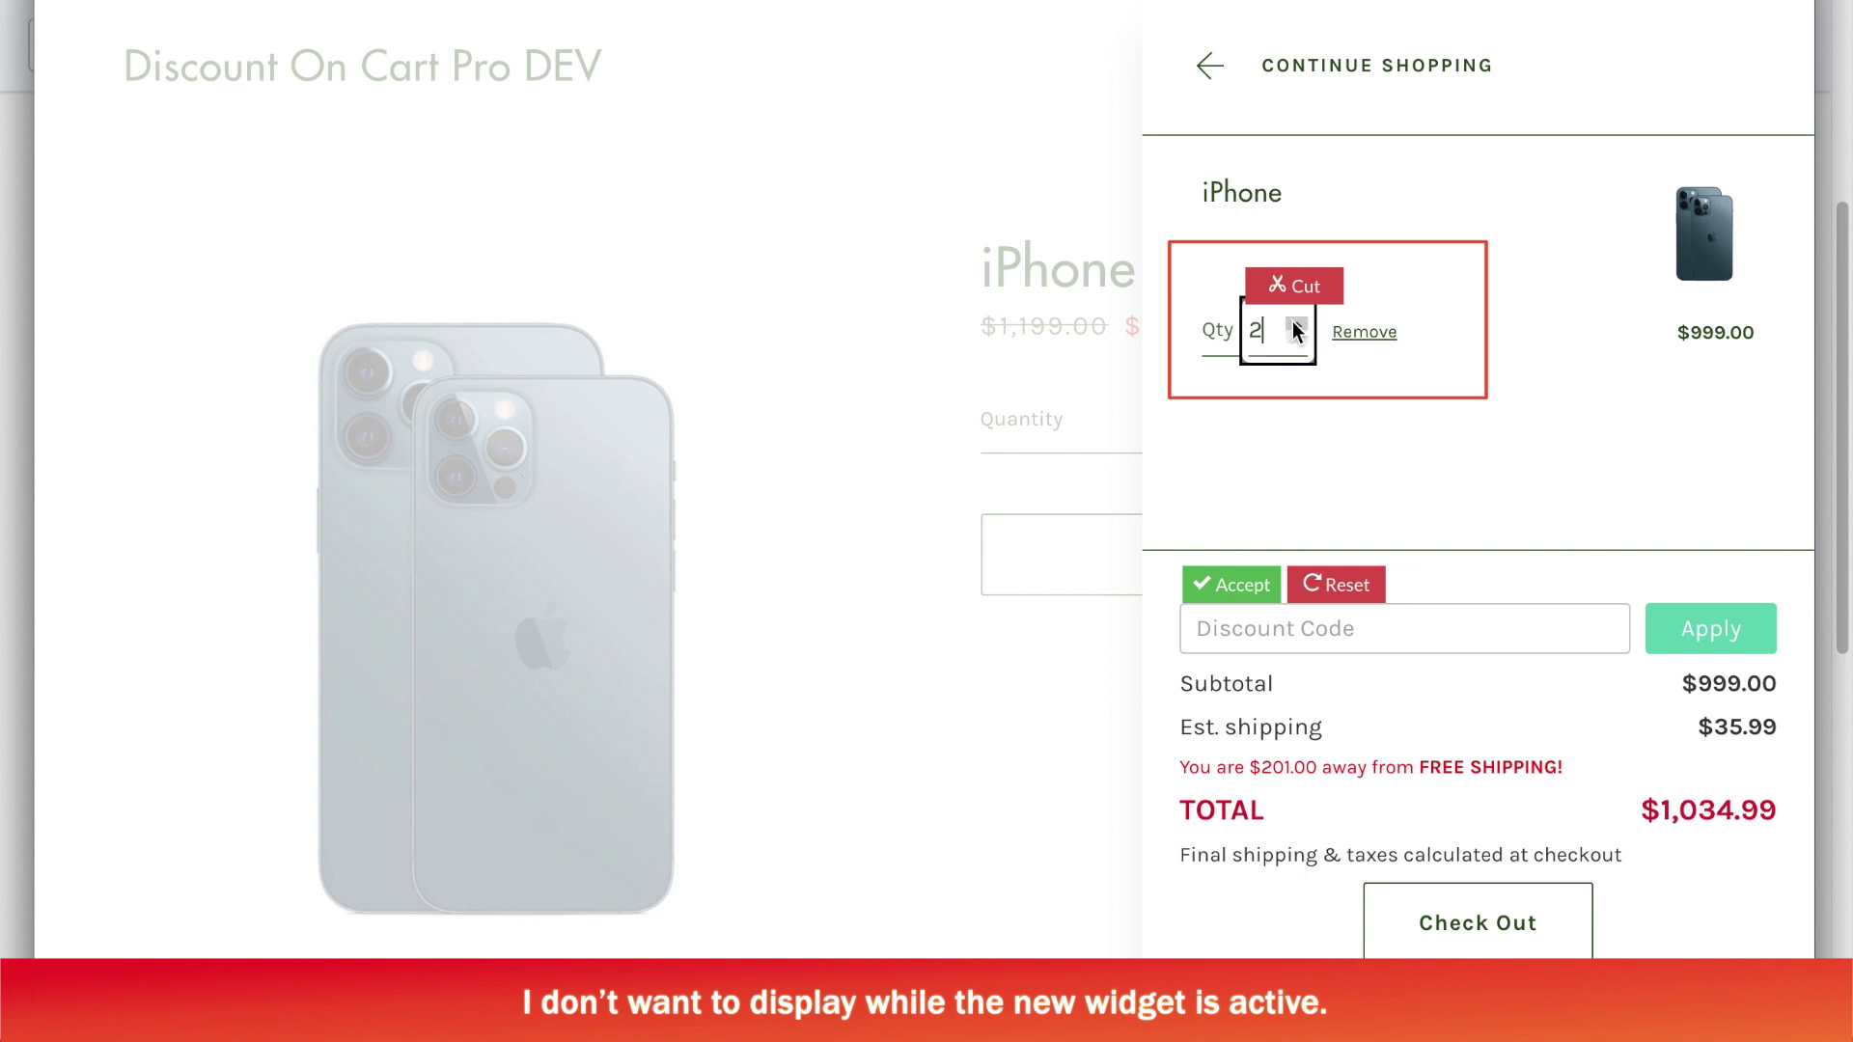
click(1409, 463)
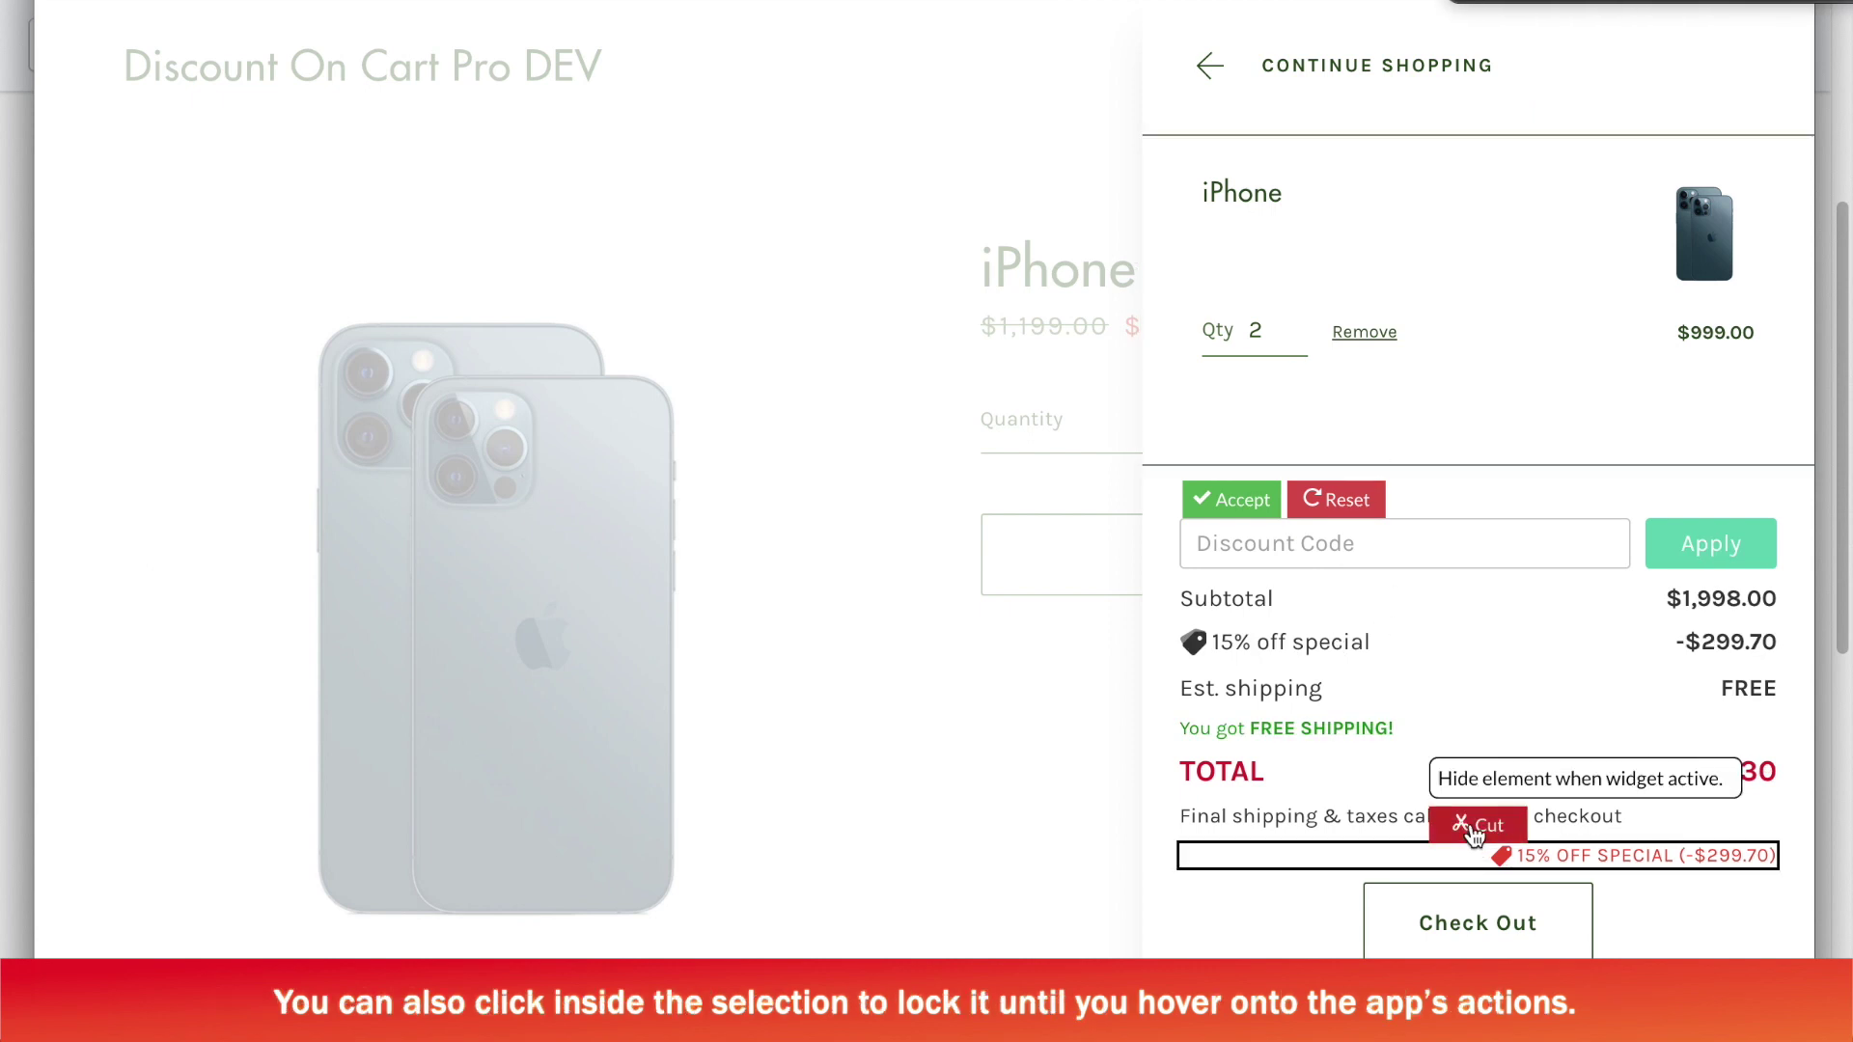
click(1471, 825)
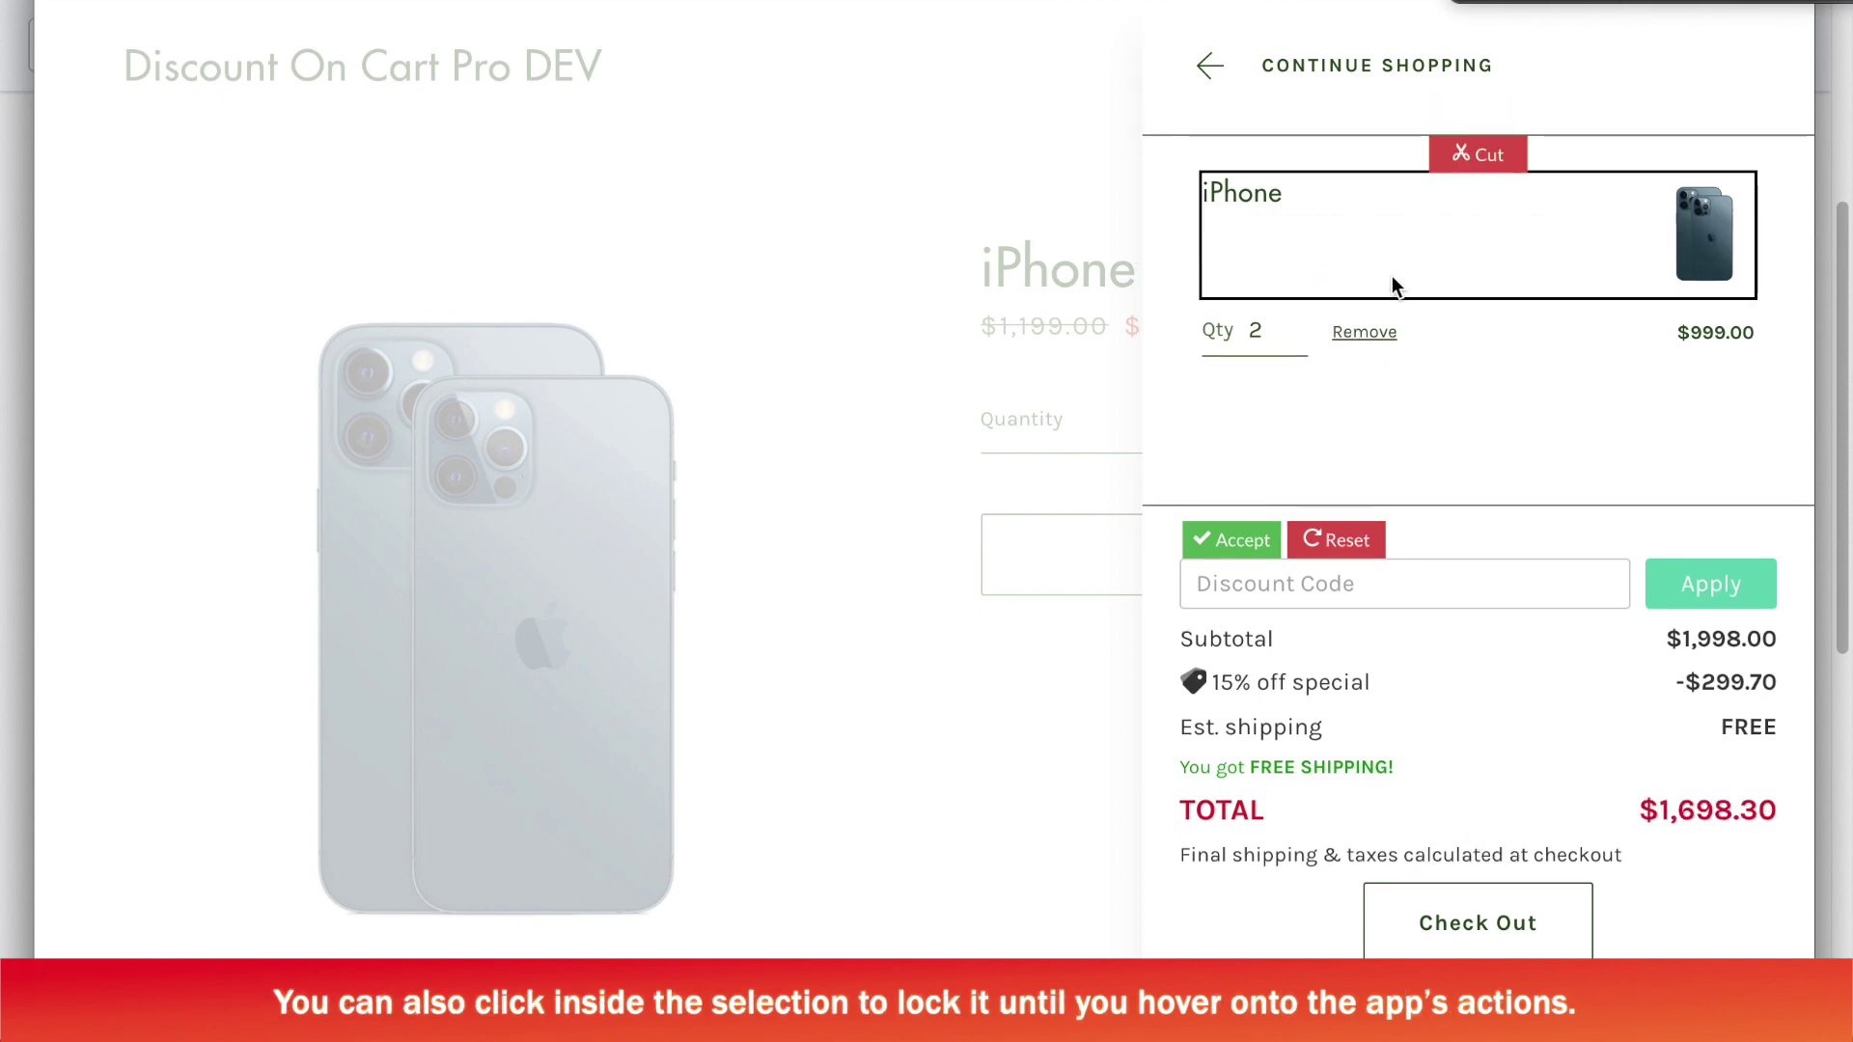
Reset the placement, replace the drawer's subtotal row with the widget again, and cut the theme's discount and "Taxes and shipping calculated at checkout" lines.
click(1341, 540)
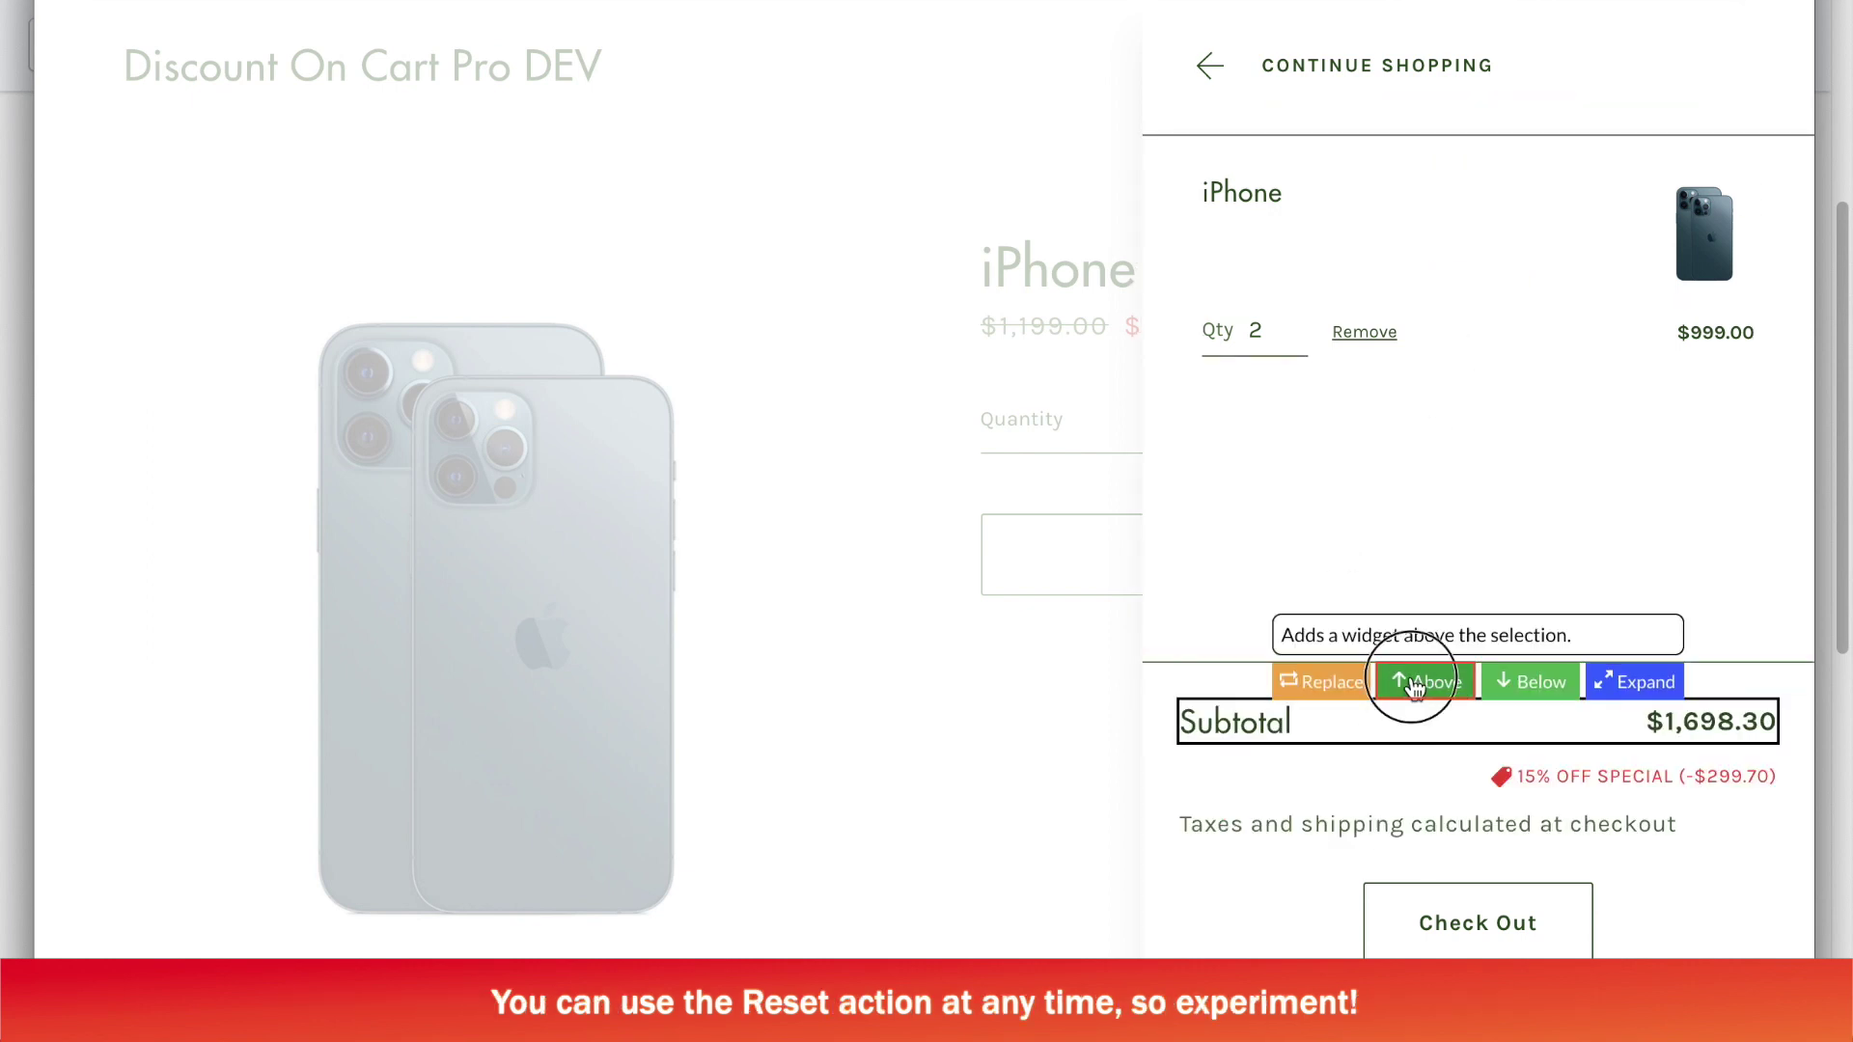
click(1411, 687)
click(1487, 691)
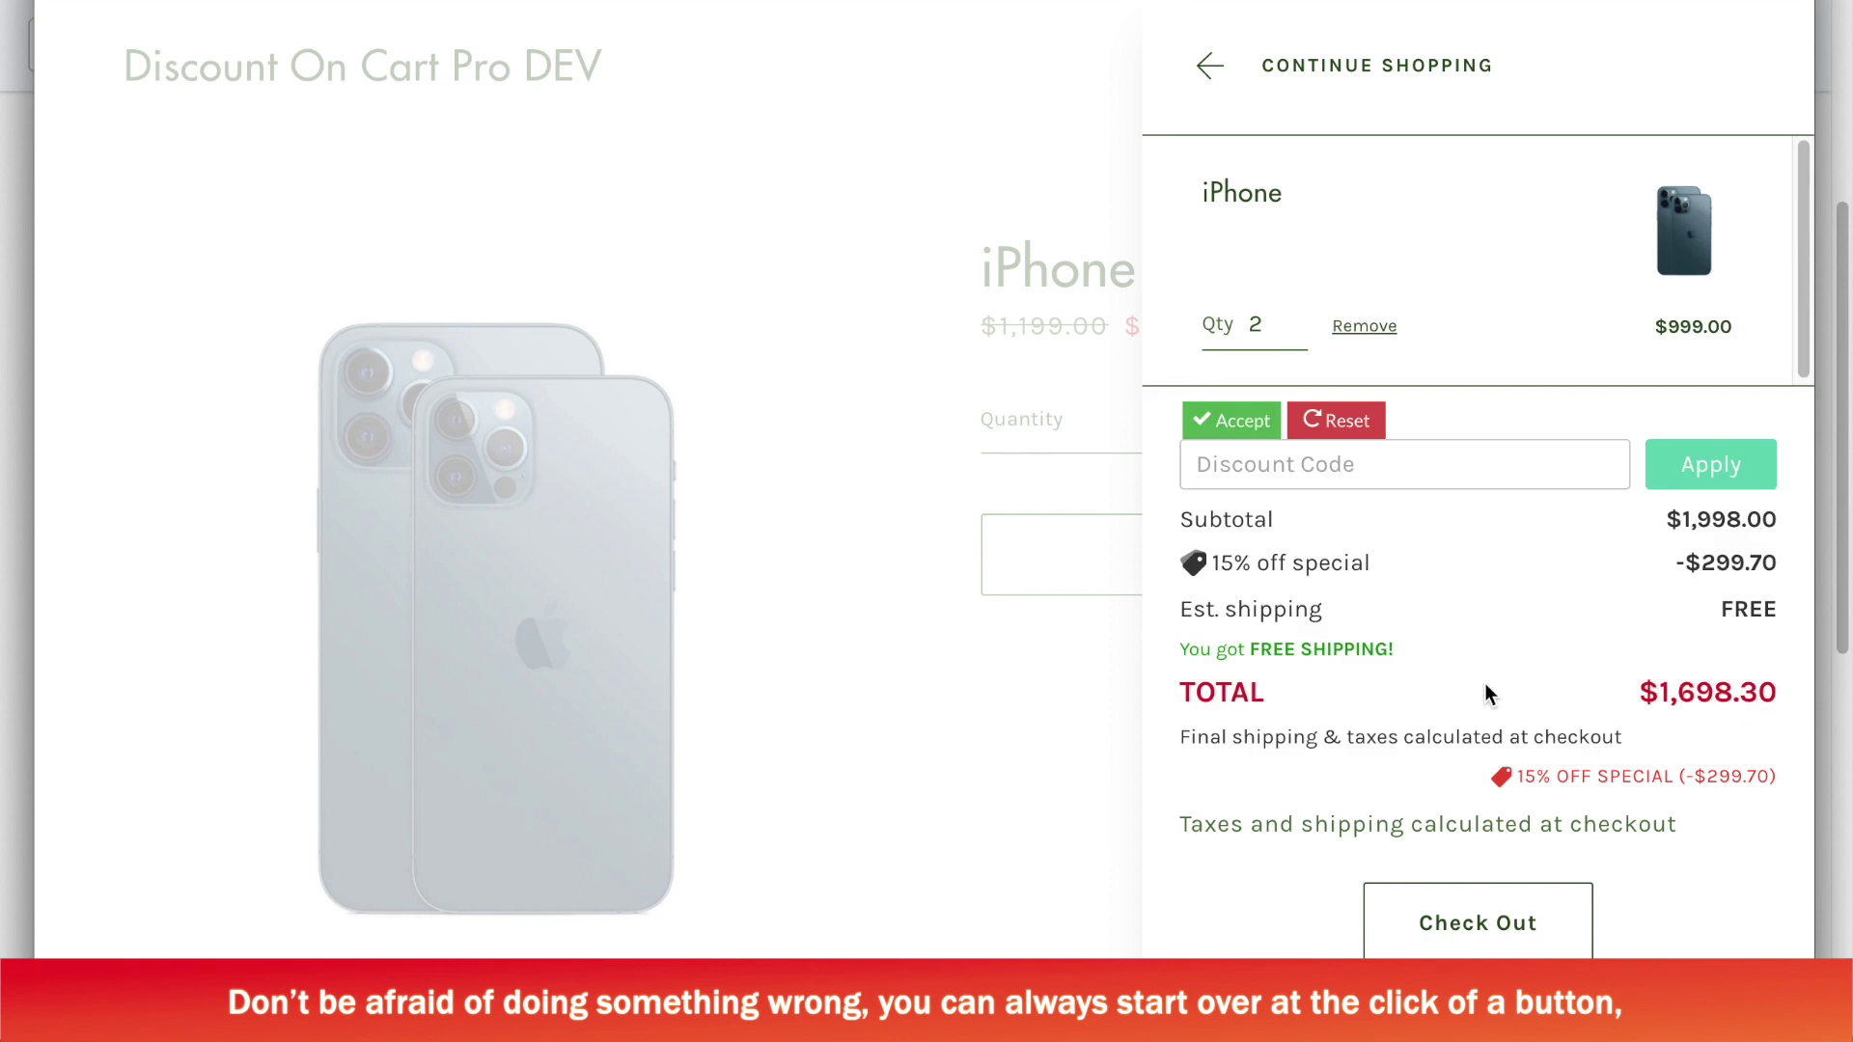
click(1491, 752)
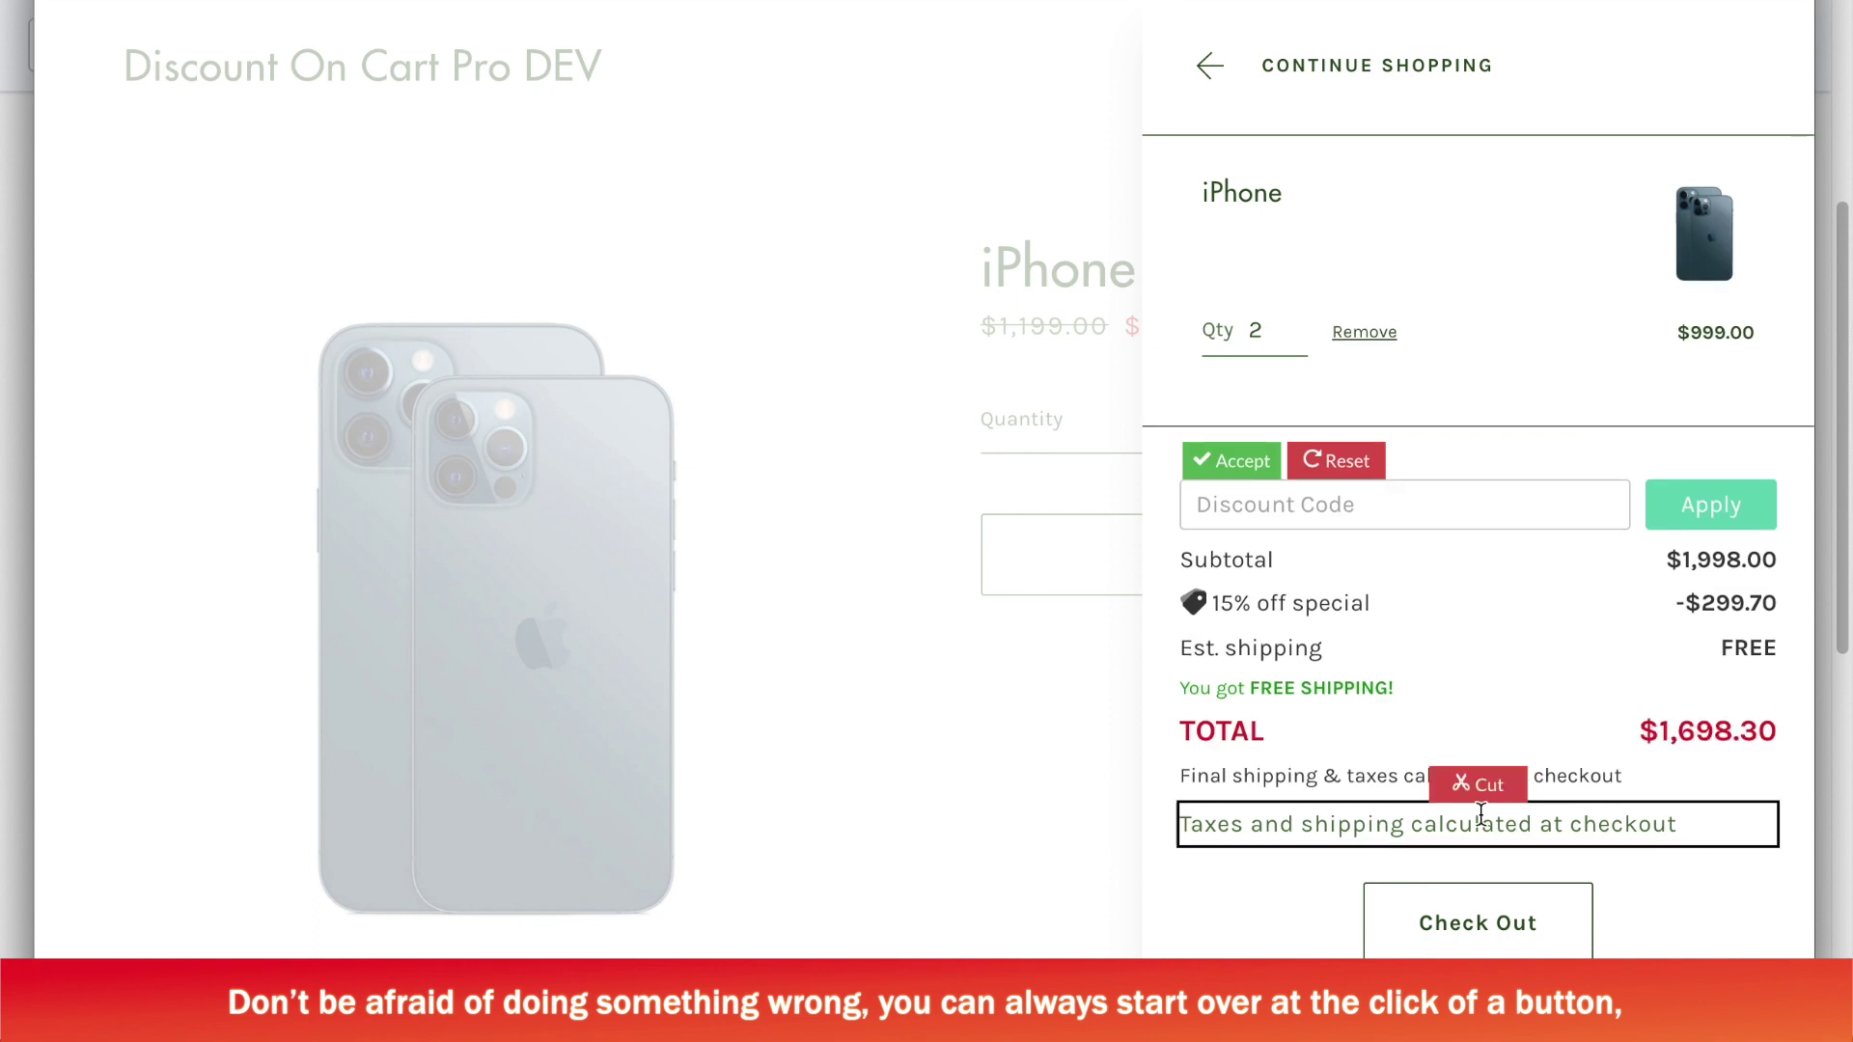
click(1480, 779)
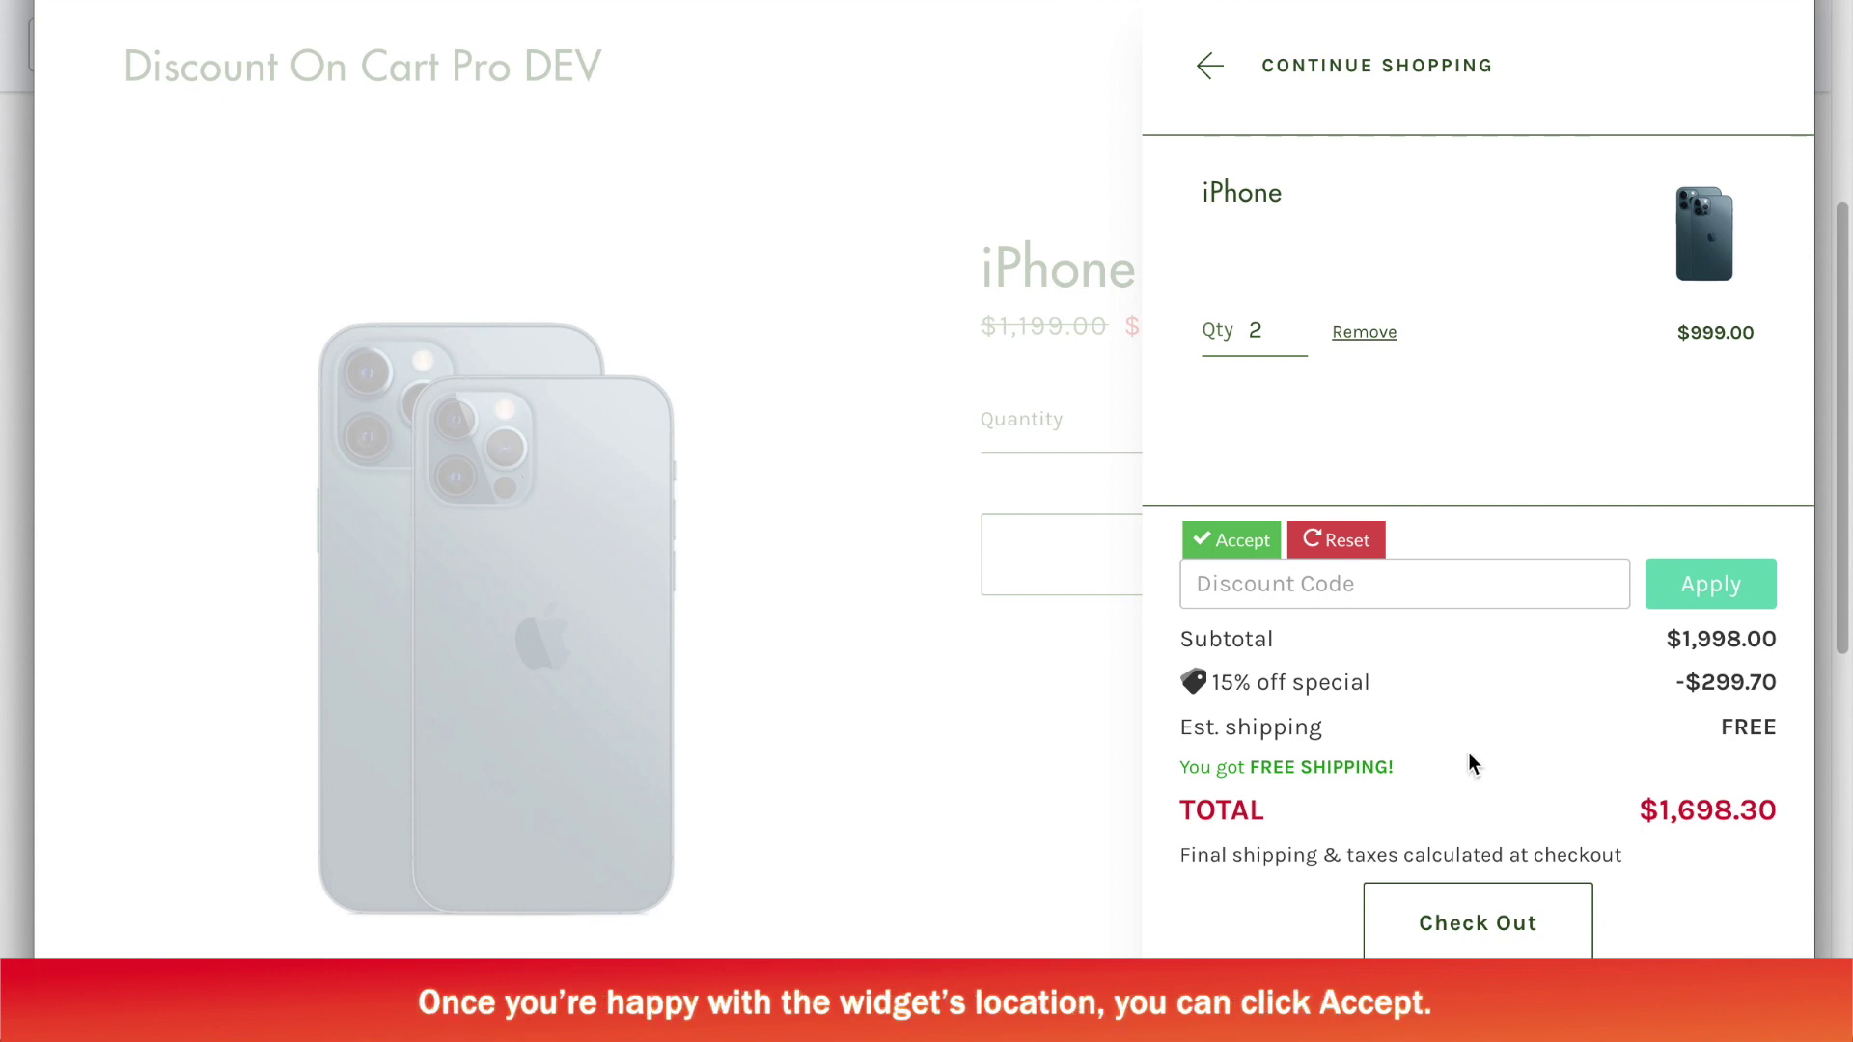
Accept the widget placement in the cart drawer and save it as "On drawer cart".
click(1245, 539)
text(On drawer cart)
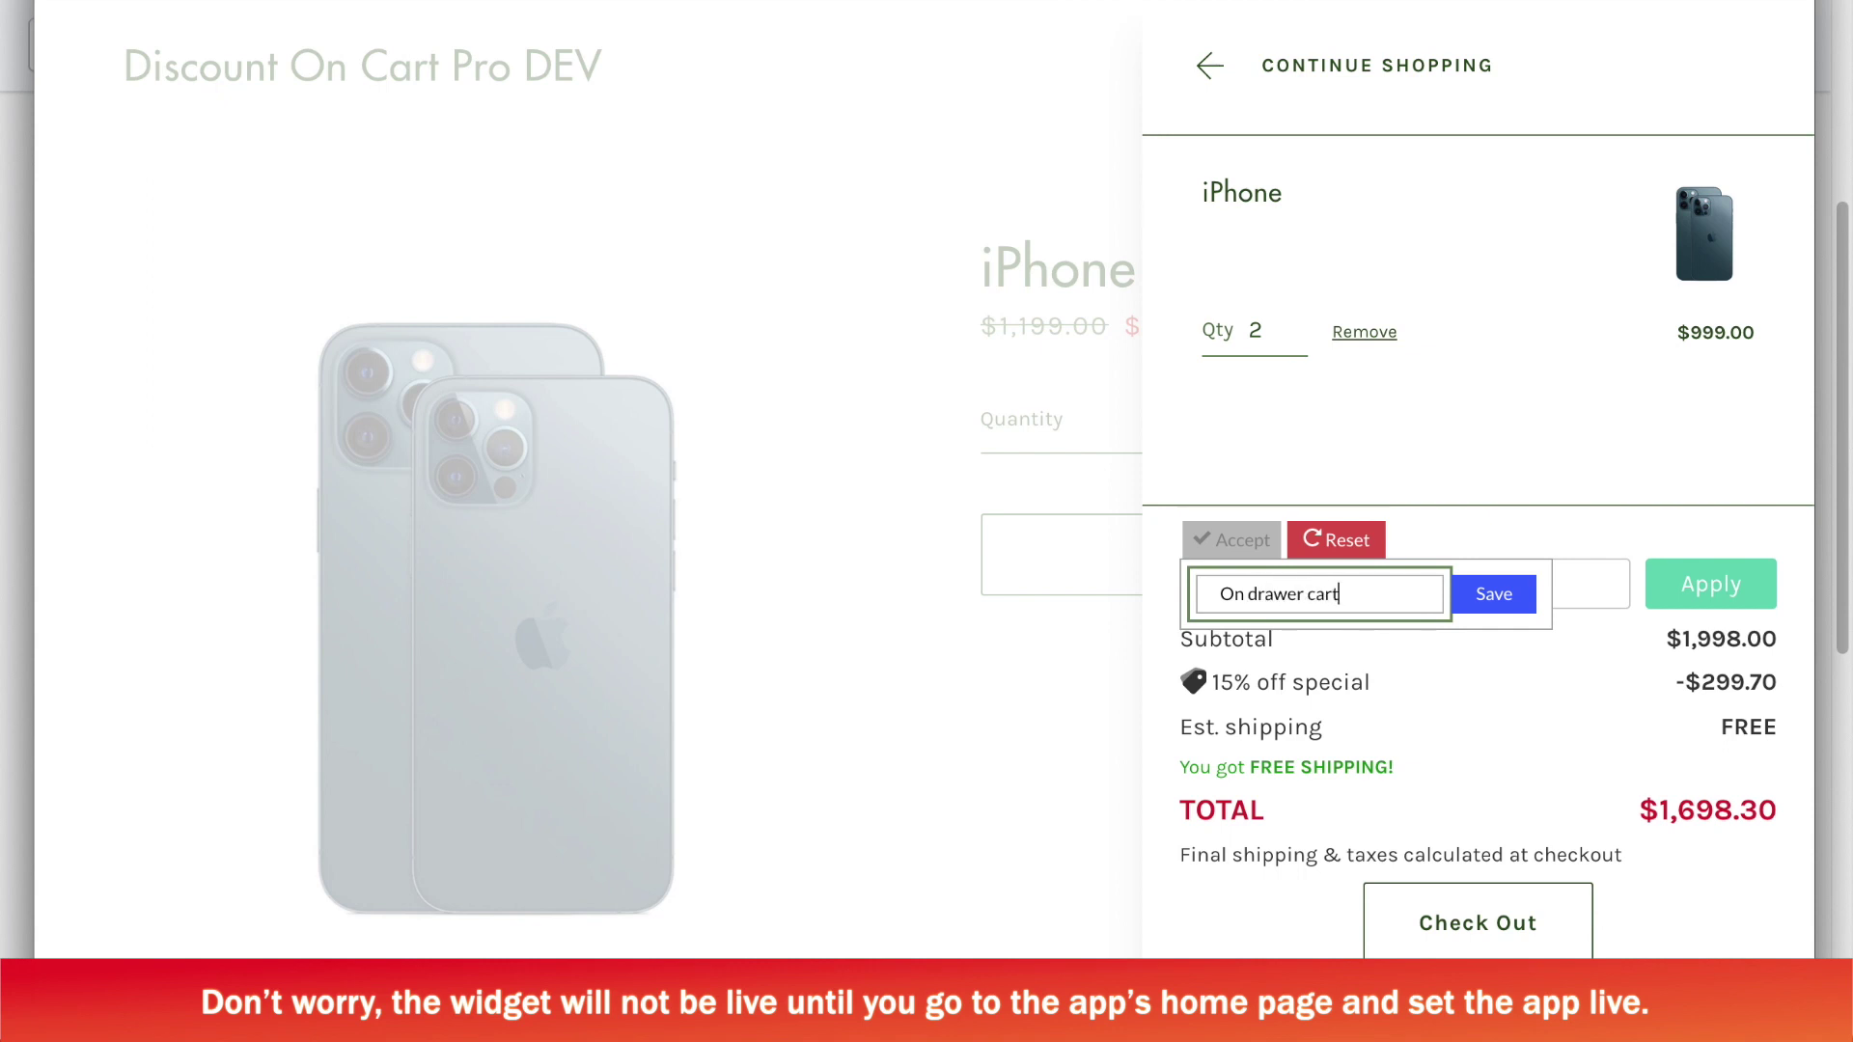
click(1488, 598)
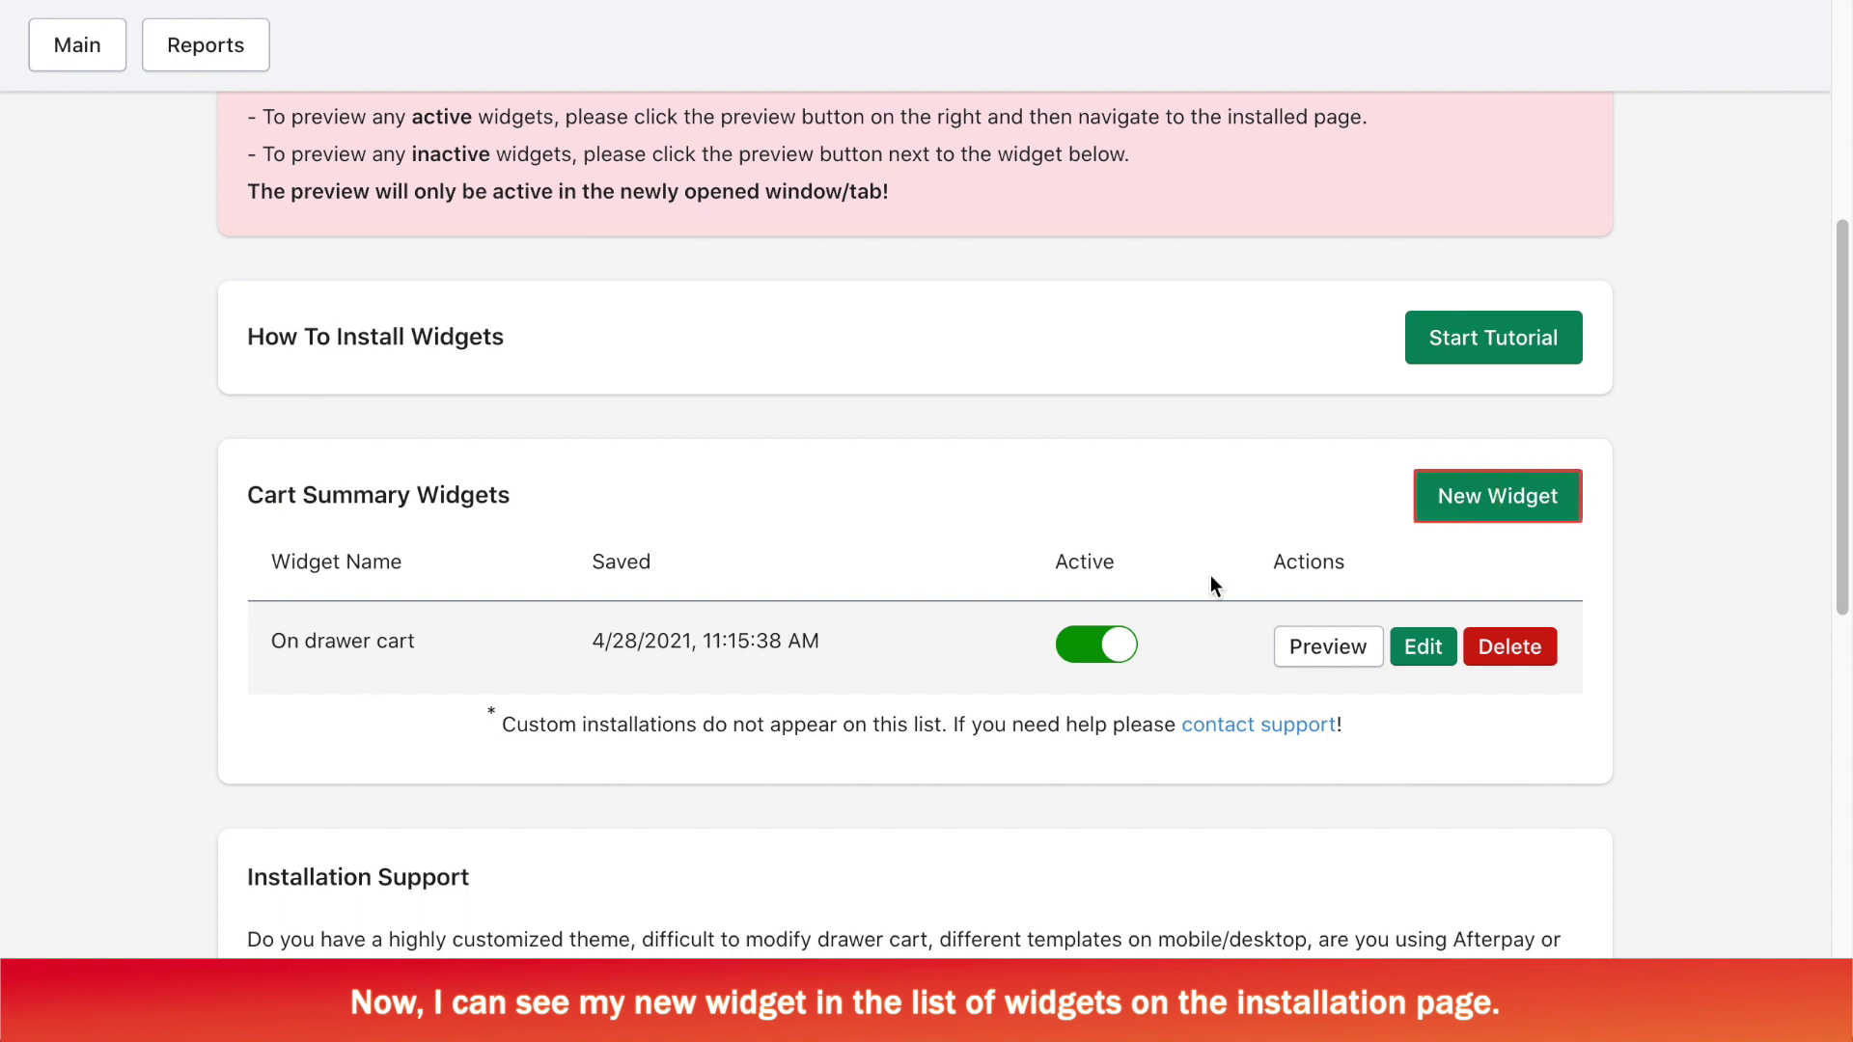
Start another widget on the cart page, replacing the subtotal and cutting the theme's discount and taxes-and-shipping lines.
click(1443, 496)
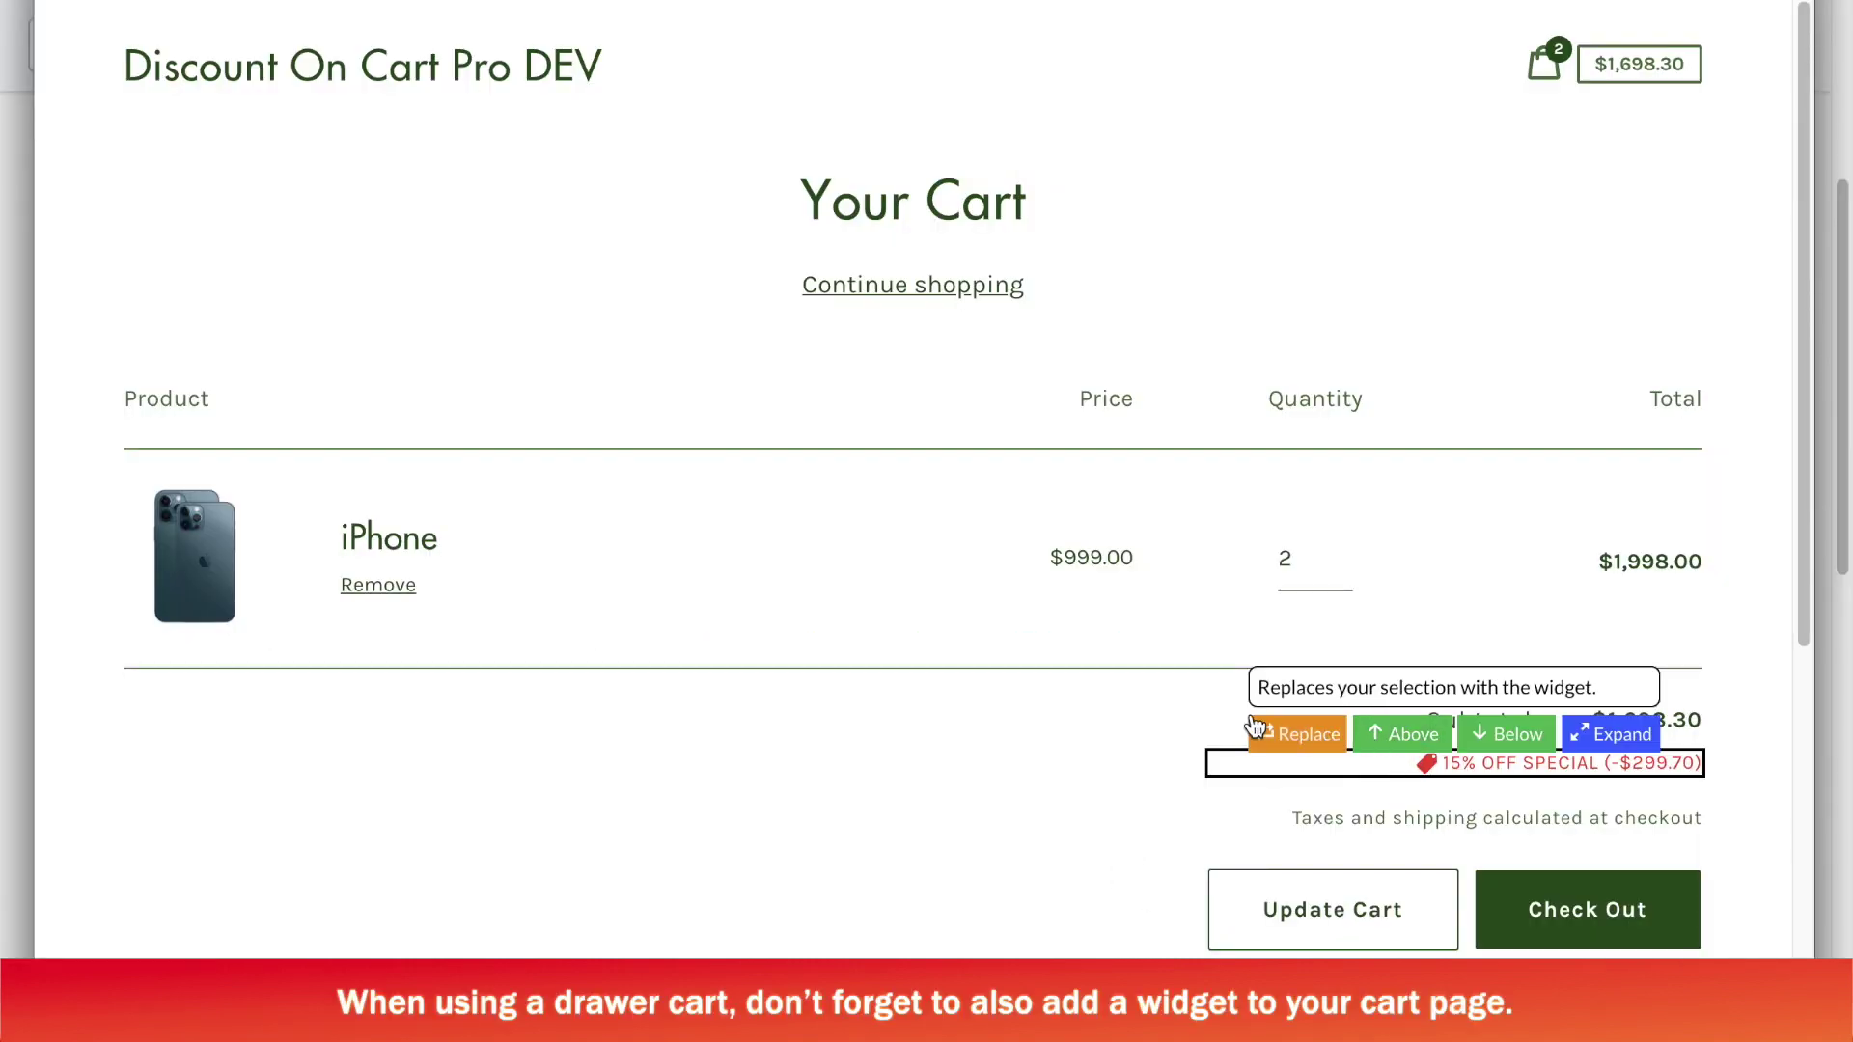
click(1293, 676)
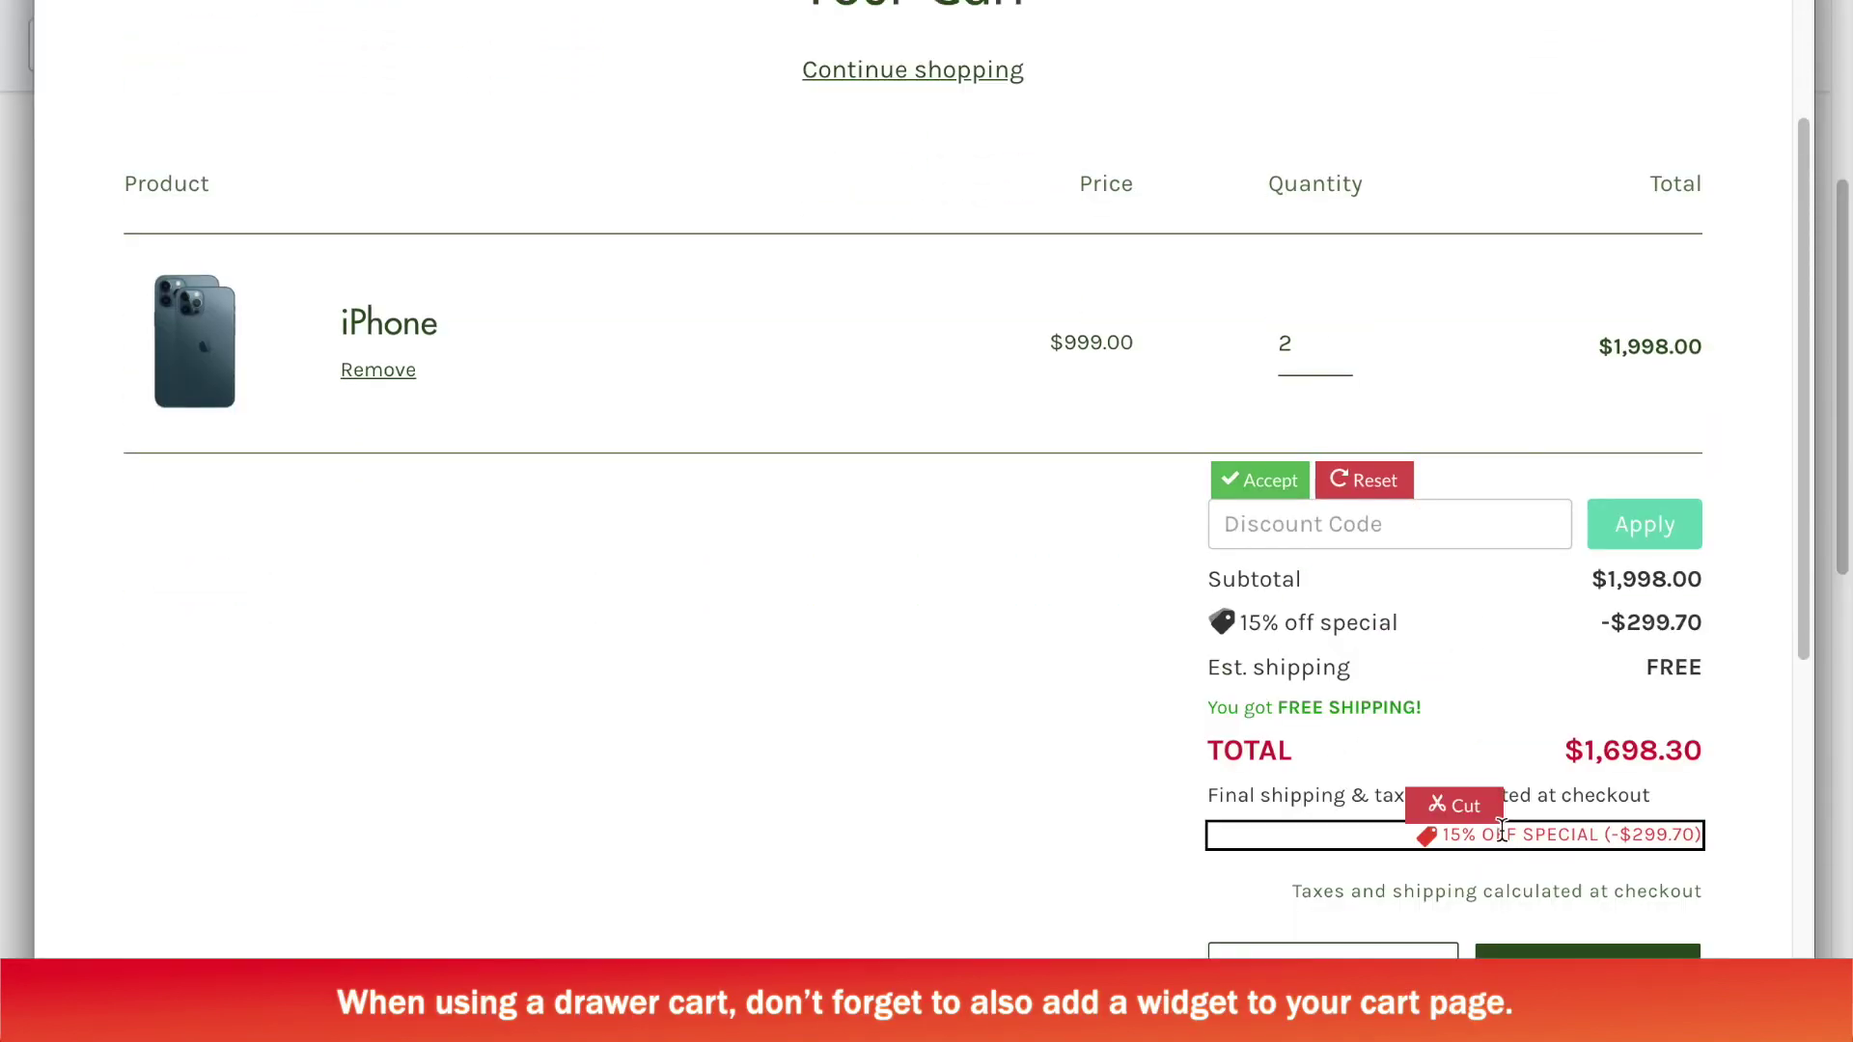
click(1482, 809)
click(1481, 822)
Accept the cart page placement, save the widget as "On cart page", and close the installation window.
click(1261, 487)
click(1251, 521)
text(On cart page)
click(1522, 533)
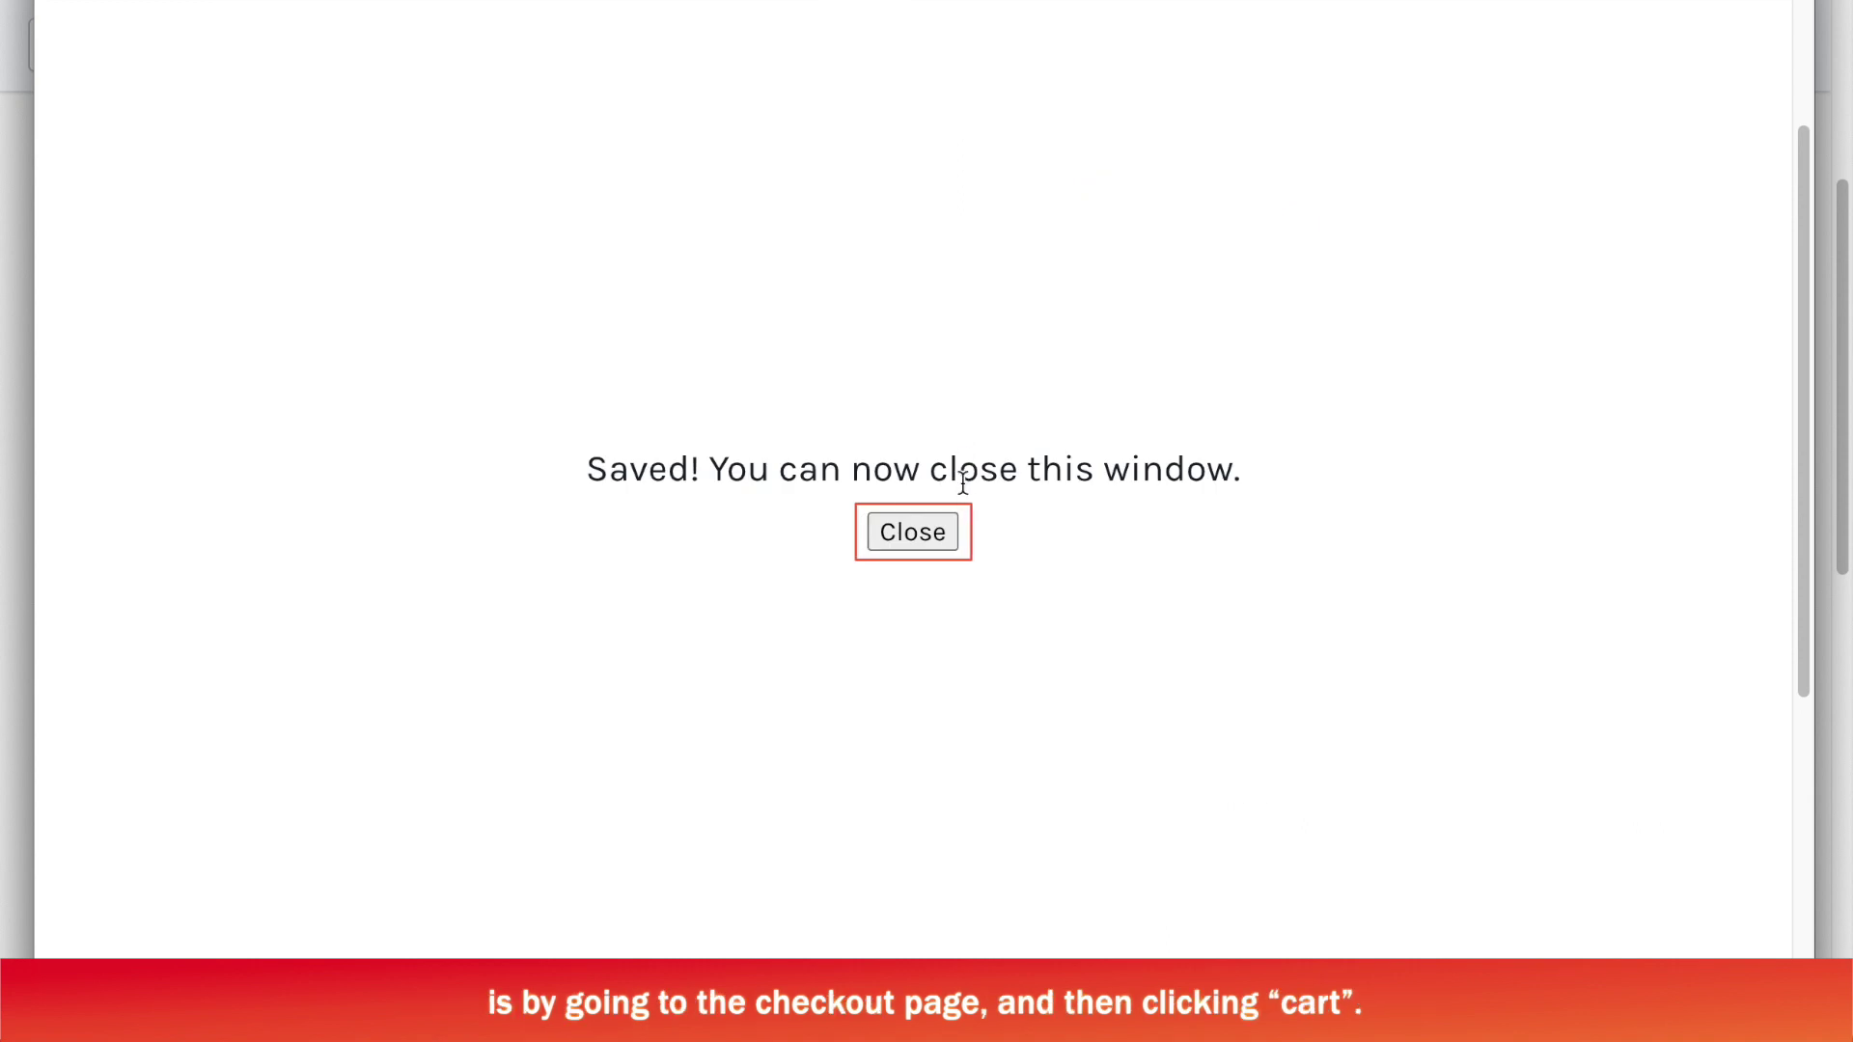
click(928, 533)
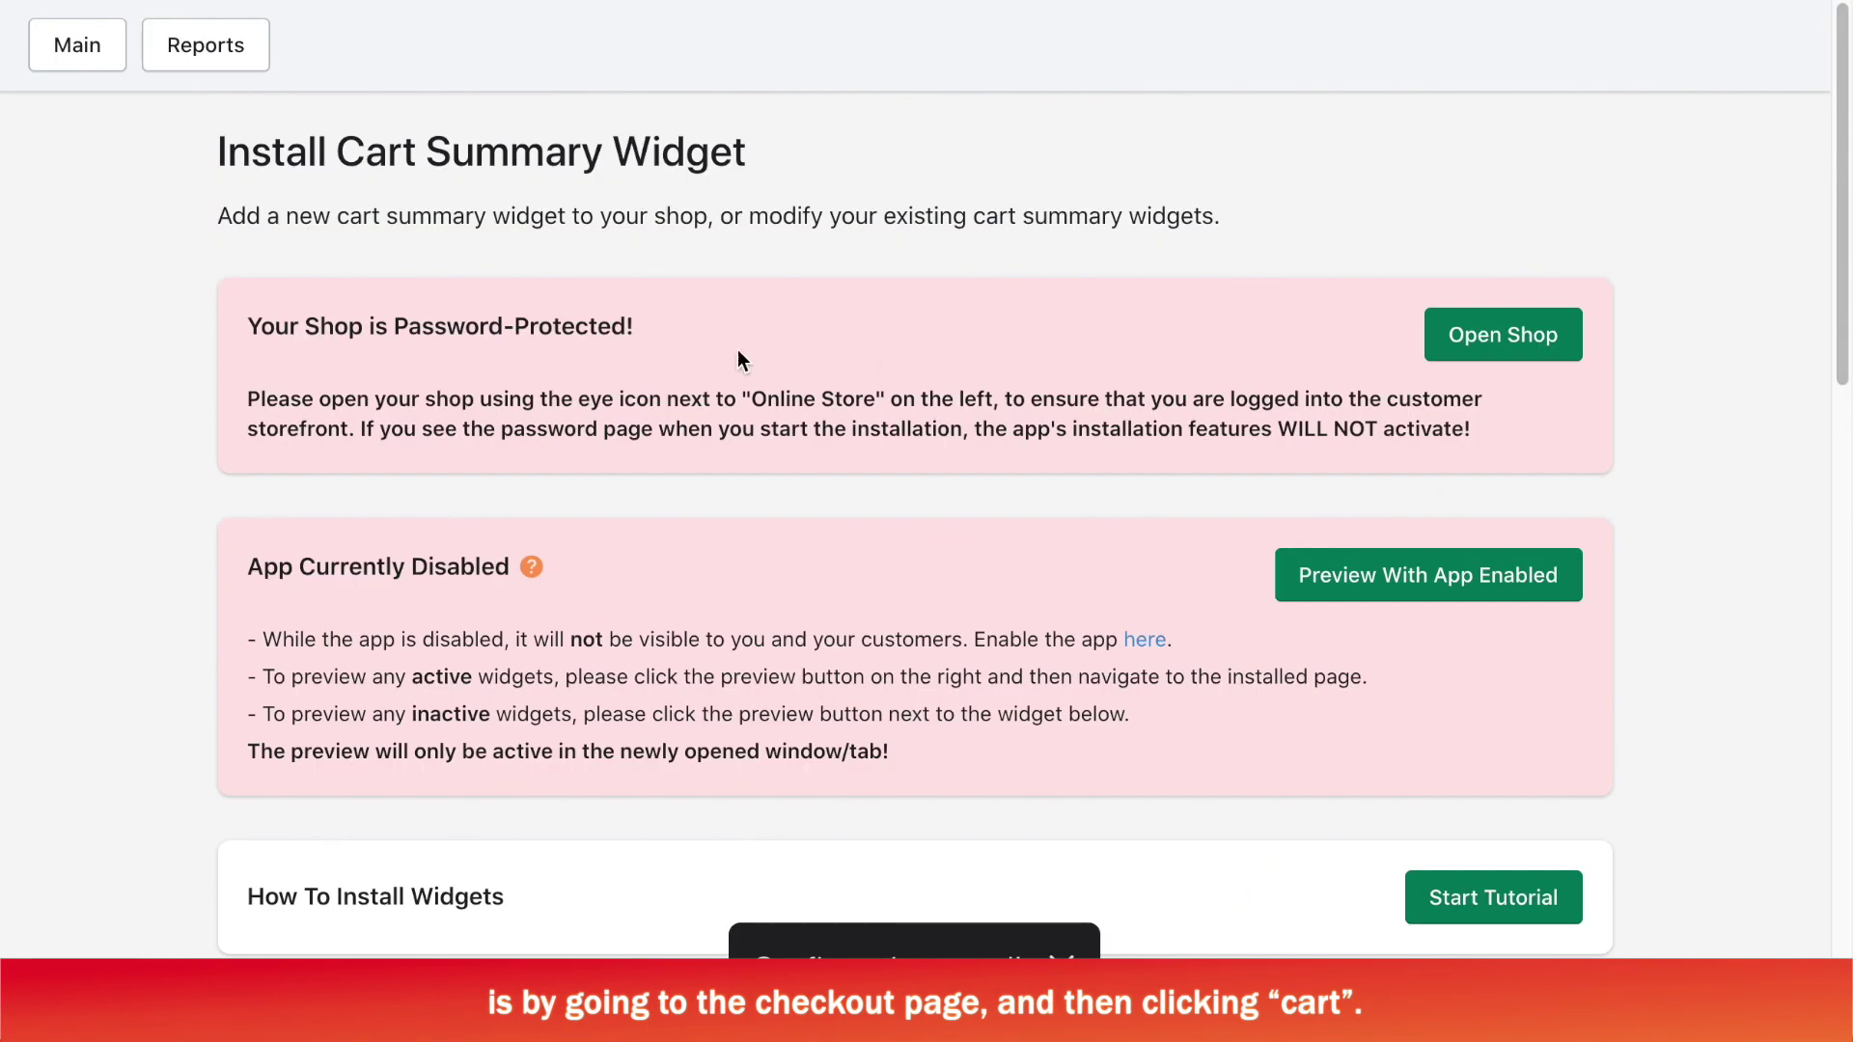
Enable the app from its main page and open the cart drawer on the live iPhone product page.
click(1143, 639)
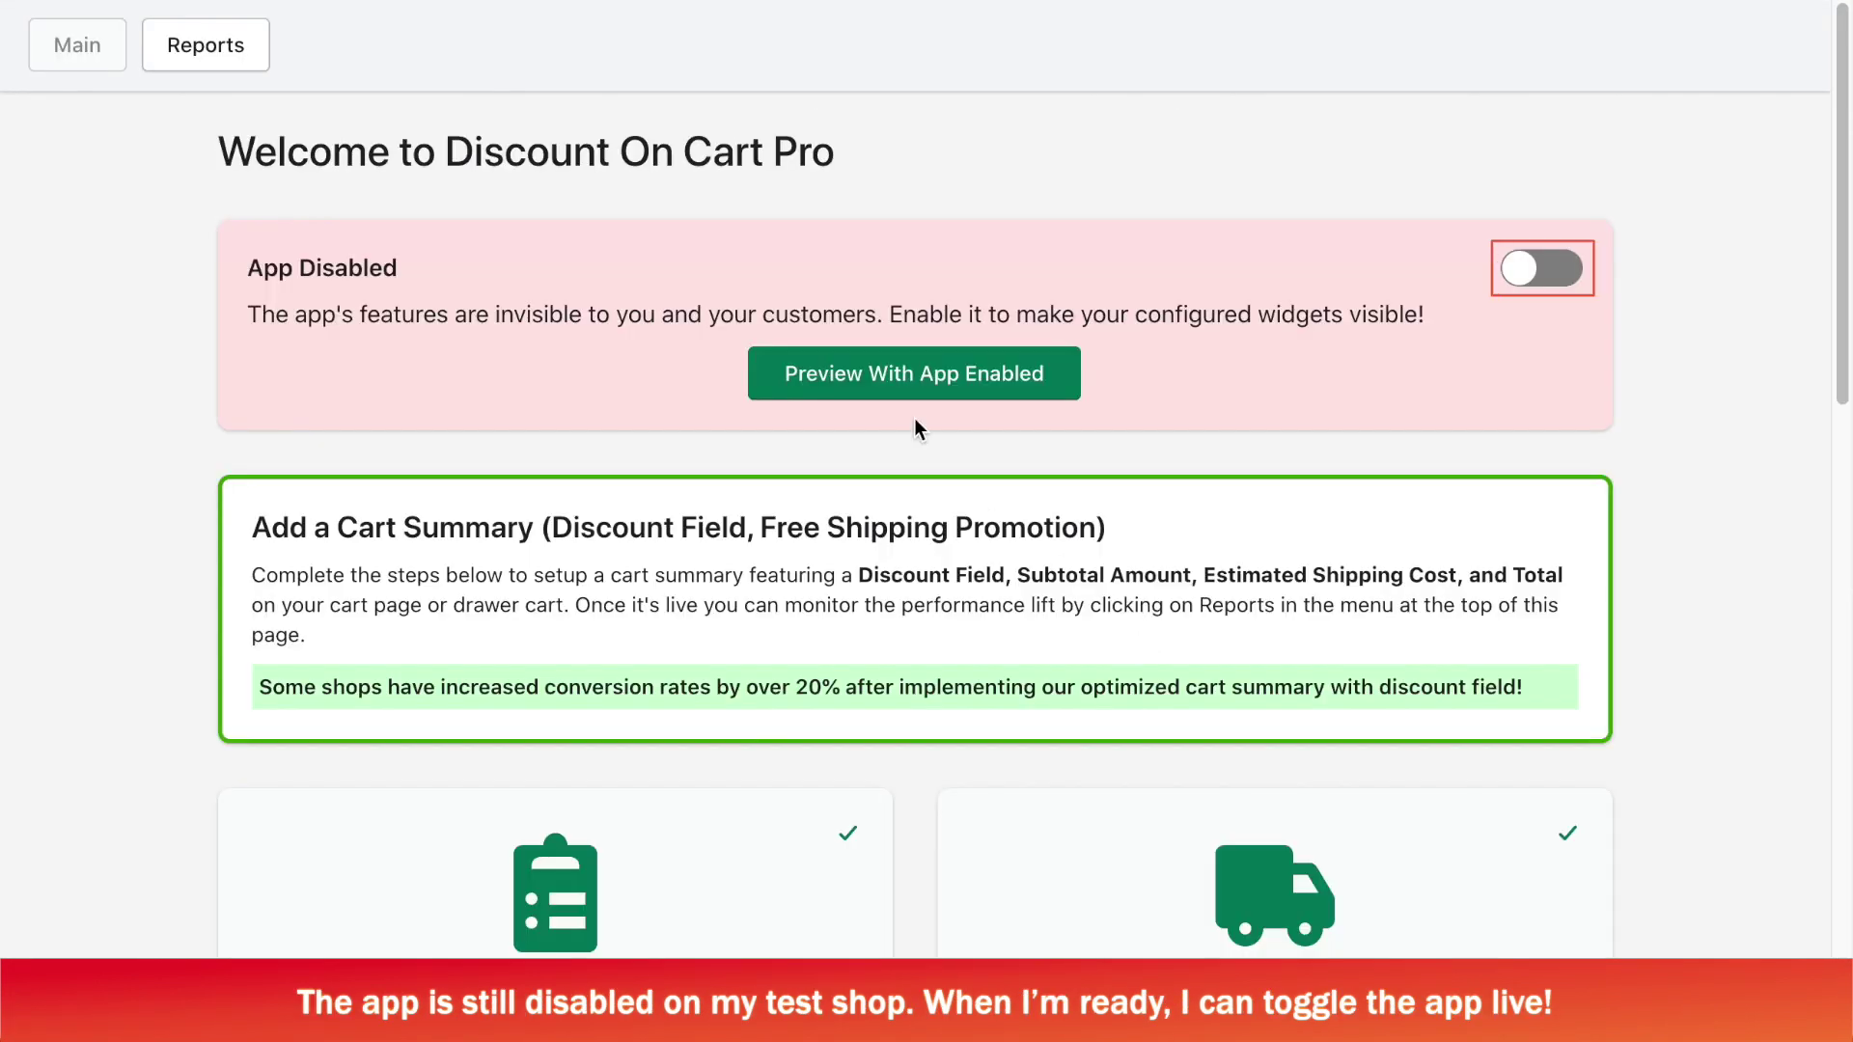
click(1541, 268)
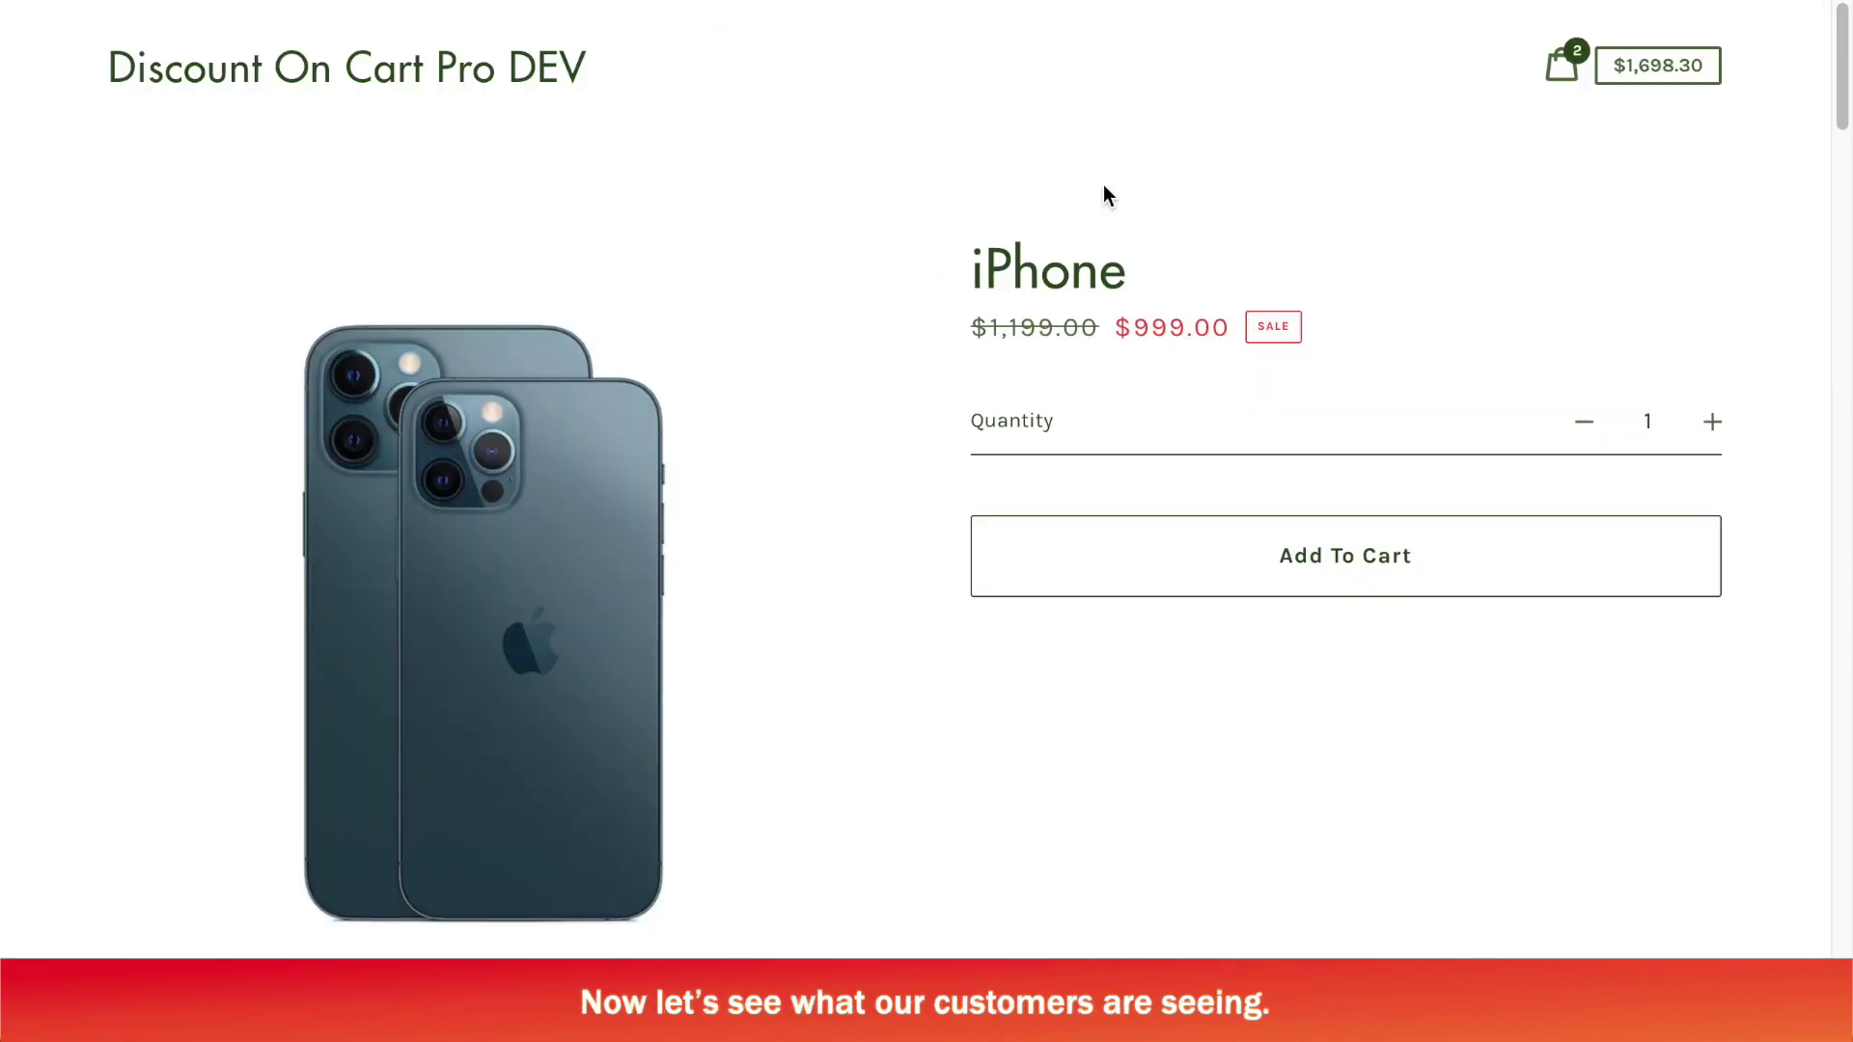
click(1673, 68)
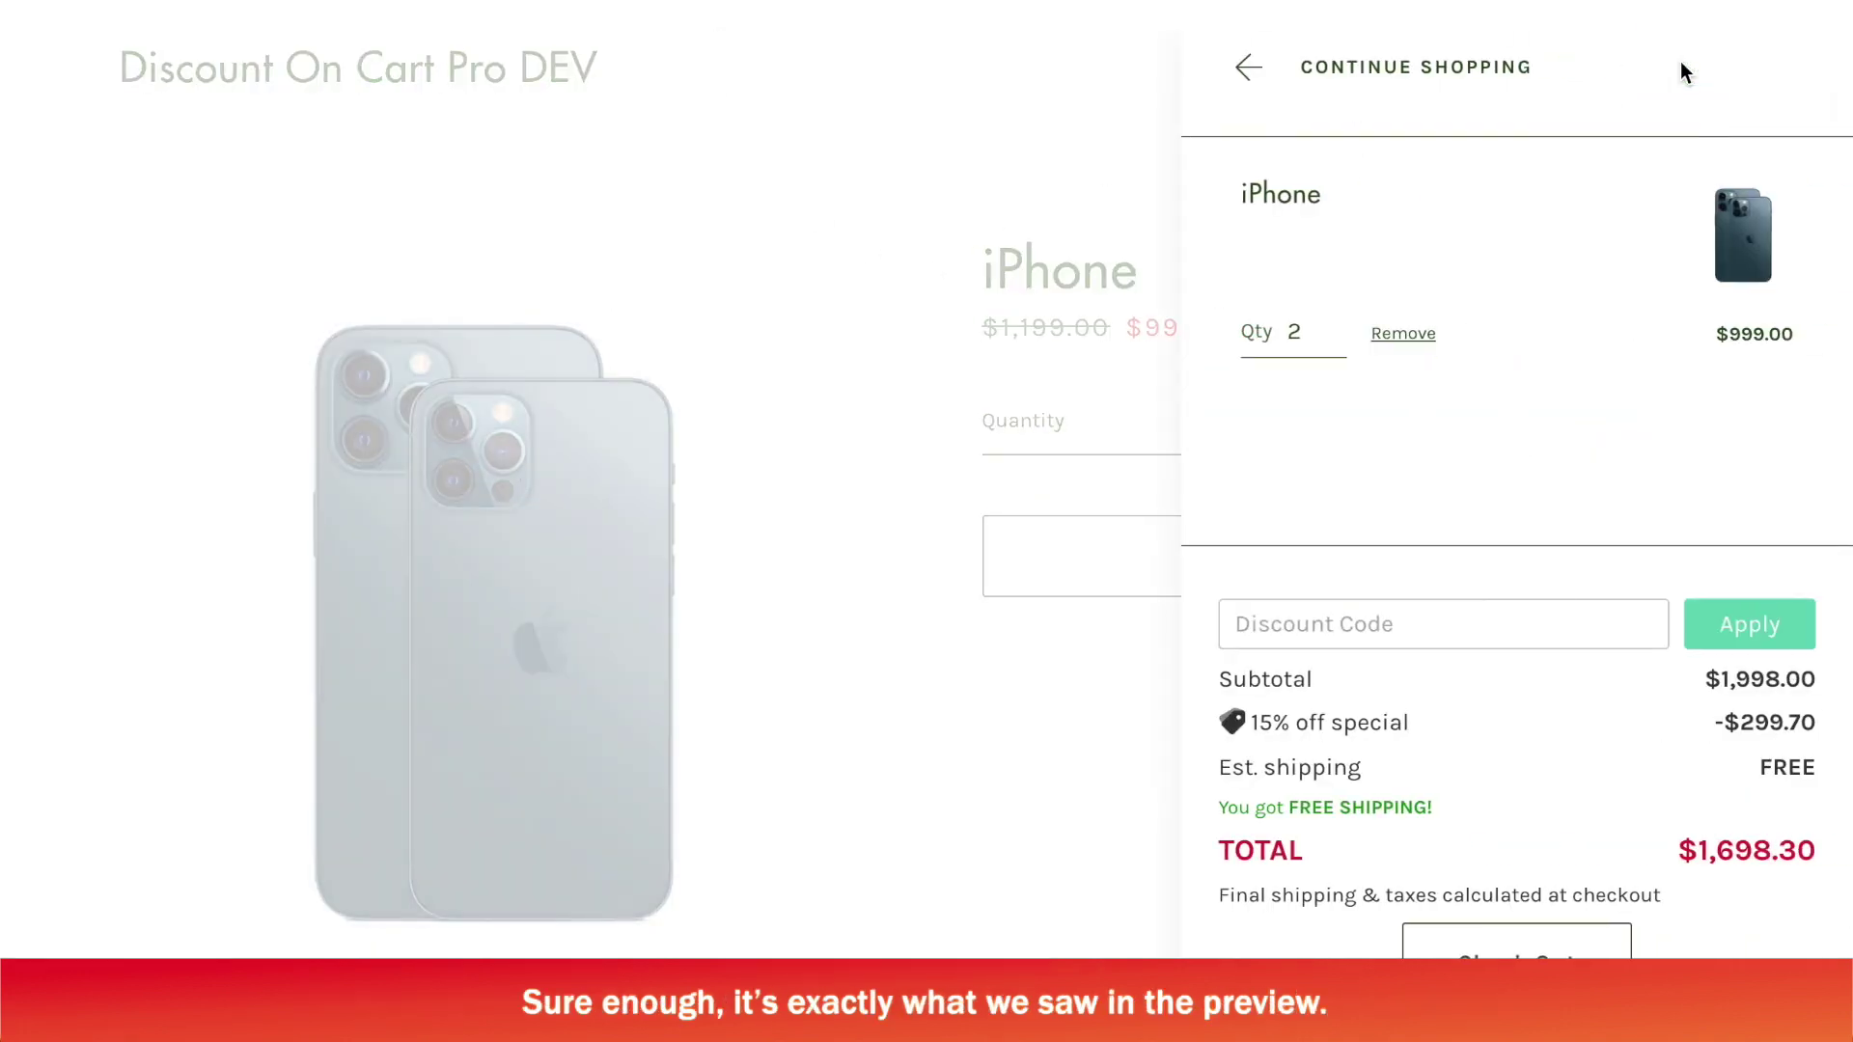